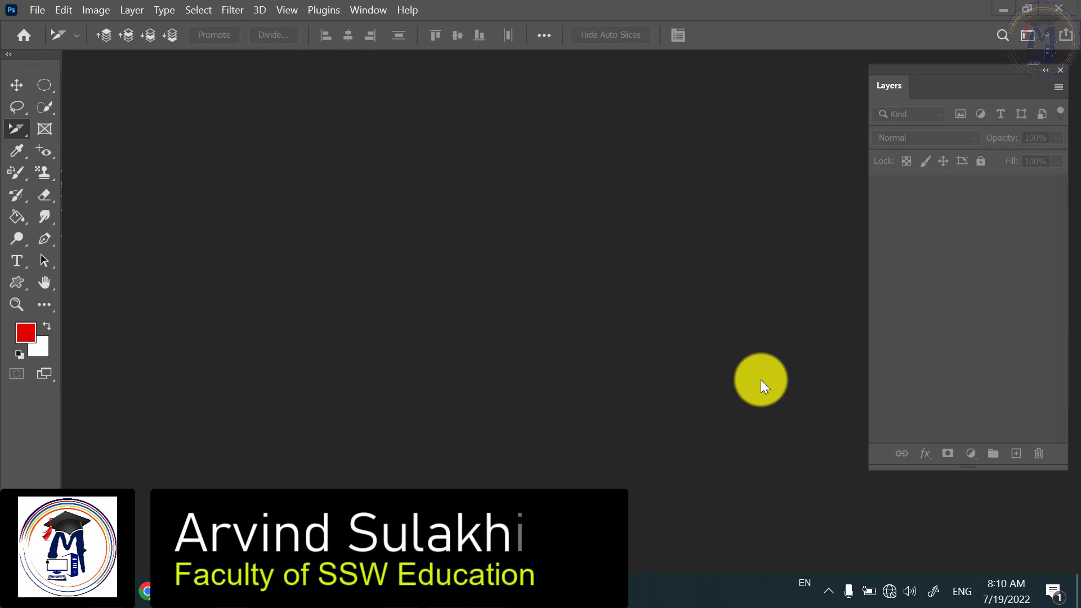
# Look through the crop and slice tool group without choosing a tool.
pyautogui.rightClick(16, 129)
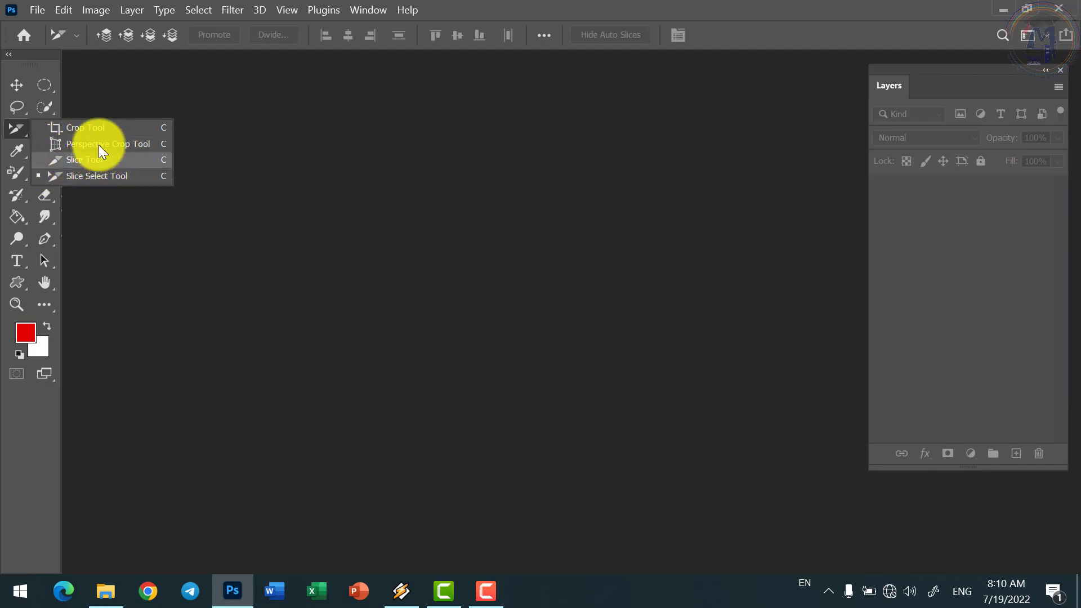
pyautogui.click(19, 128)
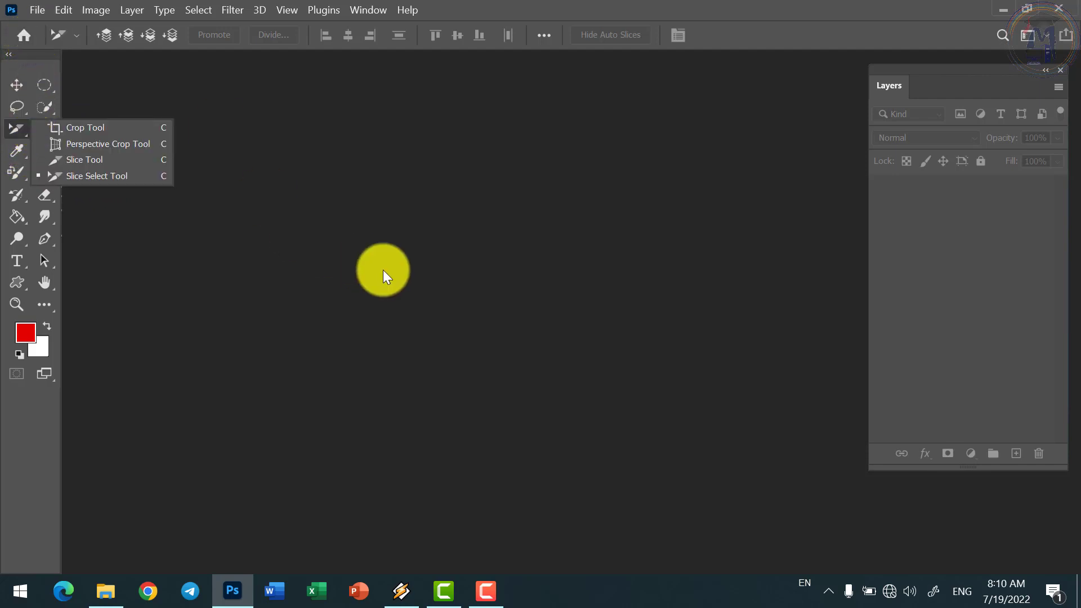
pyautogui.click(405, 282)
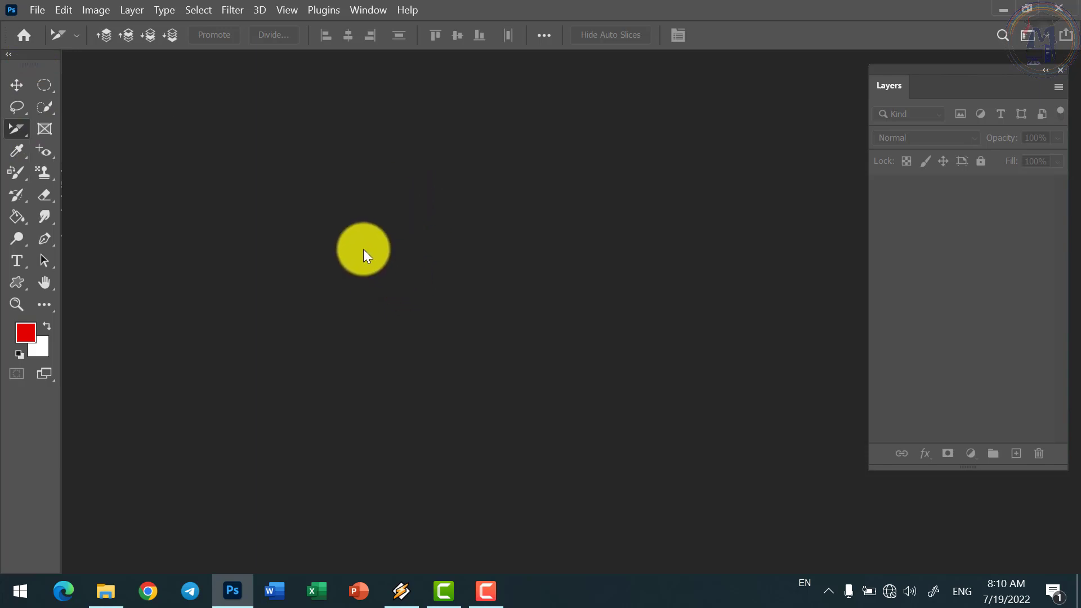
# Open the balloon PNG from Downloads > Photoshop Image and zoom in to 50%.
pyautogui.click(37, 10)
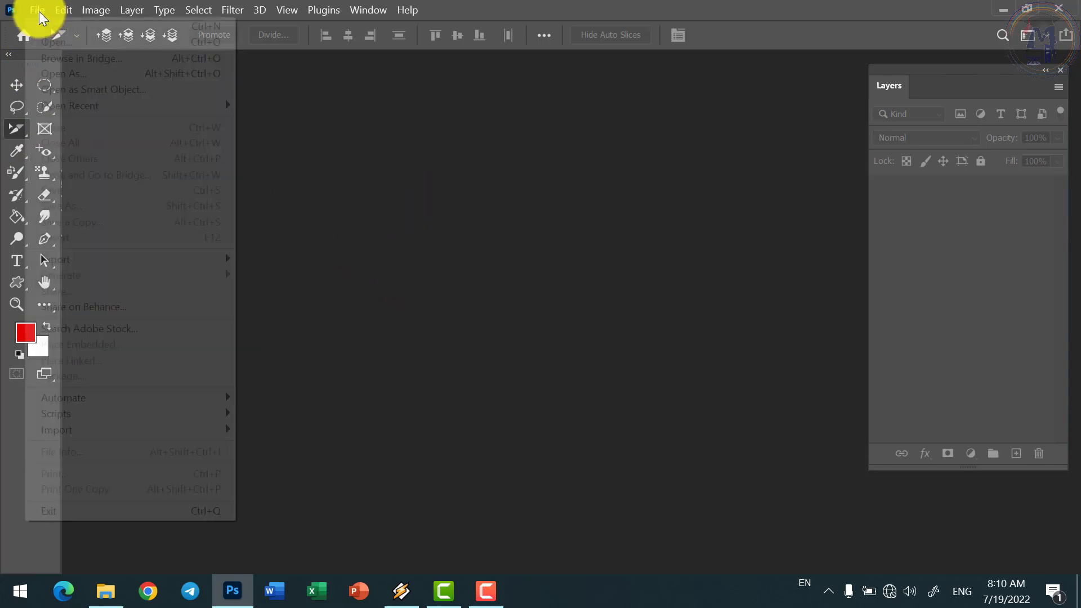
pyautogui.click(61, 48)
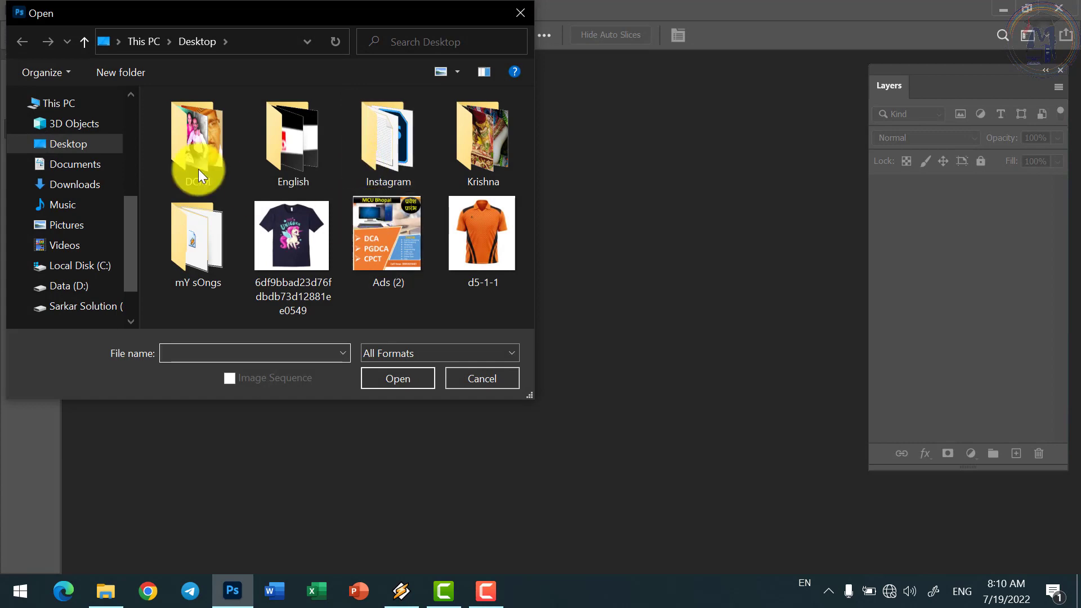
pyautogui.click(113, 185)
pyautogui.scroll(-5, 252, 227)
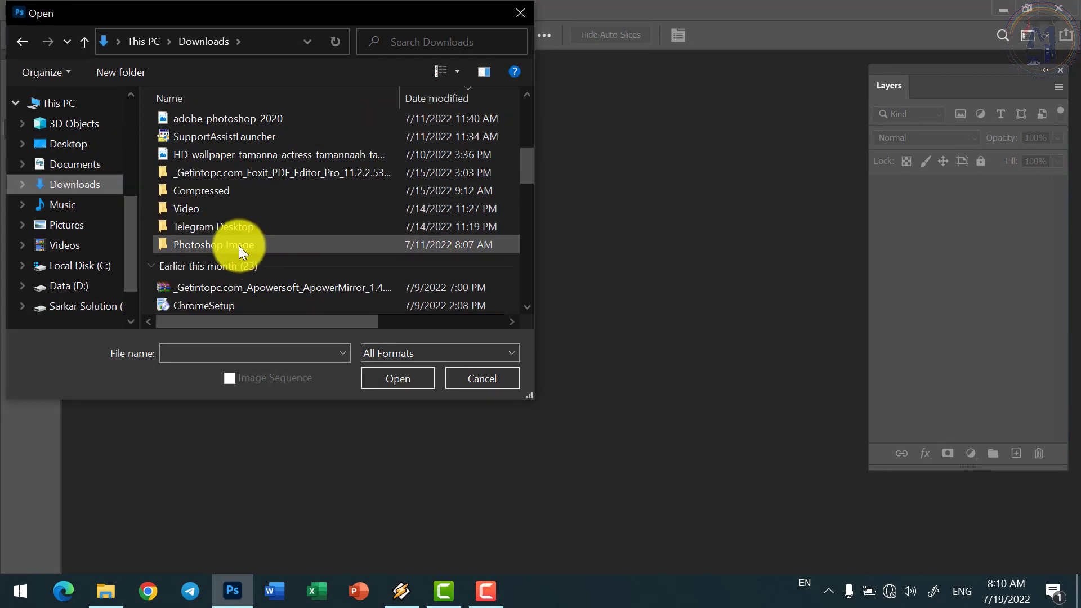
pyautogui.doubleClick(242, 245)
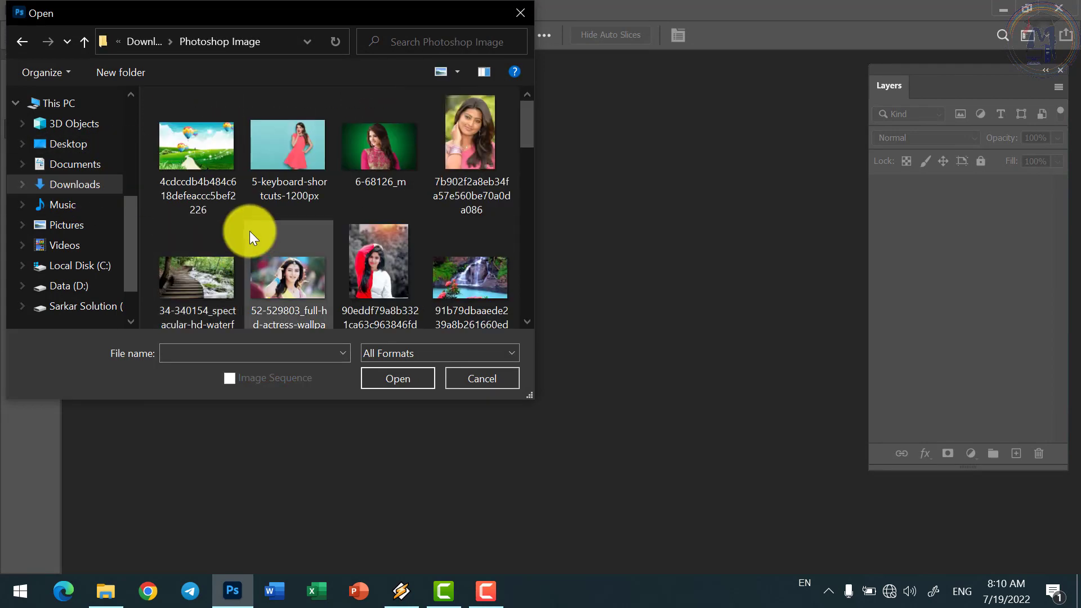
pyautogui.doubleClick(205, 157)
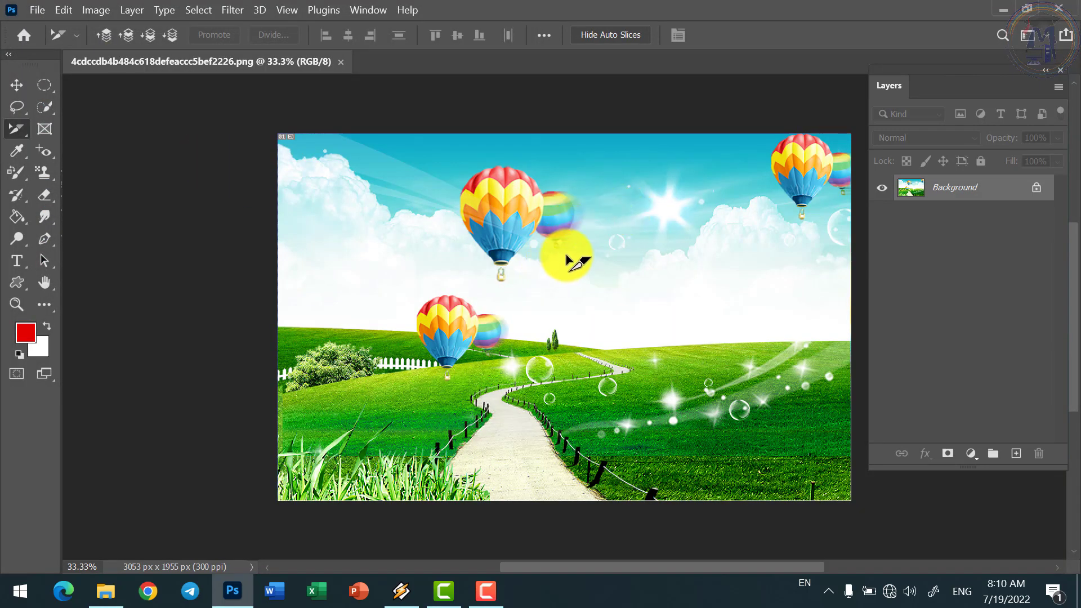
pyautogui.click(615, 252)
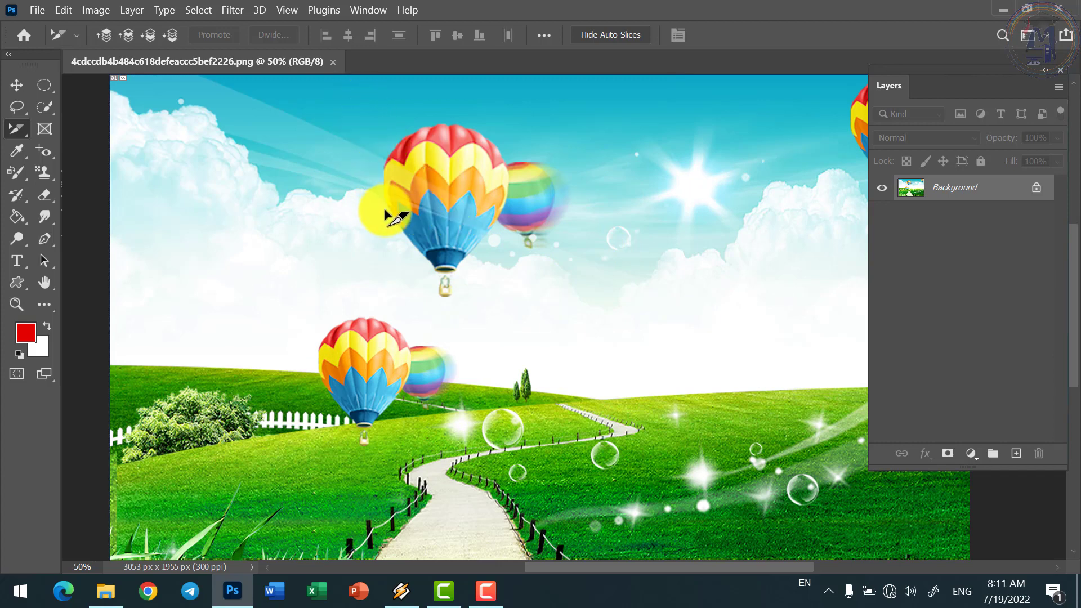
pyautogui.rightClick(16, 127)
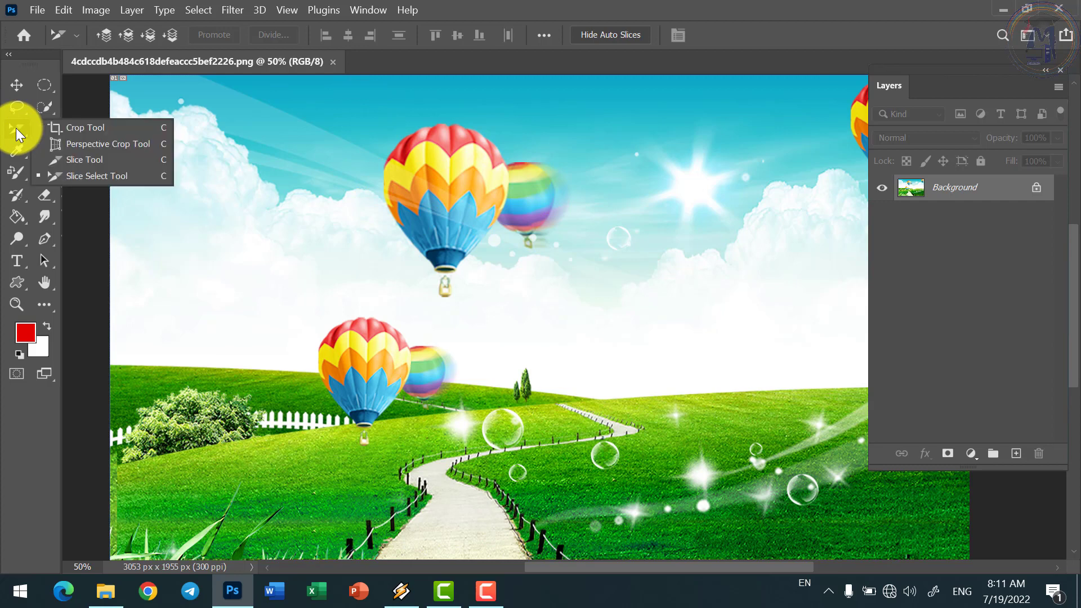
# With the Crop Tool, draw a crop box around the top balloon.
pyautogui.click(96, 127)
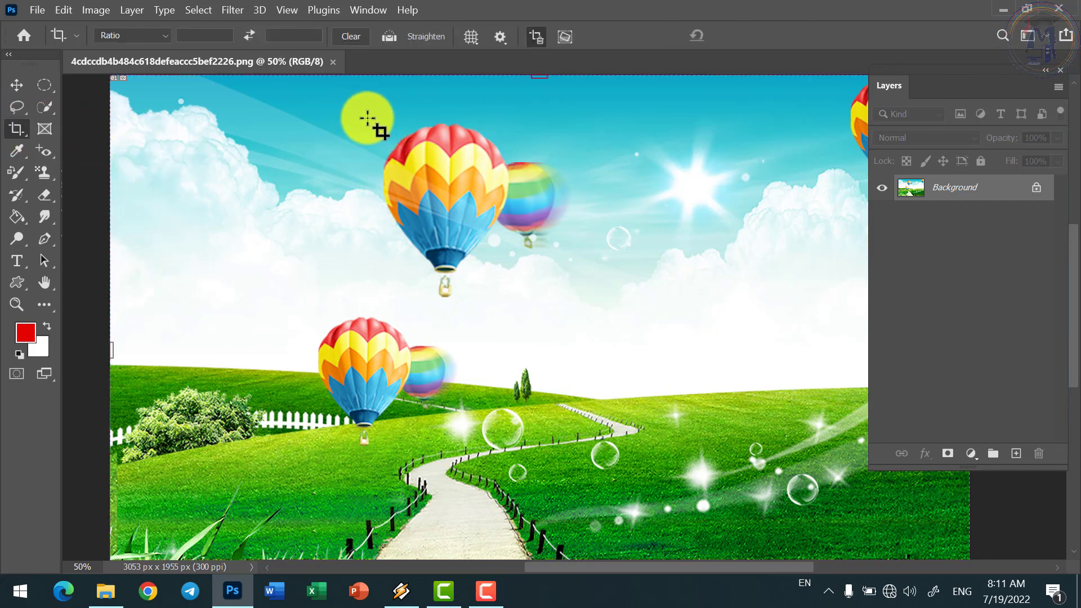
pyautogui.moveTo(367, 118)
pyautogui.mouseDown()
pyautogui.moveTo(544, 297)
pyautogui.moveTo(573, 307)
pyautogui.mouseUp()
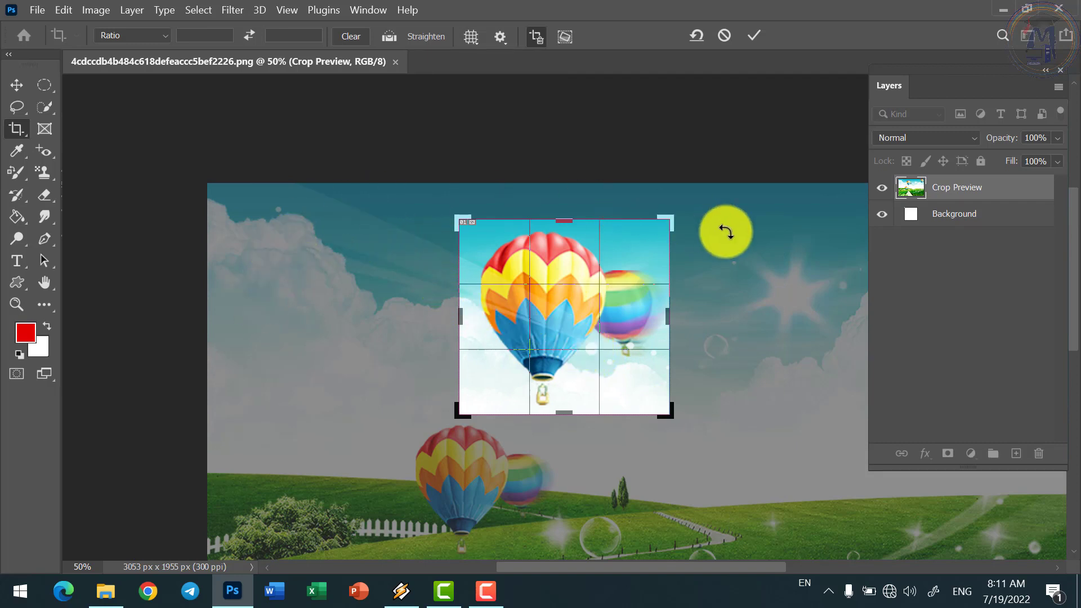
pyautogui.scroll(-3, 367, 460)
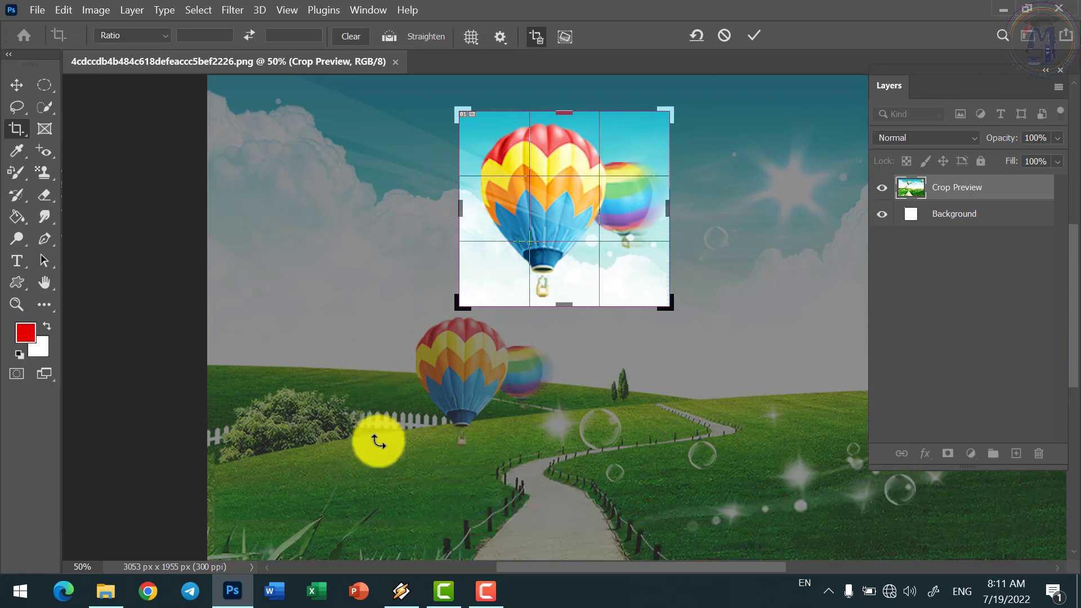
pyautogui.scroll(-3, 374, 439)
pyautogui.scroll(5, 401, 435)
pyautogui.scroll(1, 626, 267)
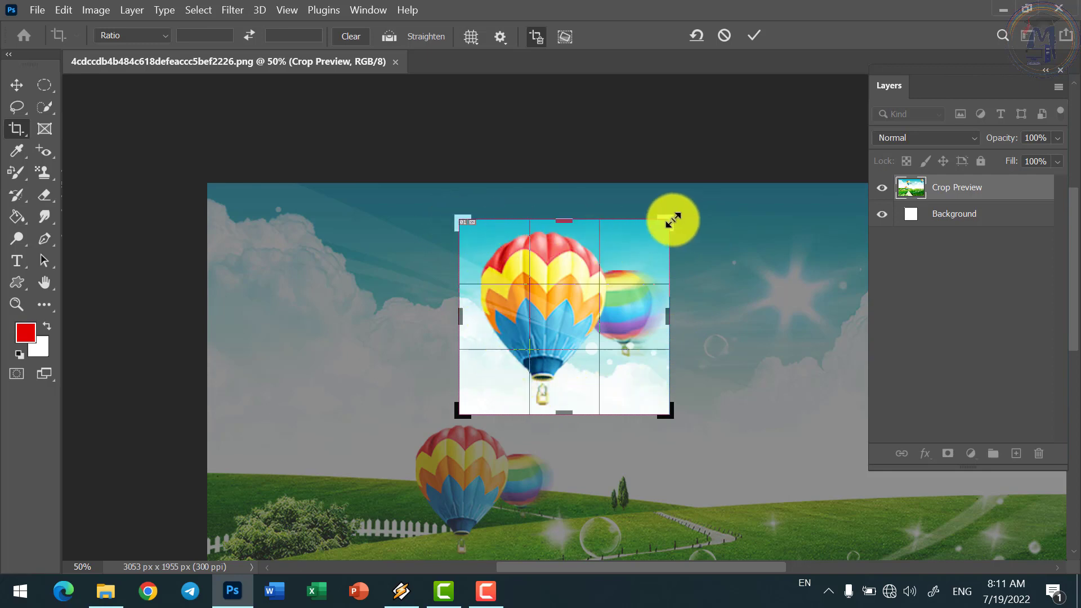
# Adjust the crop edges, undo the rotation, and commit the 737 × 771 px crop.
pyautogui.moveTo(673, 220); pyautogui.dragTo(673, 220)
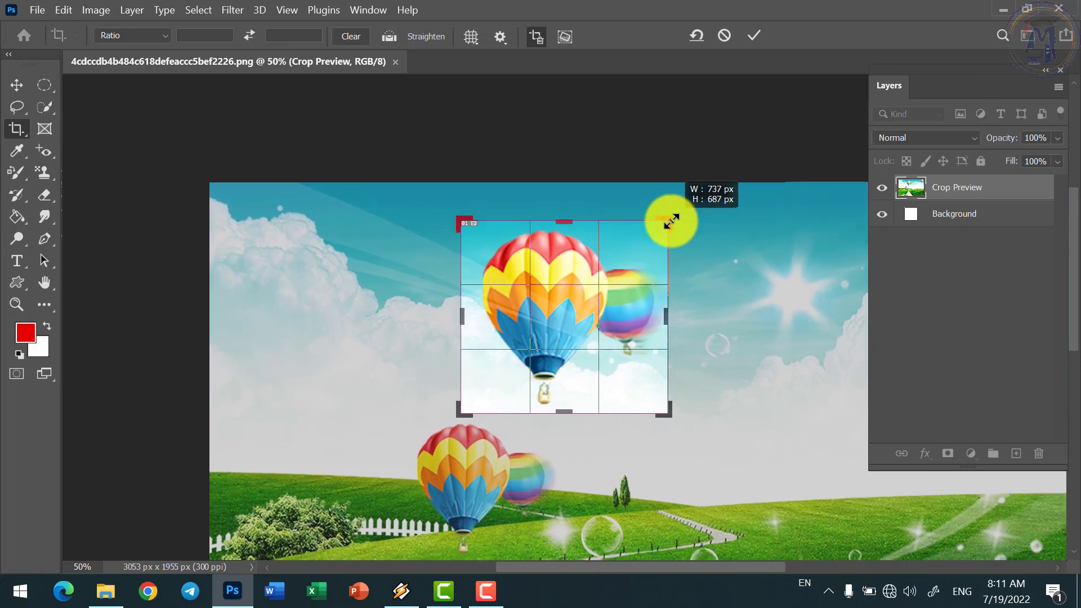
pyautogui.moveTo(673, 221); pyautogui.dragTo(669, 223)
pyautogui.moveTo(567, 223); pyautogui.dragTo(568, 214)
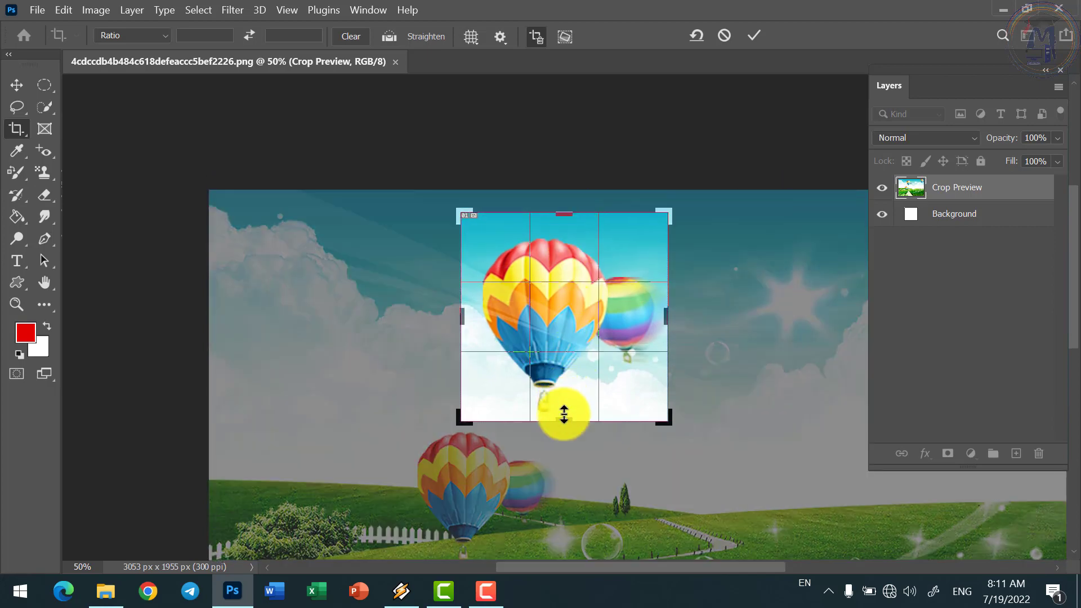
pyautogui.moveTo(564, 414); pyautogui.dragTo(568, 417)
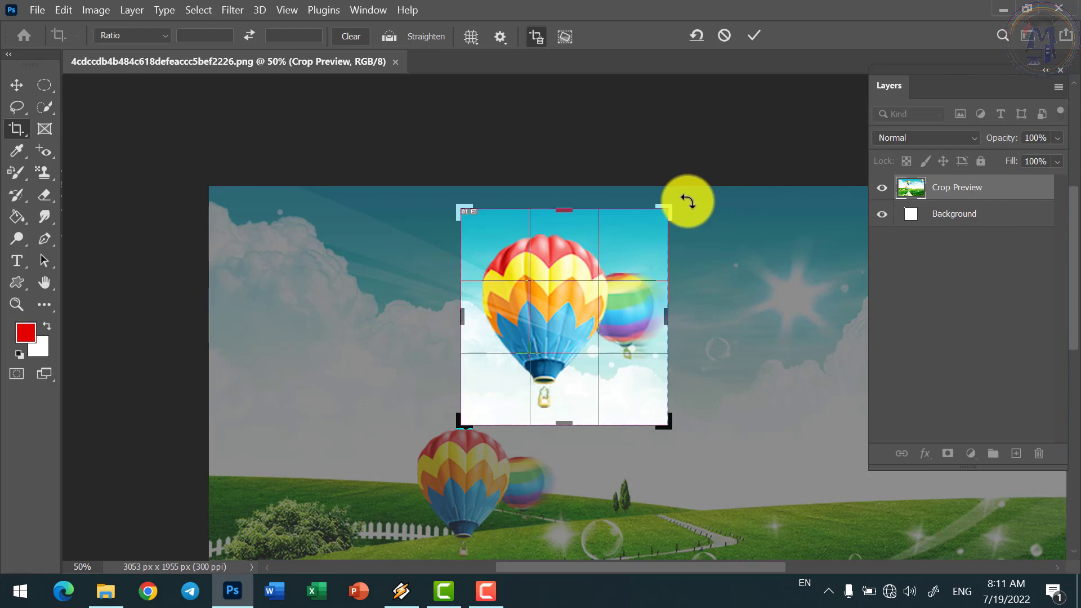
pyautogui.moveTo(688, 201)
pyautogui.mouseDown()
pyautogui.moveTo(713, 241)
pyautogui.moveTo(699, 223)
pyautogui.moveTo(647, 205)
pyautogui.moveTo(598, 206)
pyautogui.moveTo(668, 274)
pyautogui.moveTo(651, 249)
pyautogui.moveTo(575, 217)
pyautogui.moveTo(588, 218)
pyautogui.mouseUp()
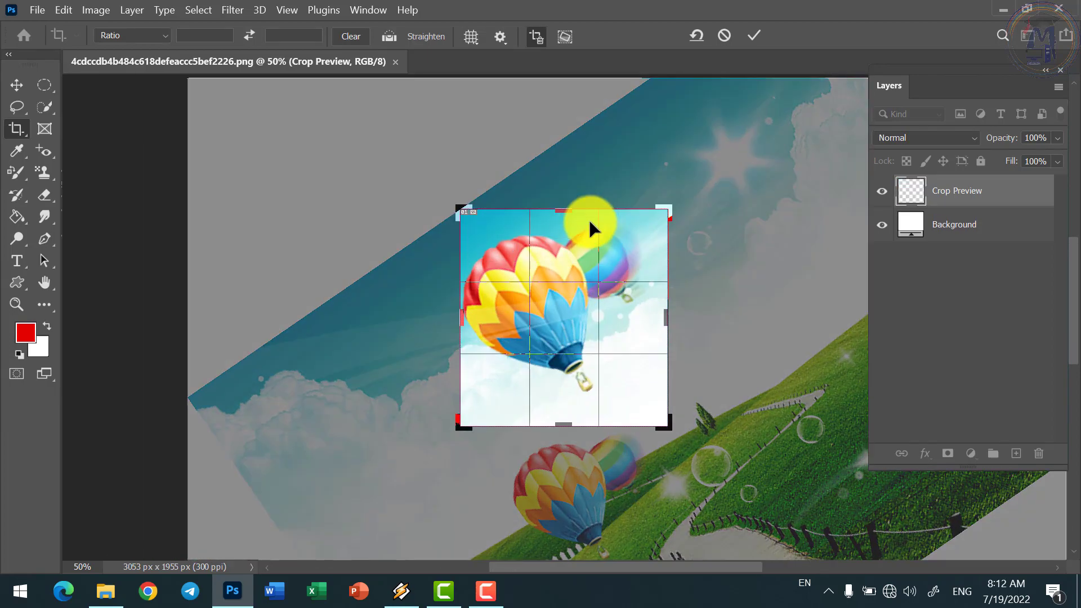
pyautogui.hotkey('ctrl', 'z')
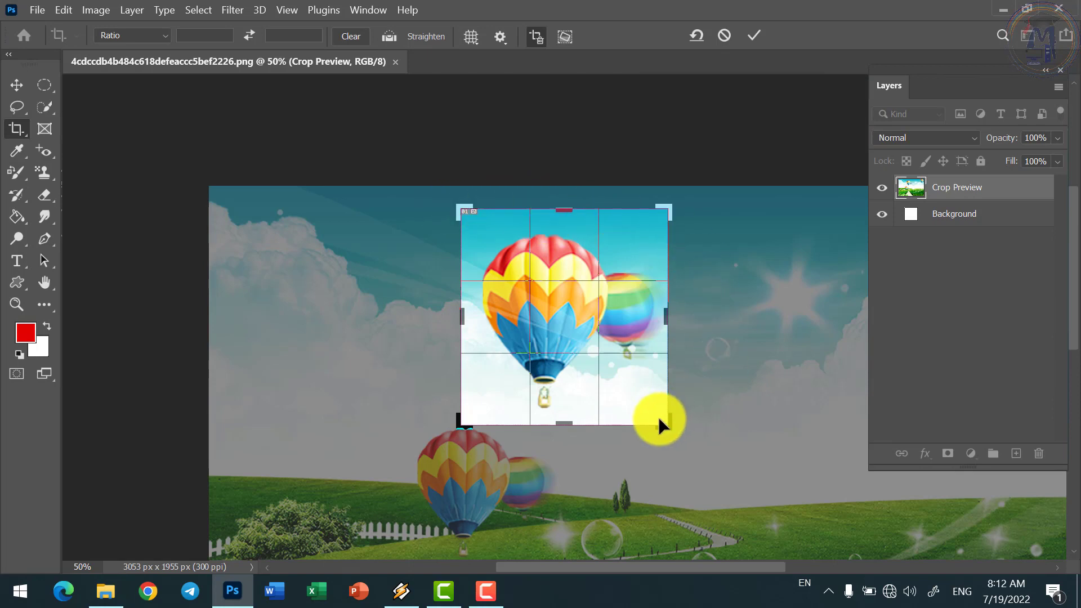
pyautogui.press('Return')
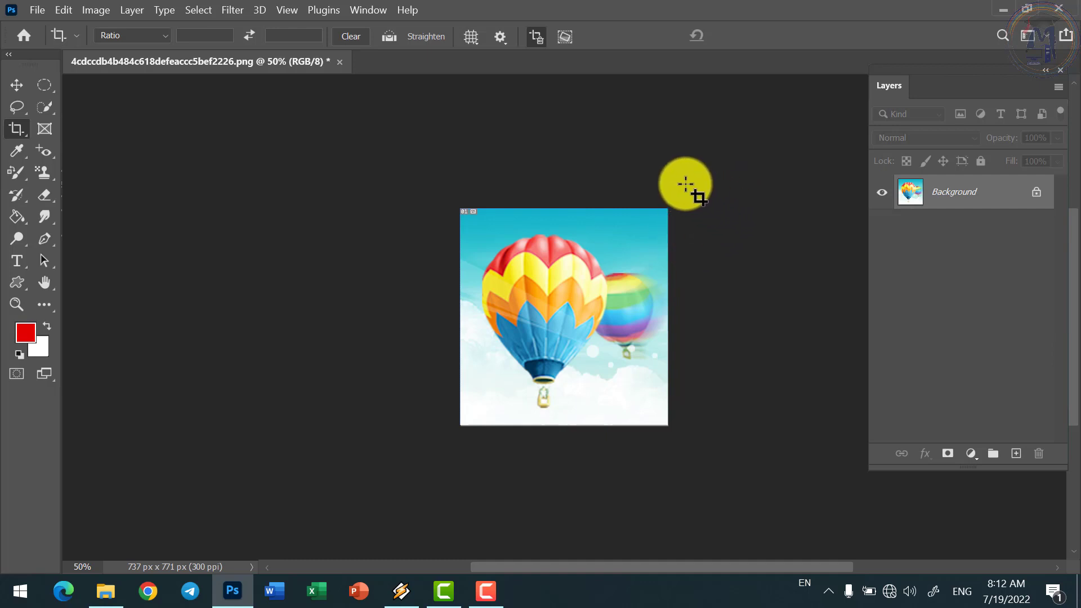
# Undo the crop, then apply and undo a crop tilted about 30°.
pyautogui.hotkey('ctrl', 'z')
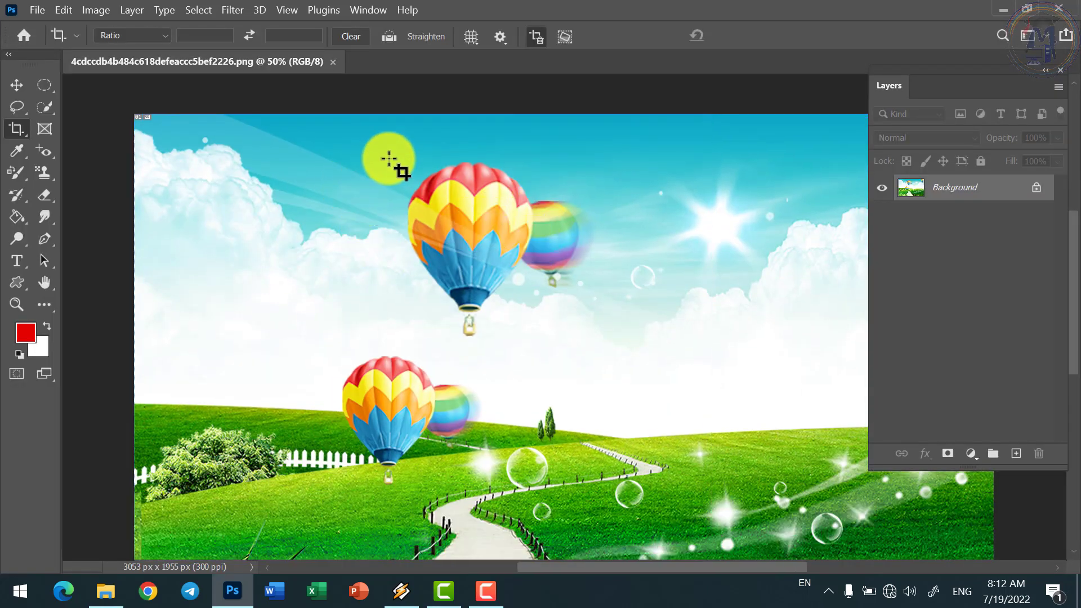
pyautogui.moveTo(384, 149)
pyautogui.mouseDown()
pyautogui.moveTo(443, 209)
pyautogui.moveTo(618, 343)
pyautogui.mouseUp()
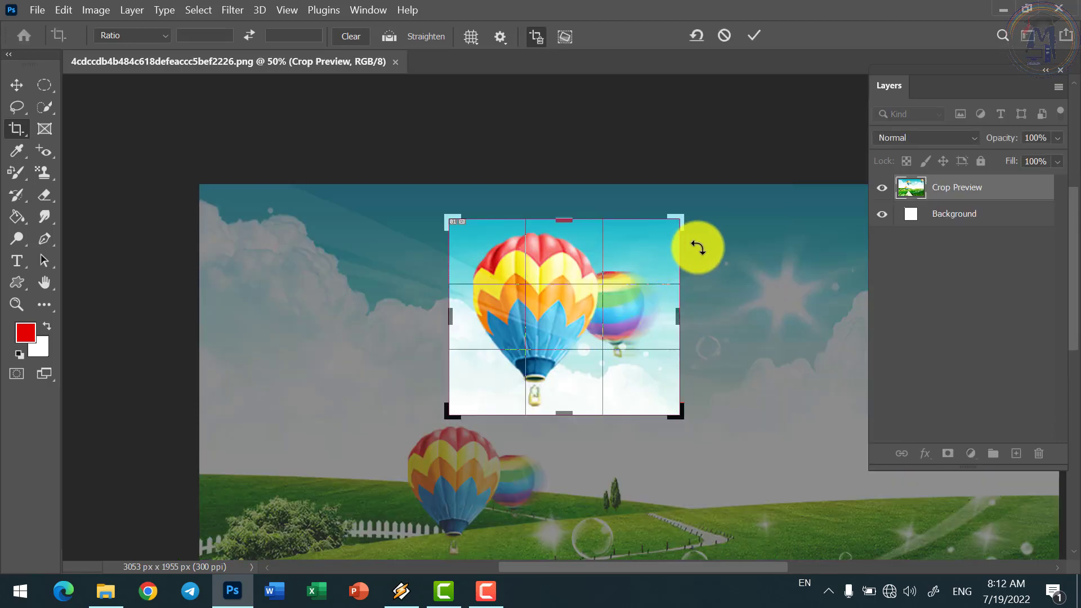
pyautogui.moveTo(698, 248)
pyautogui.mouseDown()
pyautogui.moveTo(757, 323)
pyautogui.moveTo(750, 290)
pyautogui.mouseUp()
pyautogui.press('Return')
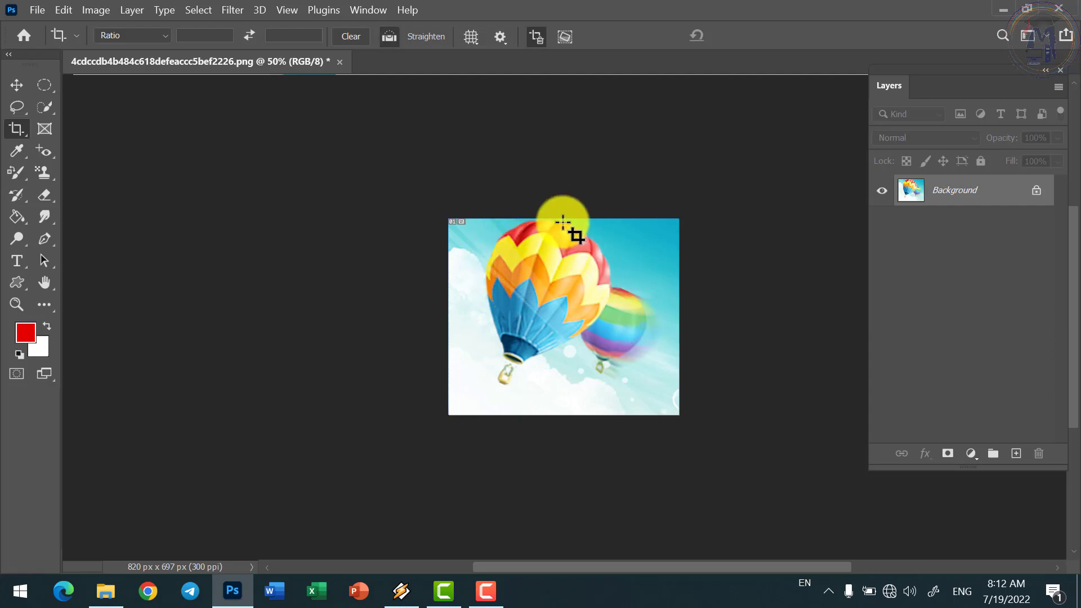
pyautogui.hotkey('ctrl', 'z')
# Hide and restore the panels around the full 3053 × 1955 landscape.
pyautogui.press('Tab')
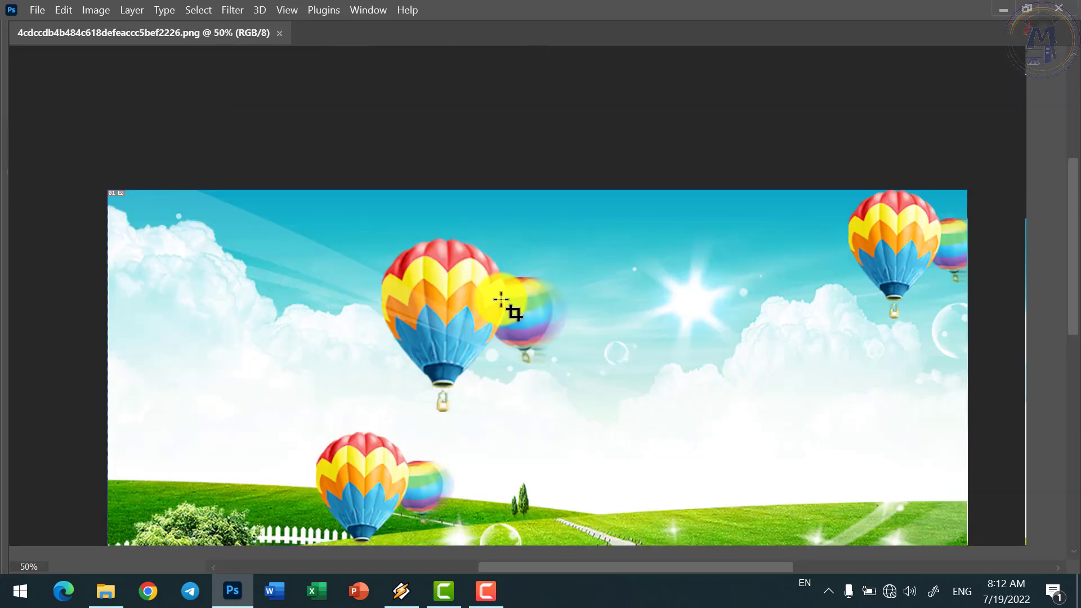
pyautogui.scroll(-1, 501, 299)
pyautogui.press('Tab')
pyautogui.scroll(-2, 465, 272)
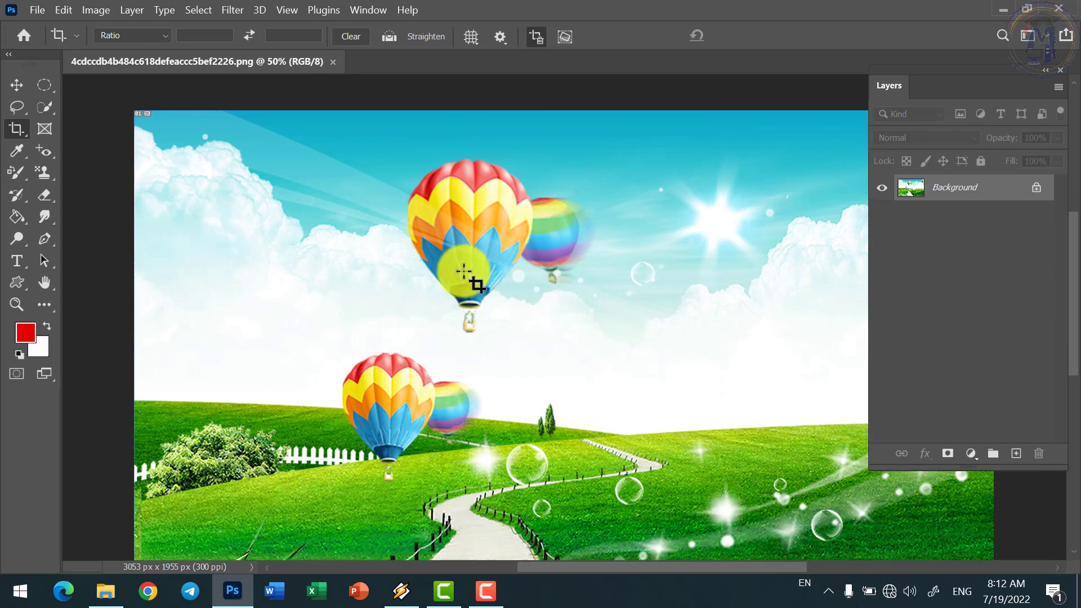
# Pick the Crop Tool and show its Ratio presets (square, 4:5, 5:7, 16:9, print sizes).
pyautogui.rightClick(10, 132)
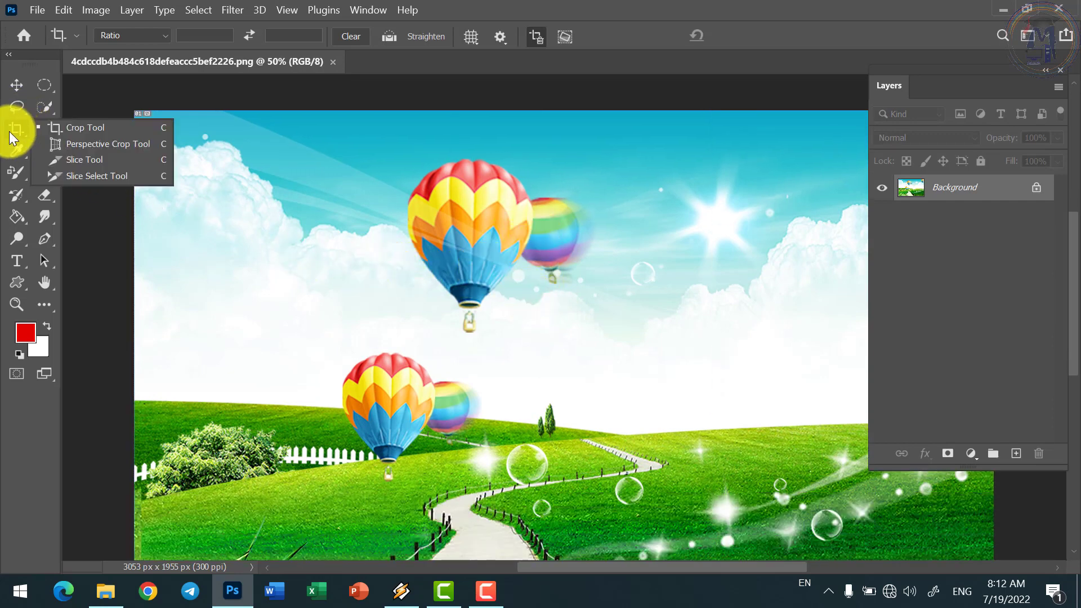
pyautogui.click(82, 129)
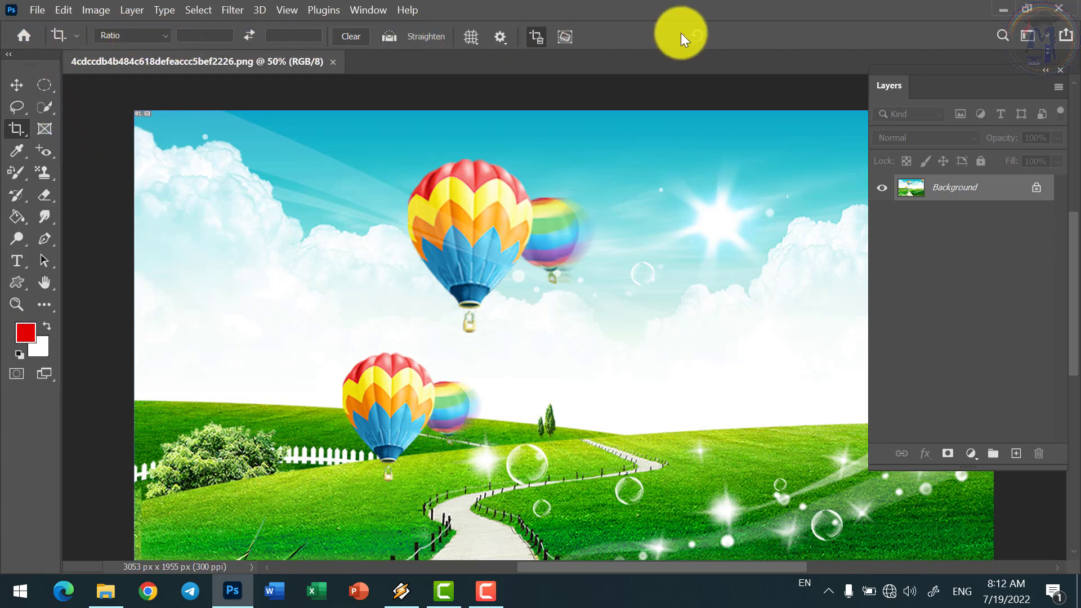
pyautogui.click(106, 35)
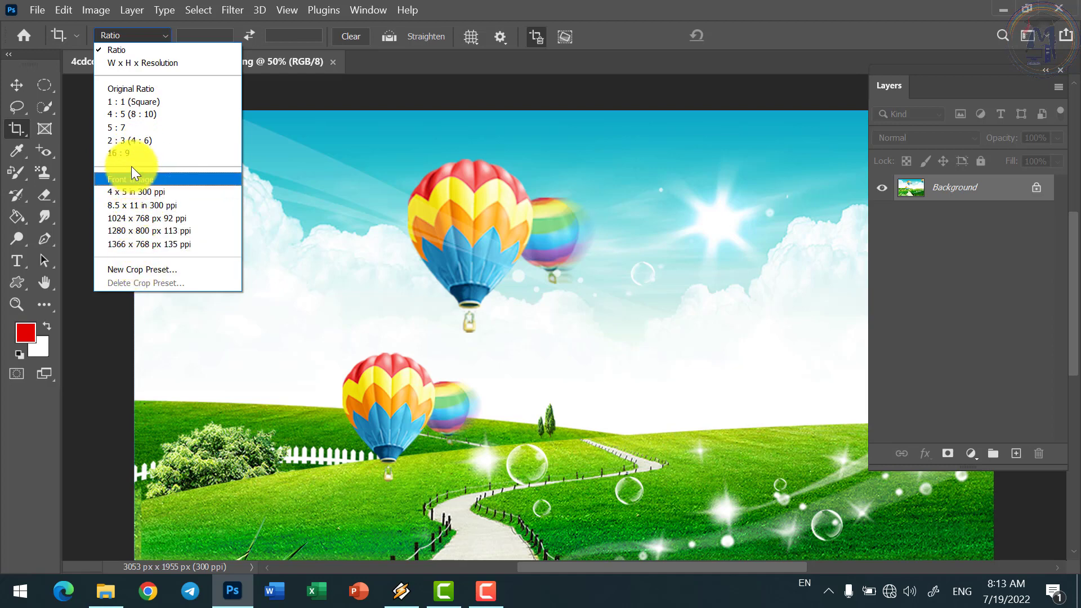
# Set a square 1:1 crop, then reposition the image and shrink the box.
pyautogui.click(123, 102)
pyautogui.scroll(-3, 522, 276)
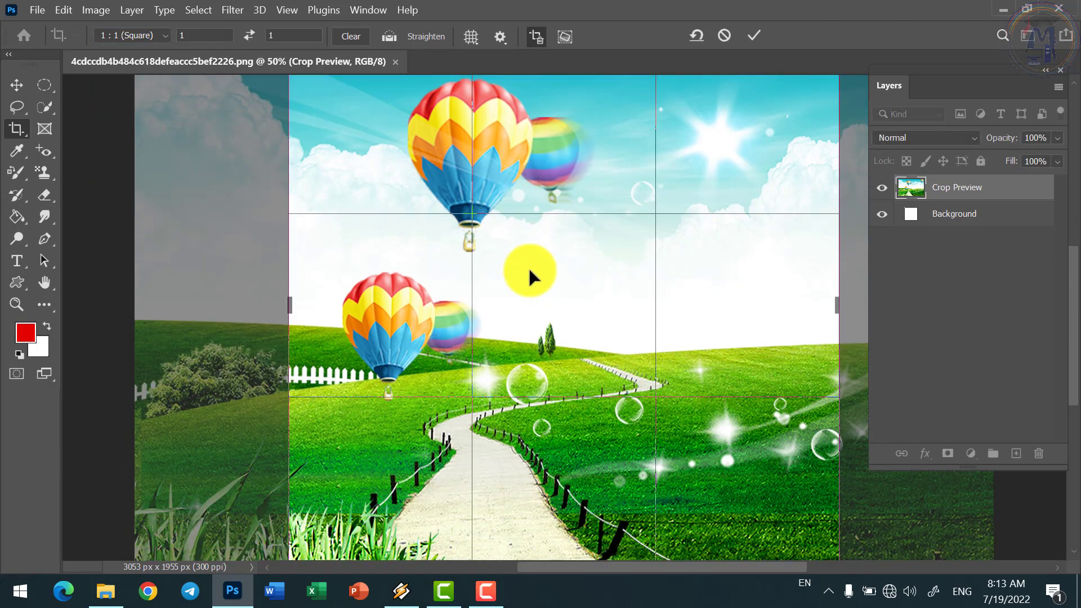
pyautogui.scroll(-4, 527, 265)
pyautogui.scroll(3, 543, 261)
pyautogui.scroll(3, 542, 256)
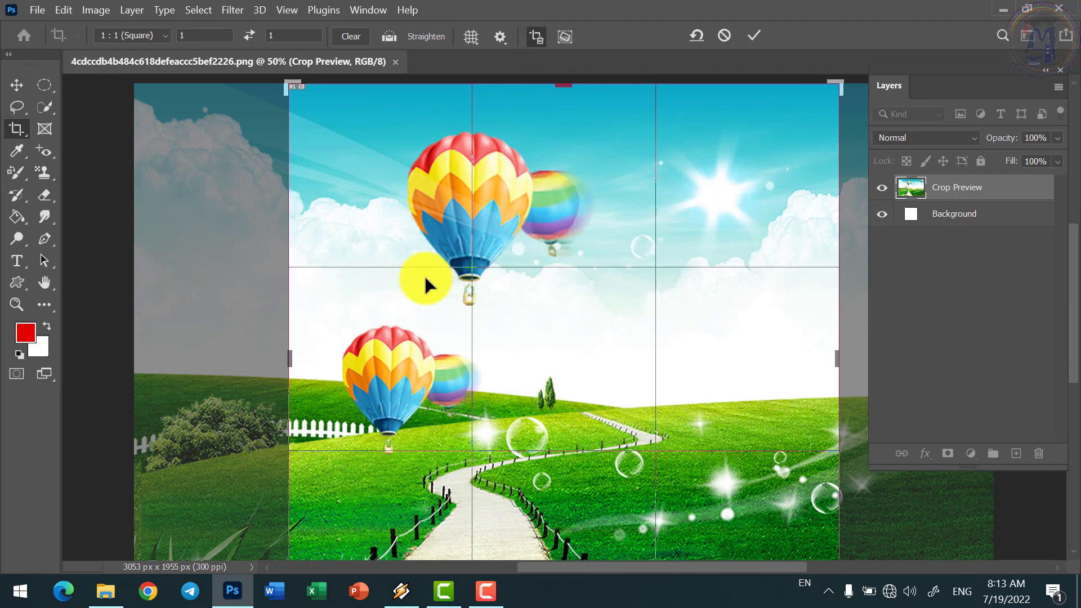
pyautogui.moveTo(640, 269)
pyautogui.mouseDown()
pyautogui.moveTo(601, 262)
pyautogui.moveTo(625, 273)
pyautogui.mouseUp()
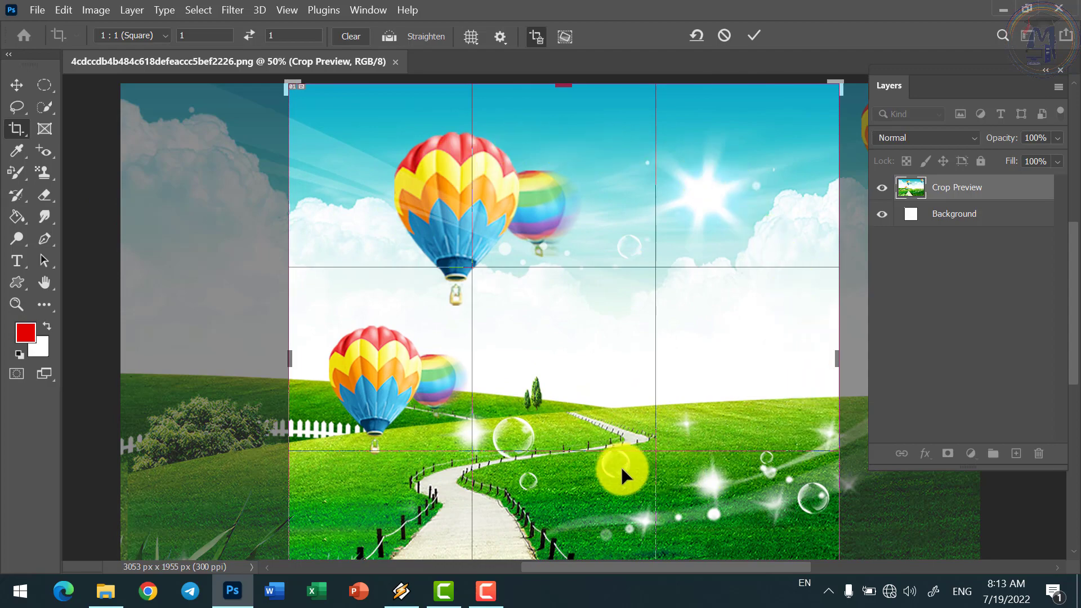
pyautogui.moveTo(836, 358)
pyautogui.mouseDown()
pyautogui.moveTo(736, 374)
pyautogui.moveTo(650, 319)
pyautogui.moveTo(643, 403)
pyautogui.mouseUp()
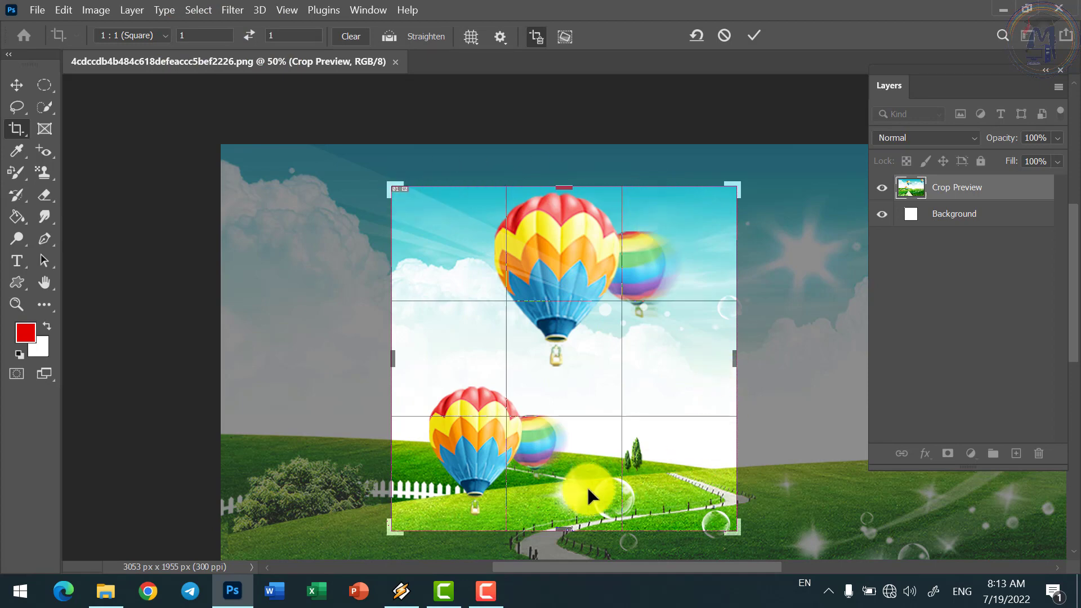
# Switch the crop to the 4:5 (8:10) preset and widen it around both balloons.
pyautogui.click(160, 37)
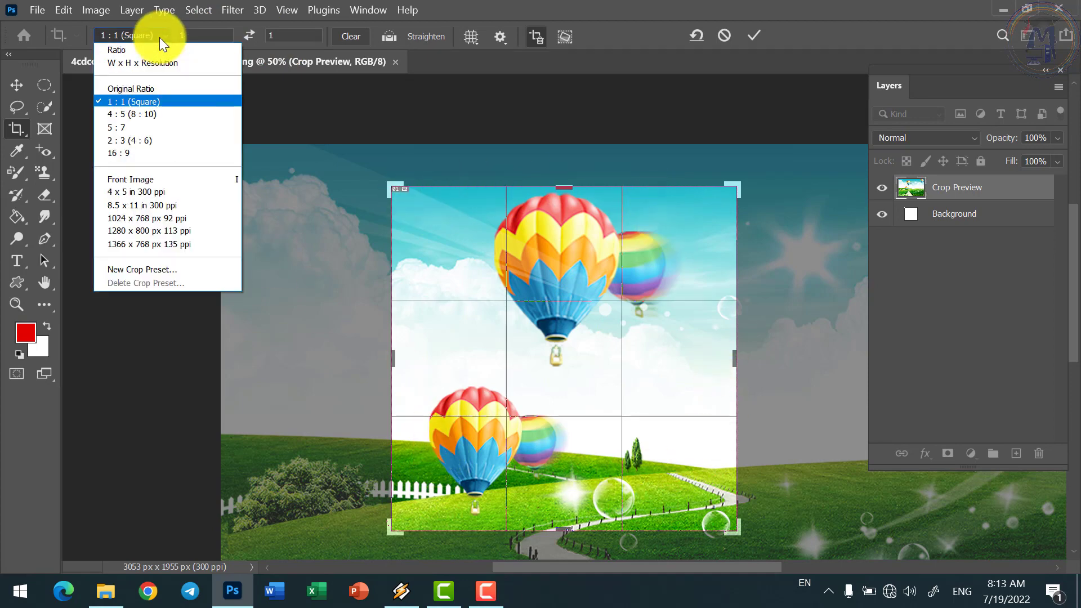
pyautogui.click(144, 113)
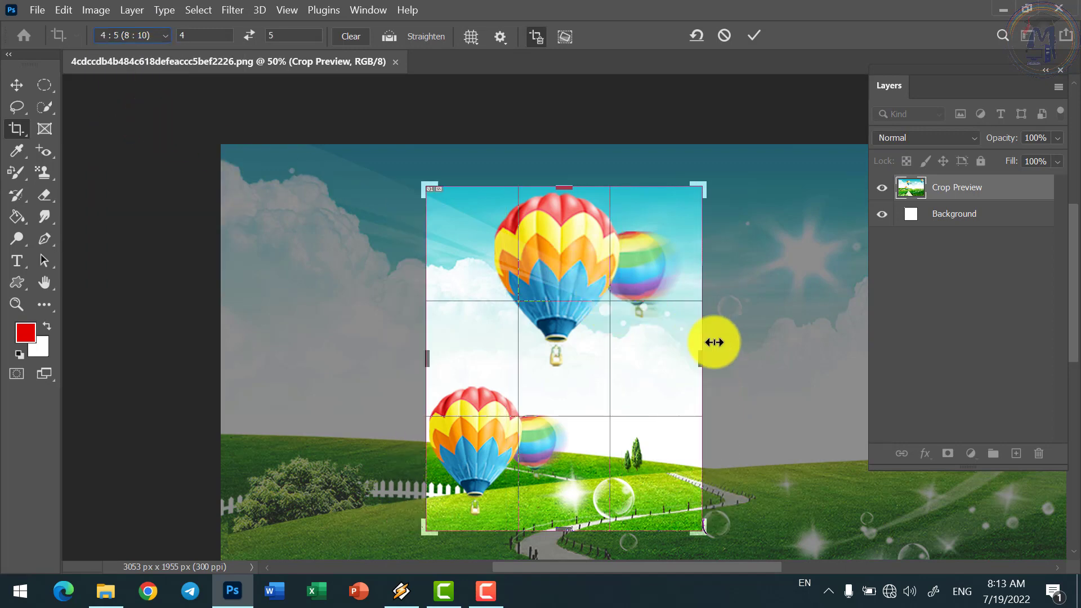
pyautogui.moveTo(700, 358); pyautogui.dragTo(749, 357)
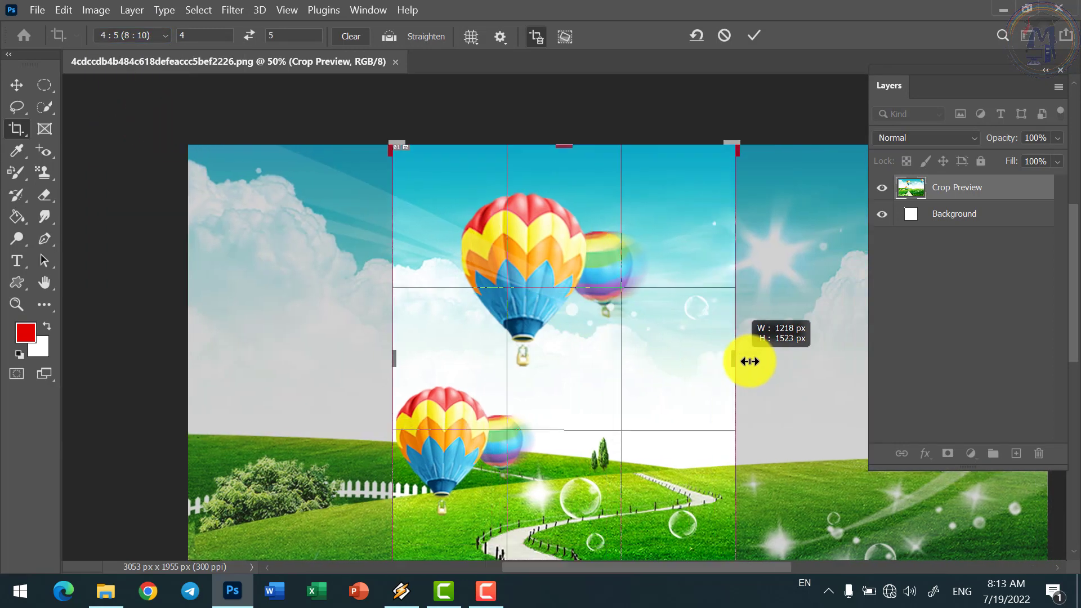
pyautogui.moveTo(642, 340)
pyautogui.mouseDown()
pyautogui.moveTo(634, 327)
pyautogui.moveTo(648, 319)
pyautogui.mouseUp()
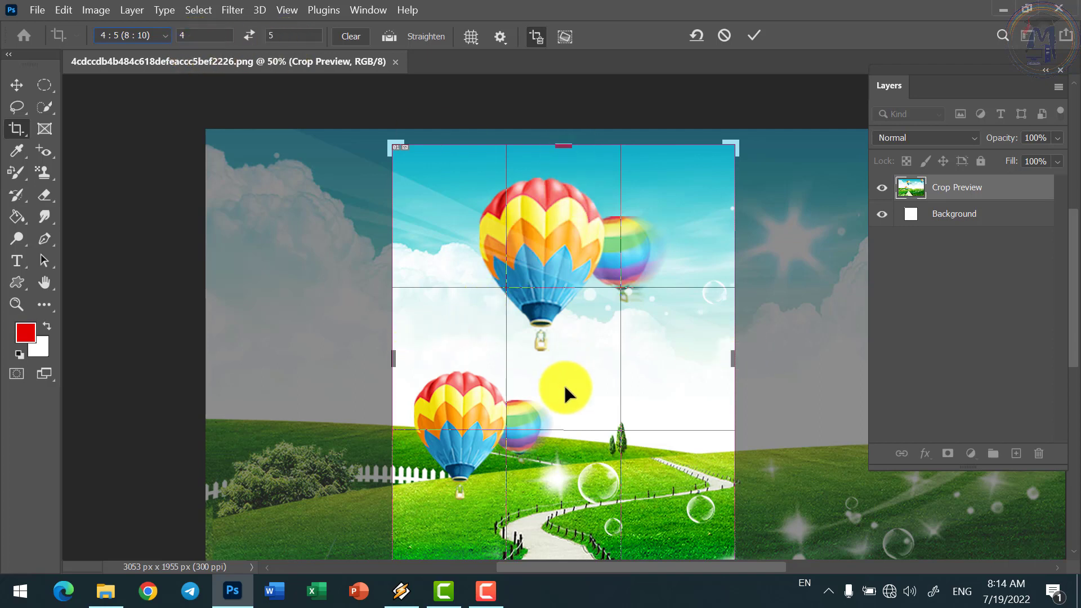
# Try the 5:7 preset, then a custom ratio, selecting its width and height fields.
pyautogui.click(142, 35)
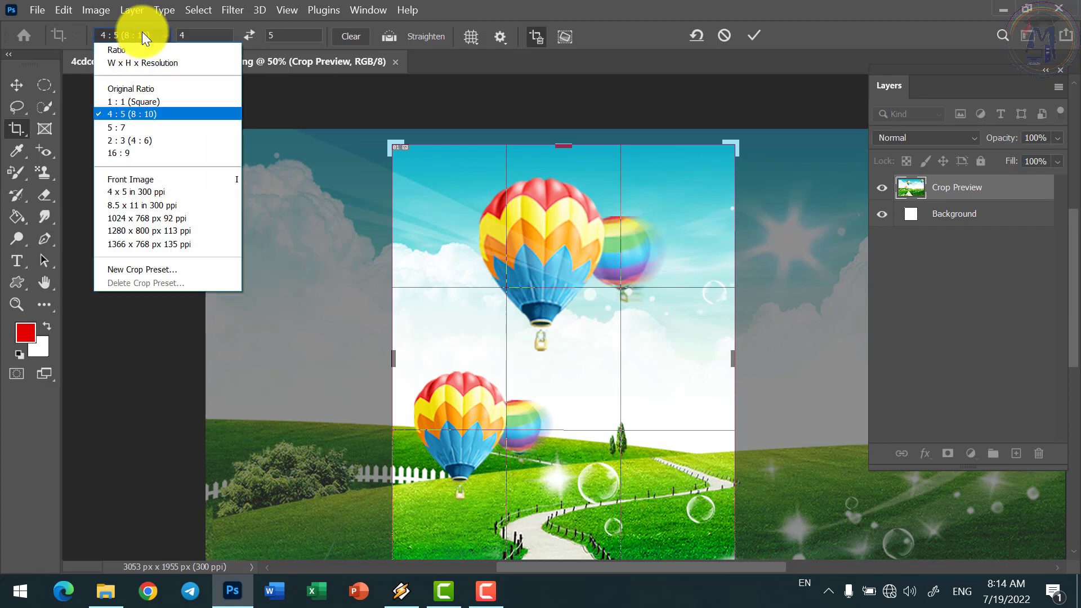
pyautogui.click(126, 127)
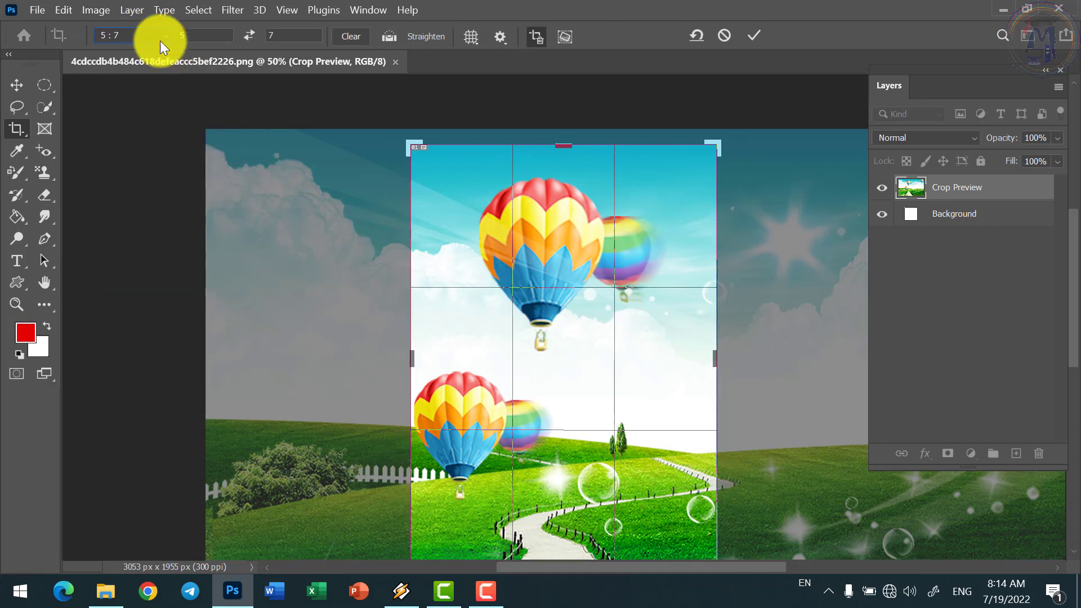
pyautogui.click(133, 36)
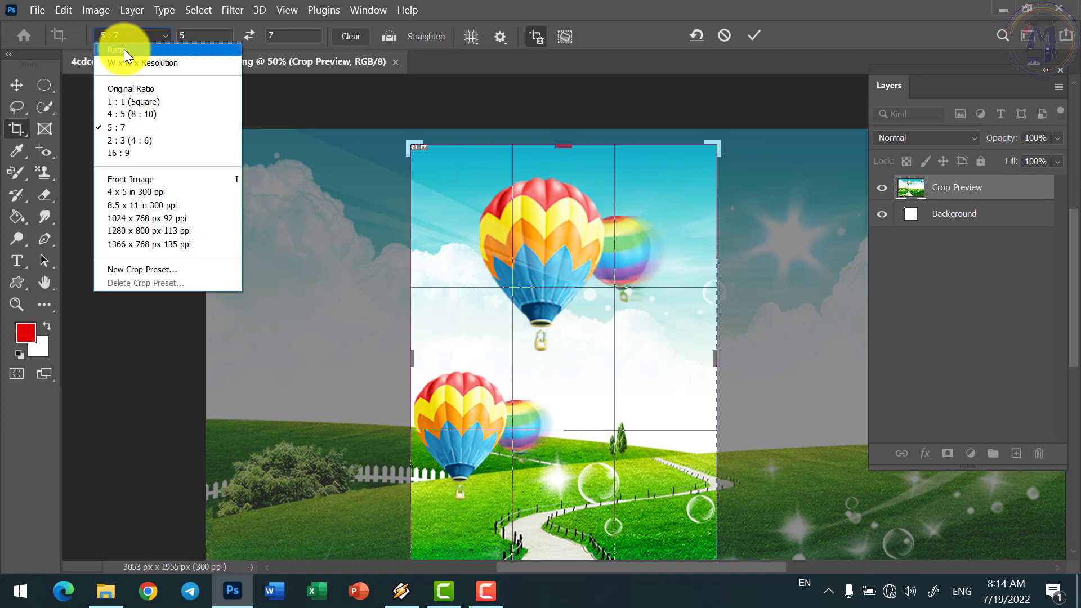
pyautogui.click(123, 49)
pyautogui.click(186, 33)
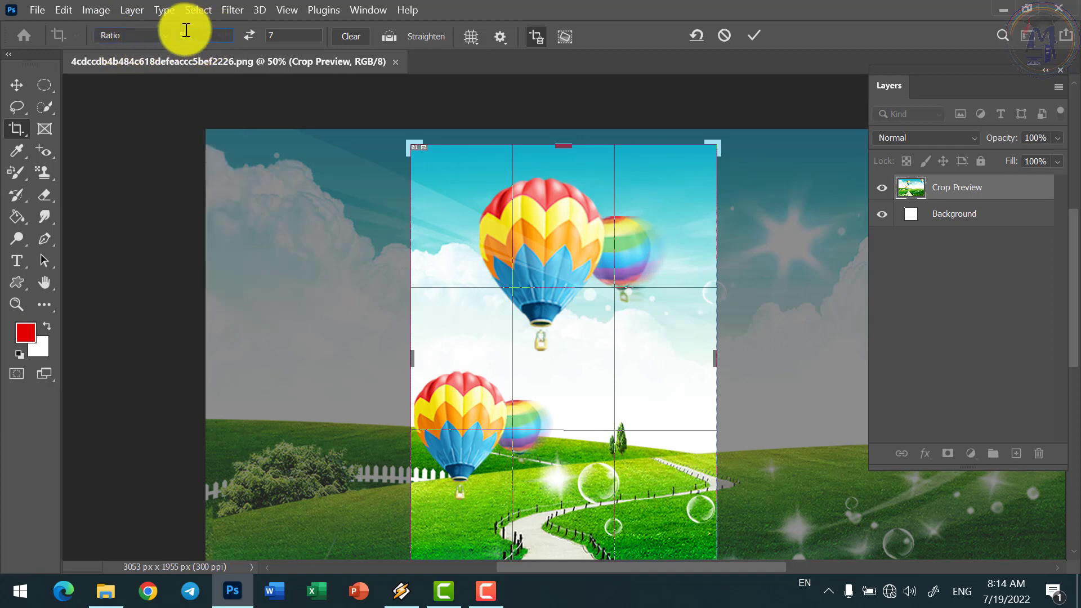
pyautogui.write('5')
pyautogui.click(290, 36)
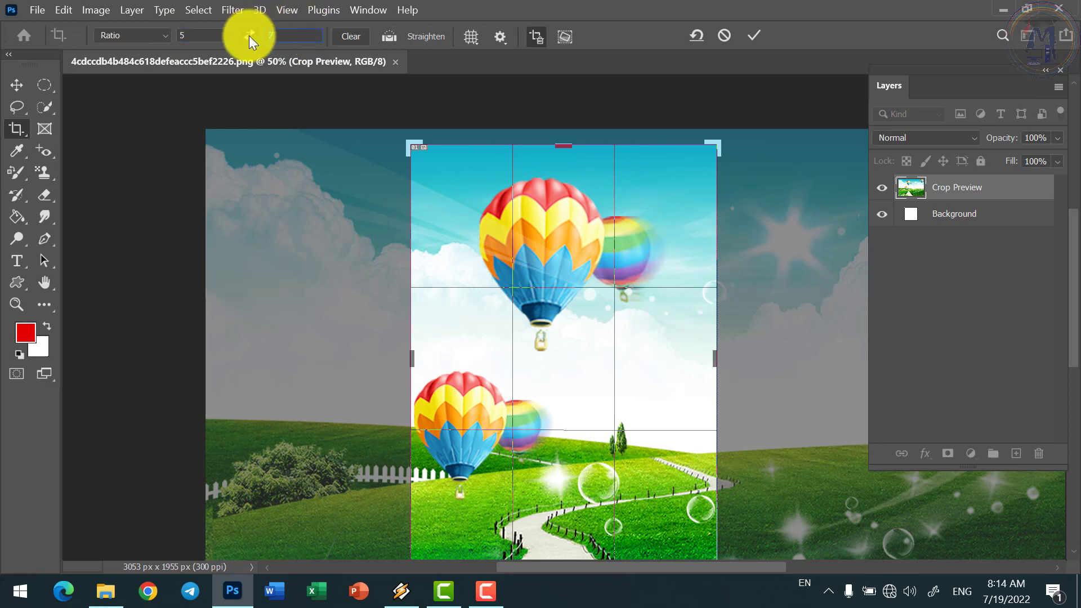
# Swap crop orientation several times, clear the ratio values, and cancel the crop.
pyautogui.click(249, 35)
pyautogui.click(248, 36)
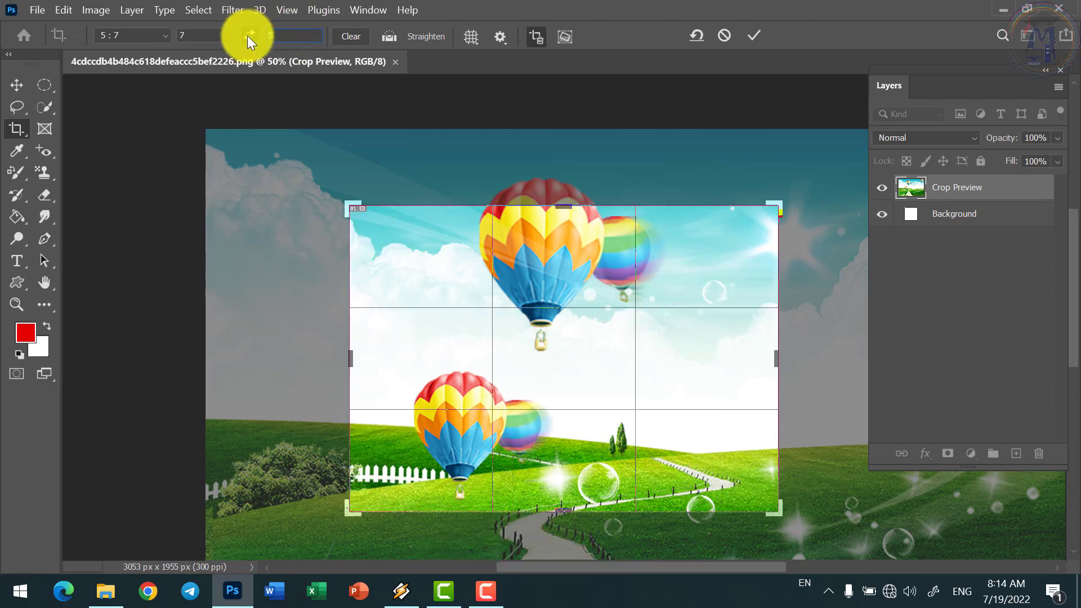
pyautogui.click(248, 35)
pyautogui.click(248, 35)
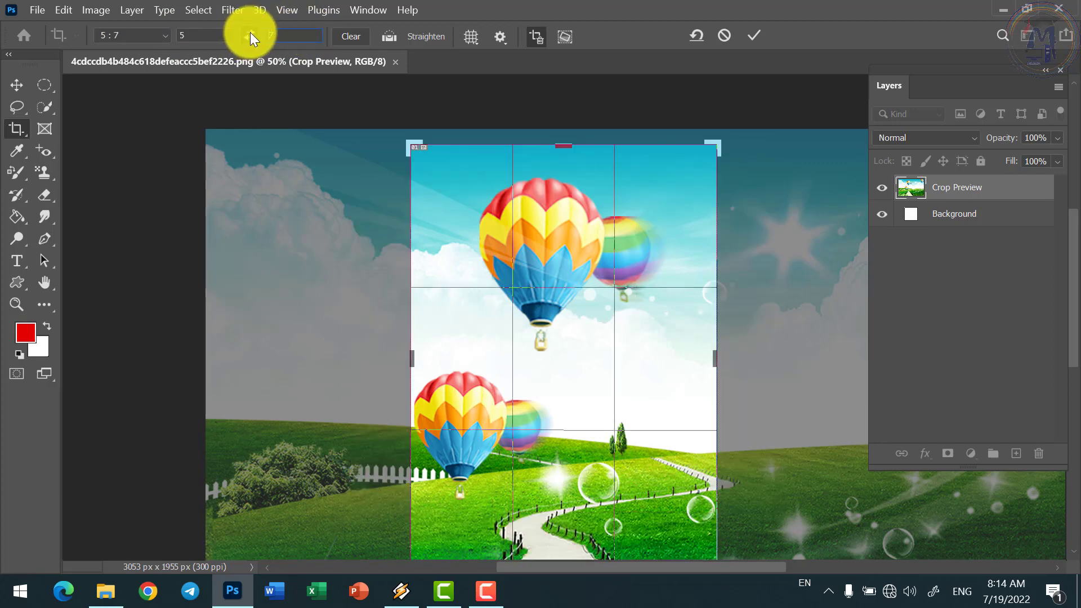
pyautogui.click(251, 32)
pyautogui.click(252, 32)
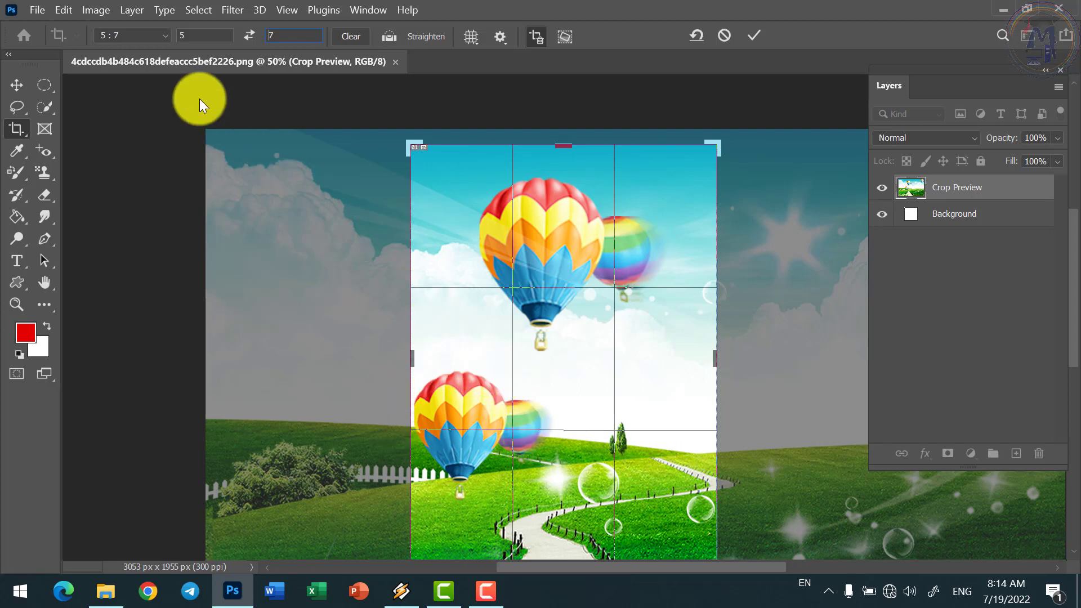
pyautogui.click(350, 37)
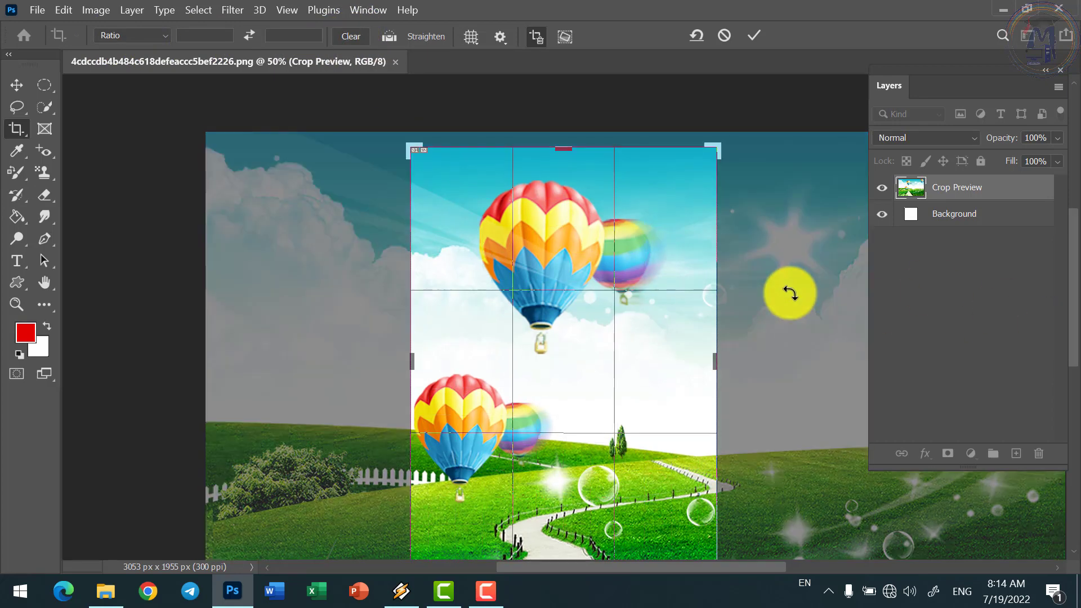
pyautogui.press('Escape')
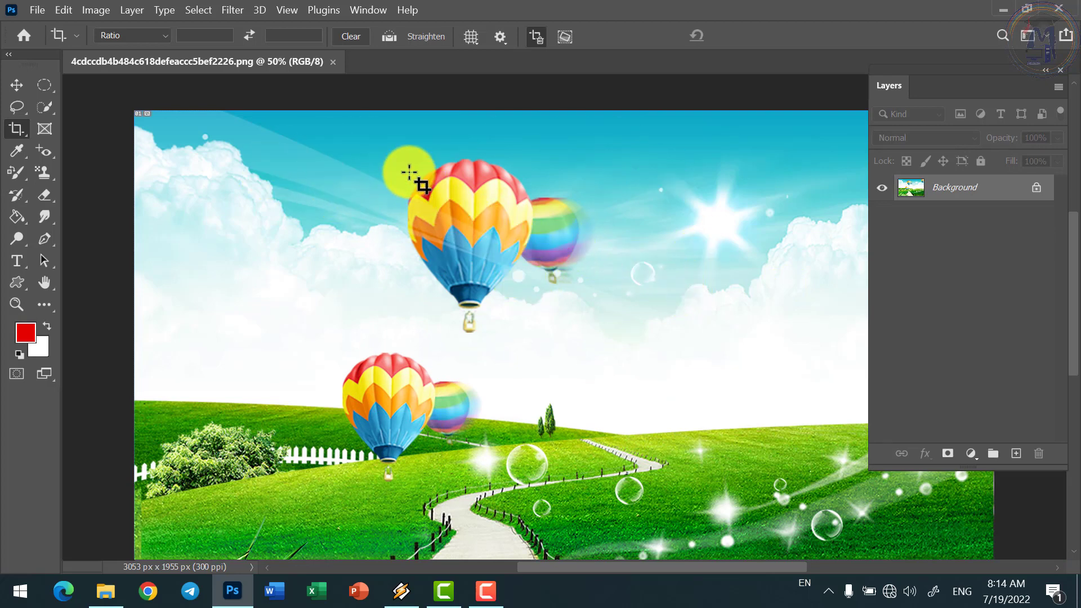
# Apply a trial crop around the balloons, then undo it.
pyautogui.moveTo(292, 152)
pyautogui.mouseDown()
pyautogui.moveTo(354, 280)
pyautogui.moveTo(608, 483)
pyautogui.mouseUp()
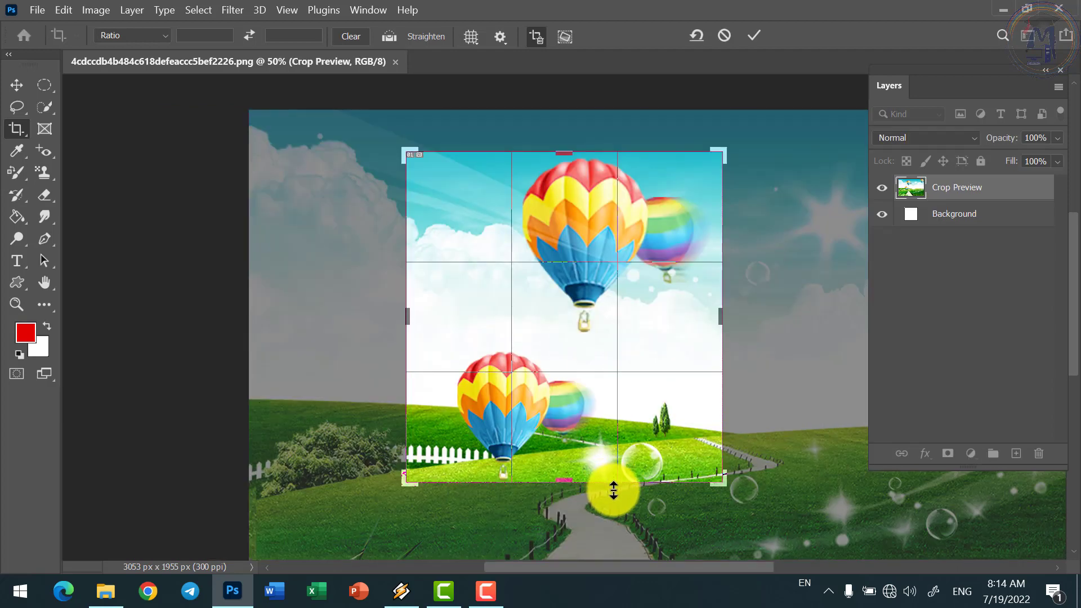
pyautogui.press('Return')
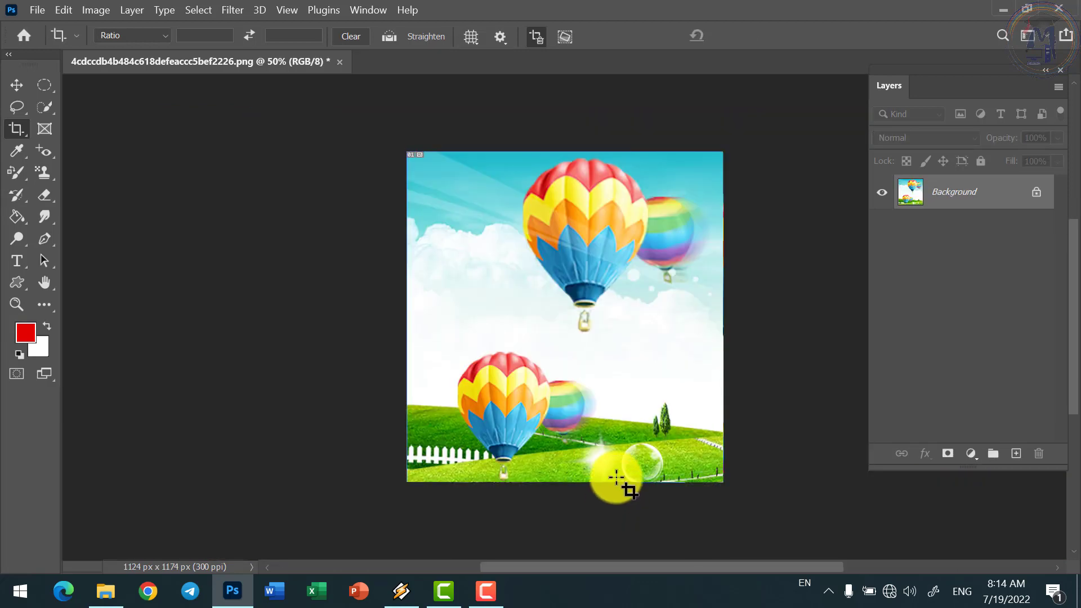
pyautogui.hotkey('ctrl', 'z')
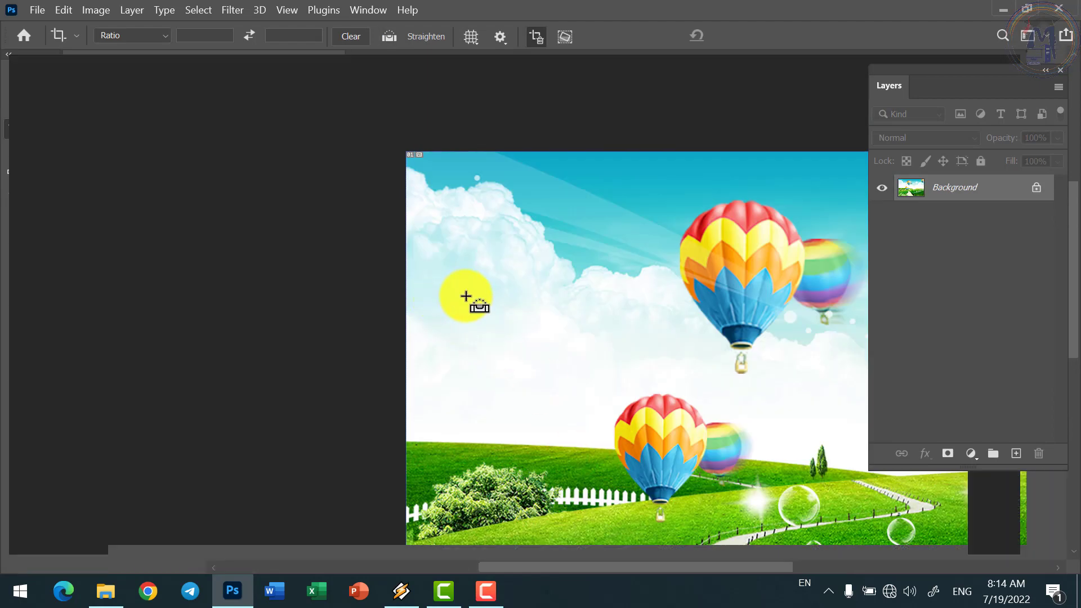
# Hide and restore the panels, then show the crop Ratio preset list.
pyautogui.press('Tab')
pyautogui.scroll(-1, 532, 289)
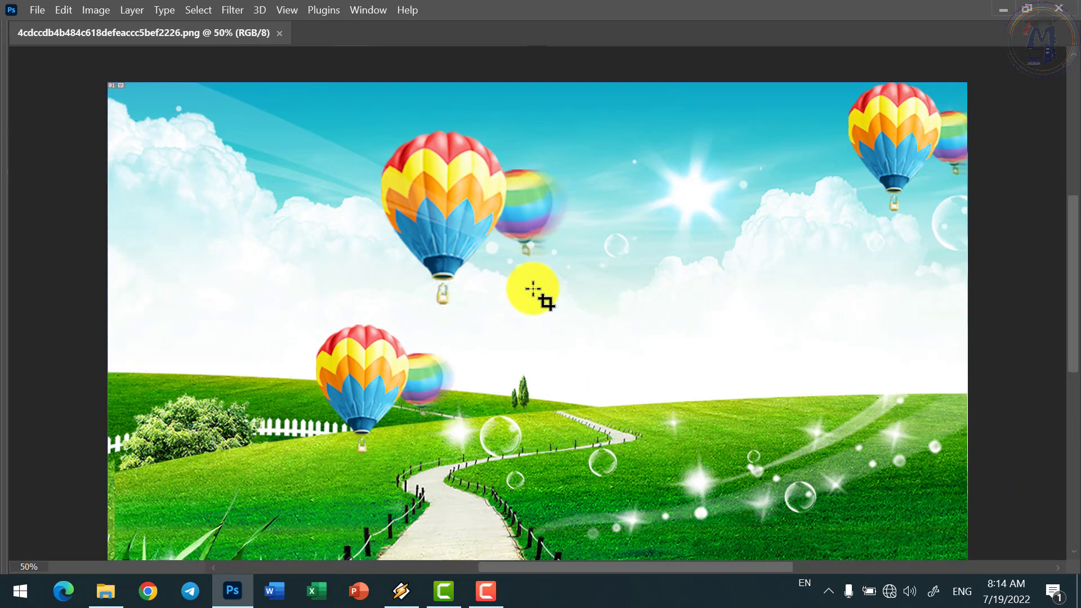
pyautogui.press('Tab')
pyautogui.scroll(-1, 434, 305)
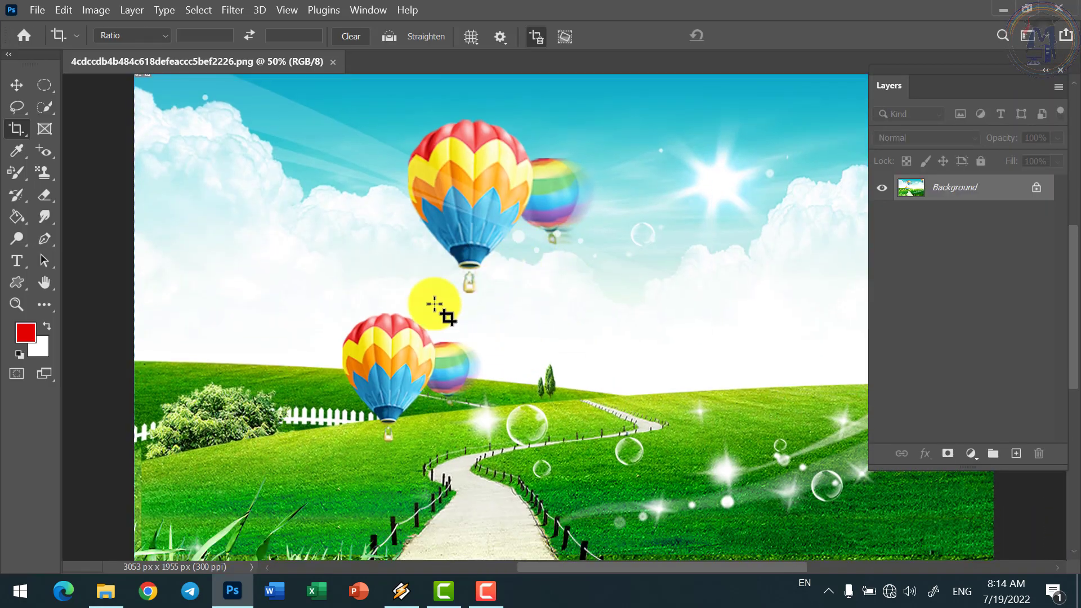
pyautogui.click(143, 37)
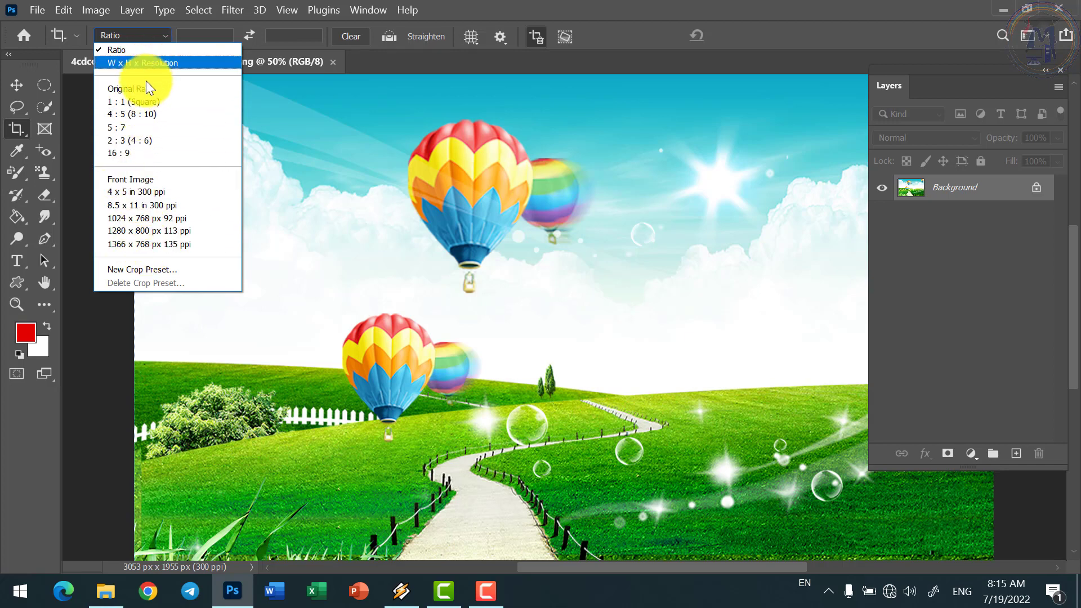
# Set a custom 500:400 crop ratio in the options bar.
pyautogui.press('Escape')
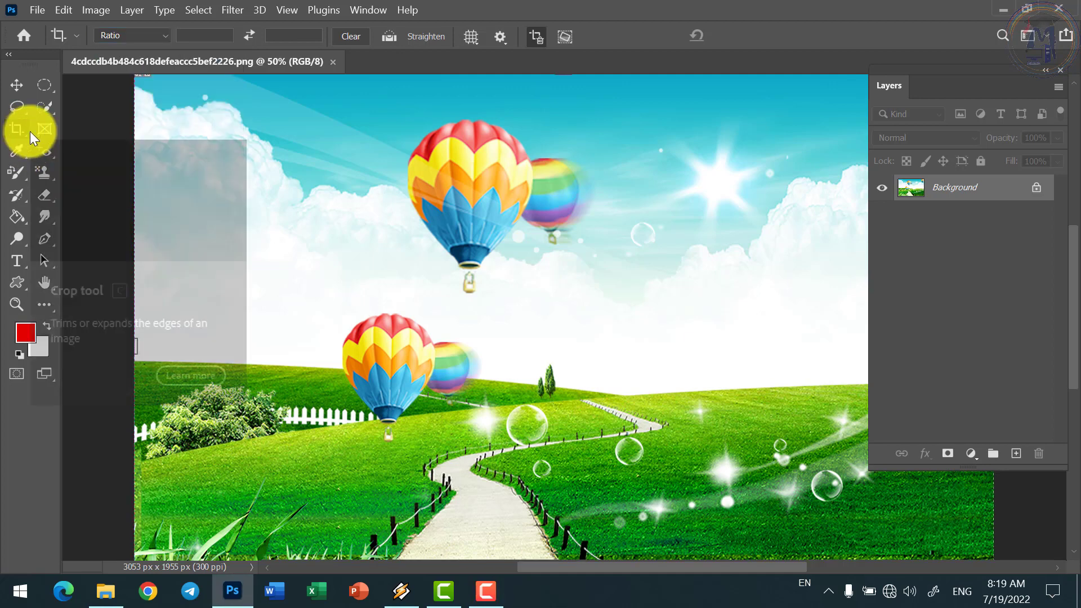
pyautogui.rightClick(17, 129)
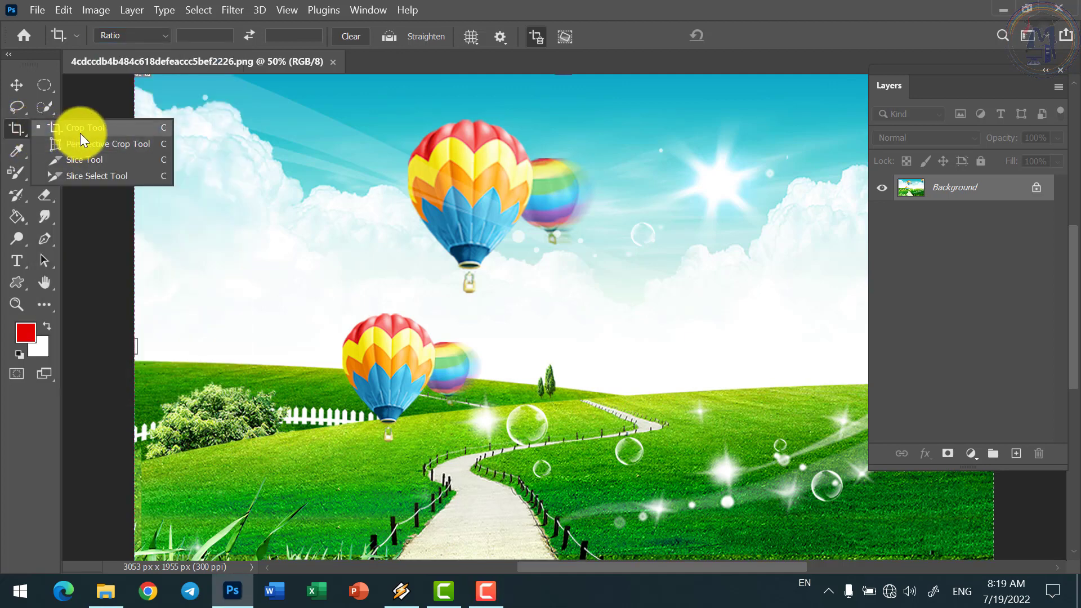
pyautogui.click(124, 35)
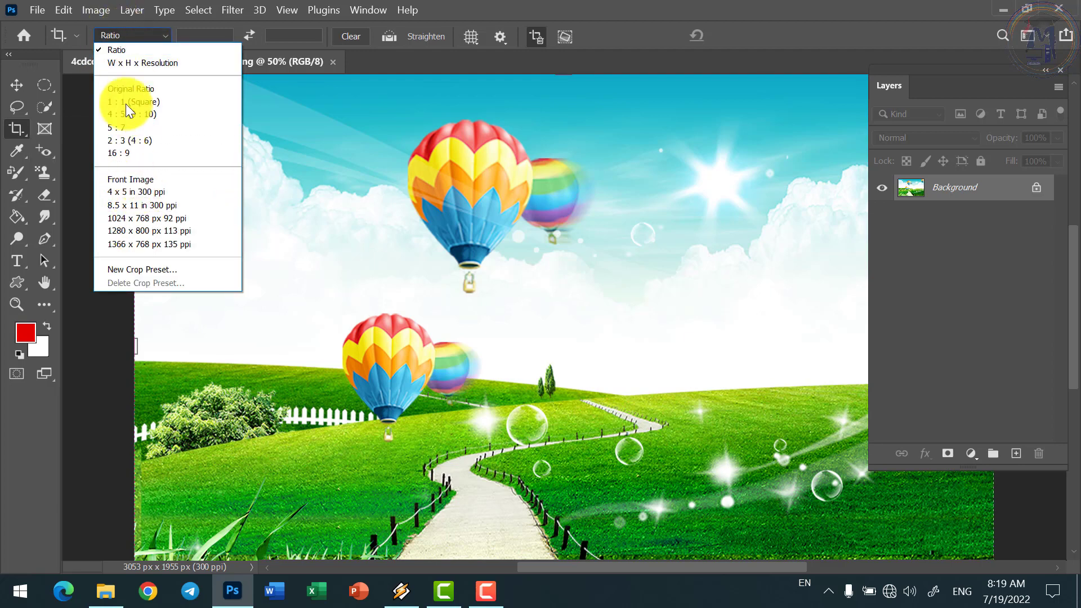
pyautogui.click(218, 35)
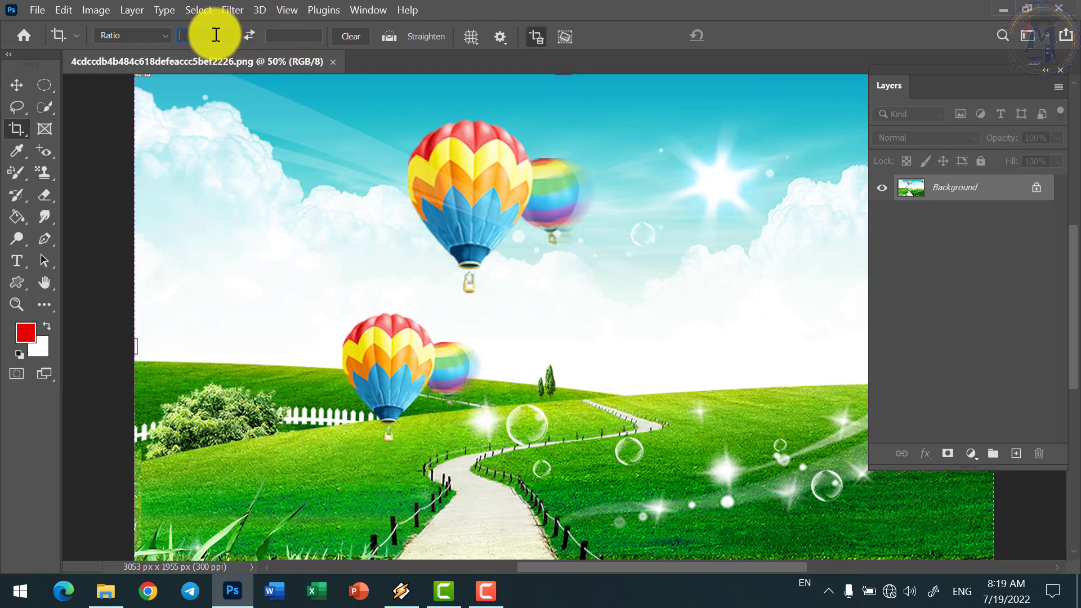
pyautogui.write('500')
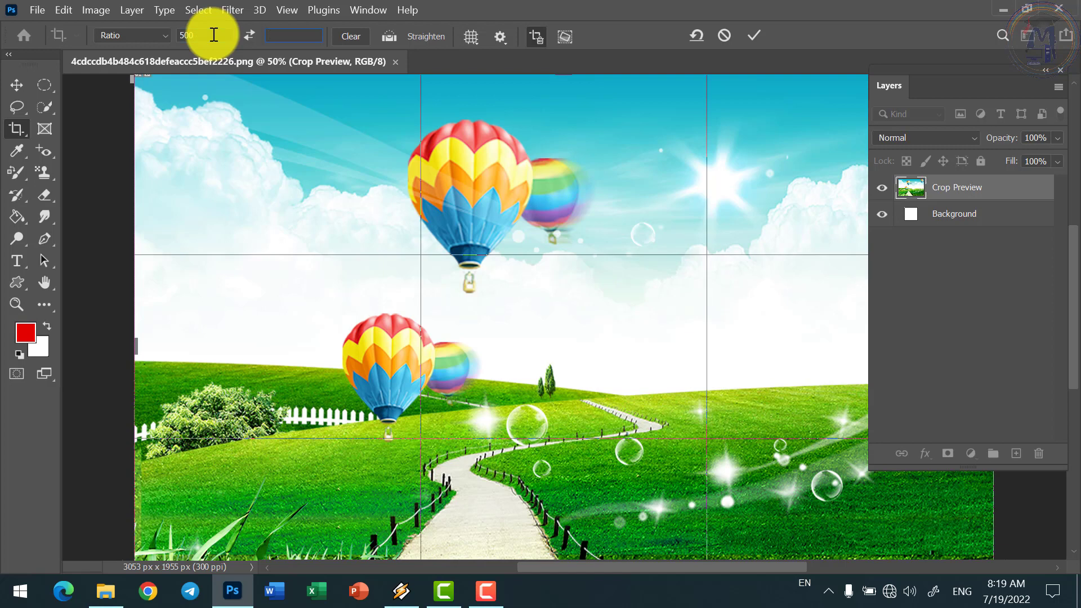
pyautogui.write('400')
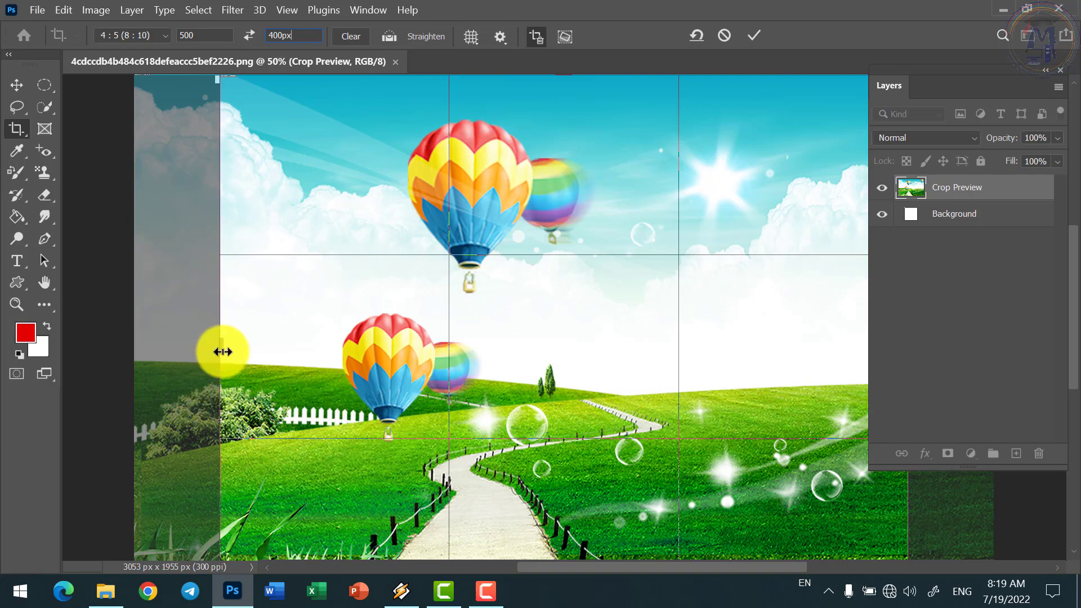
# Narrow the crop's left edge, shift the image, and tilt it about 22°.
pyautogui.moveTo(221, 346); pyautogui.dragTo(326, 358)
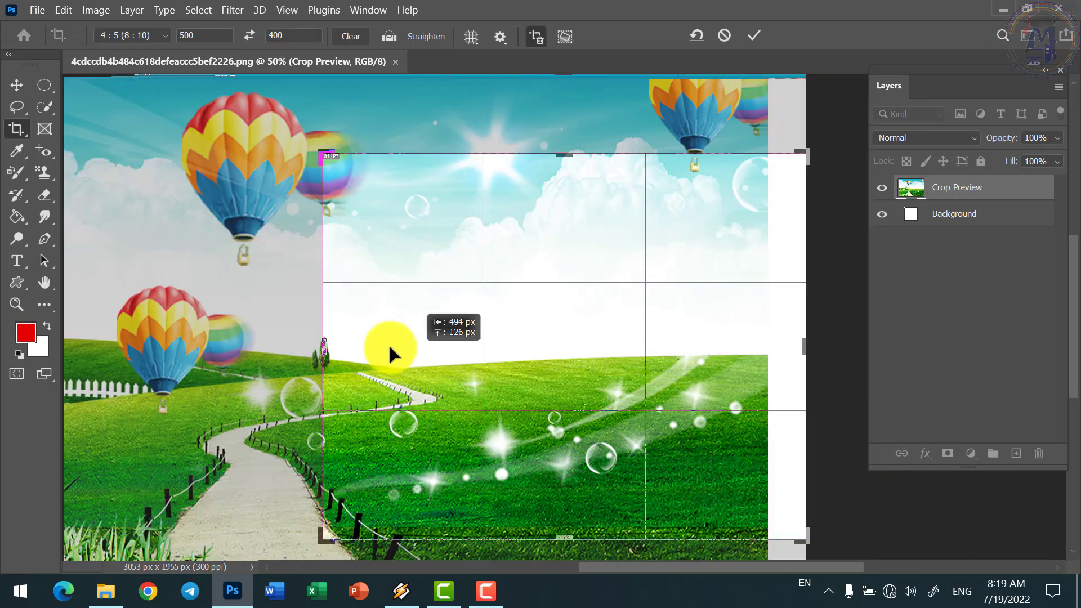
pyautogui.moveTo(455, 358)
pyautogui.mouseDown()
pyautogui.moveTo(619, 414)
pyautogui.moveTo(611, 430)
pyautogui.mouseUp()
pyautogui.moveTo(229, 248)
pyautogui.mouseDown()
pyautogui.moveTo(257, 387)
pyautogui.moveTo(266, 212)
pyautogui.mouseUp()
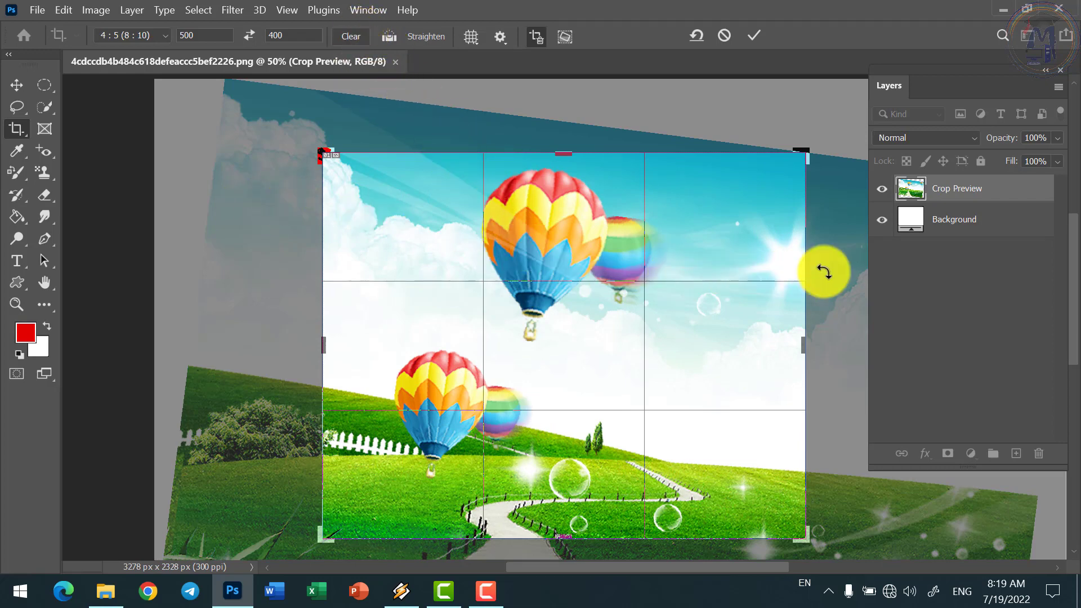
# Apply and undo the tilted crop, restoring the 3053 × 1955 px landscape, then re-zoom.
pyautogui.doubleClick(500, 204)
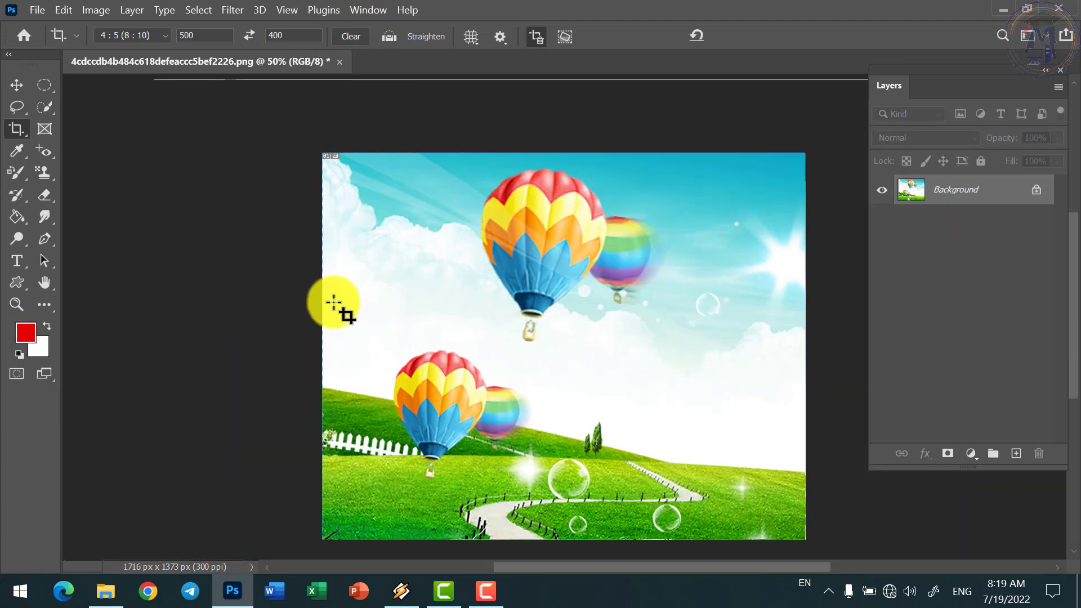
pyautogui.hotkey('ctrl', 'z')
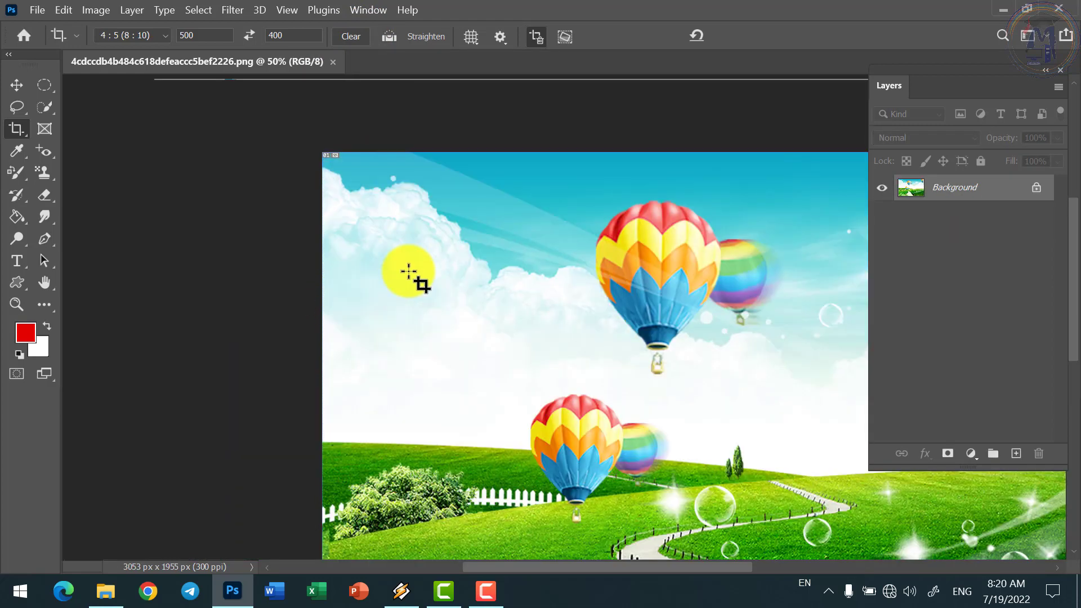
pyautogui.press('Tab')
pyautogui.press('Tab')
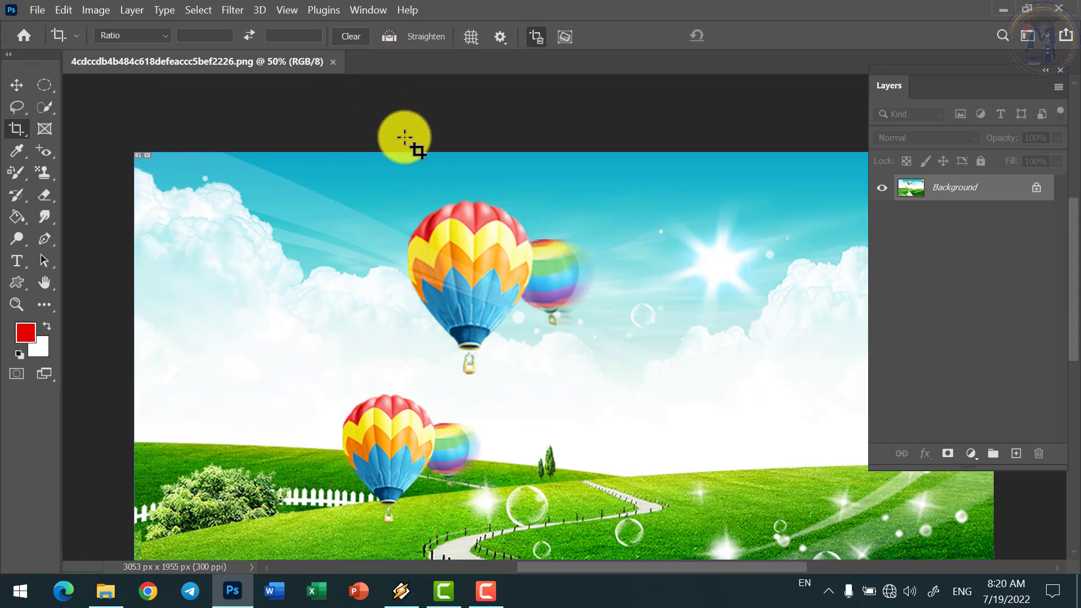
pyautogui.press('Tab')
pyautogui.press('Tab')
pyautogui.keyDown('ctrl'); pyautogui.keyDown('alt'); pyautogui.click(499, 207); pyautogui.keyUp('alt'); pyautogui.keyUp('ctrl')
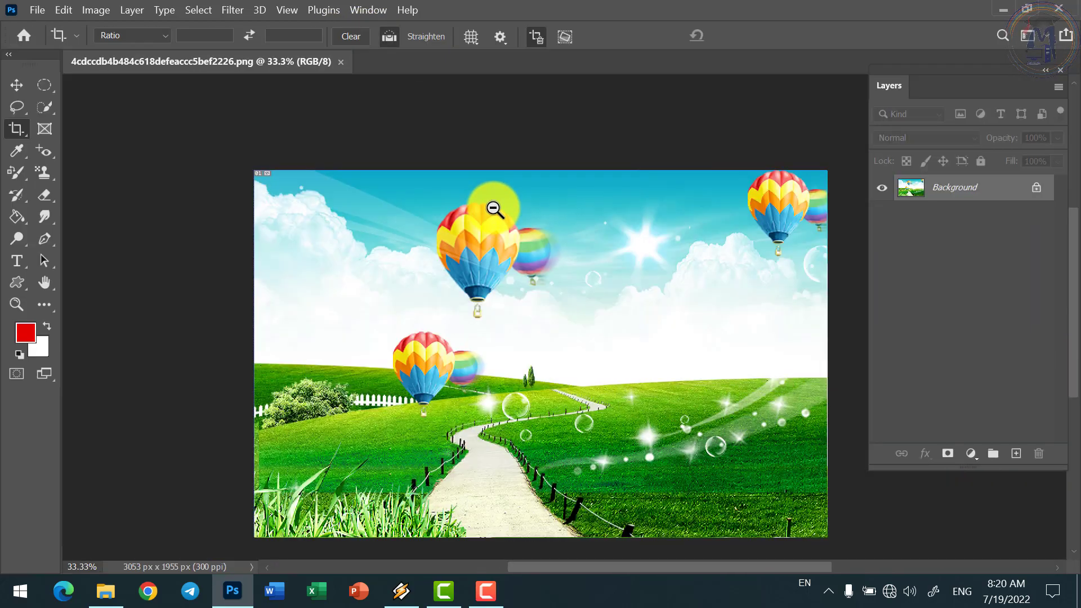
pyautogui.keyDown('ctrl'); pyautogui.click(632, 377); pyautogui.keyUp('ctrl')
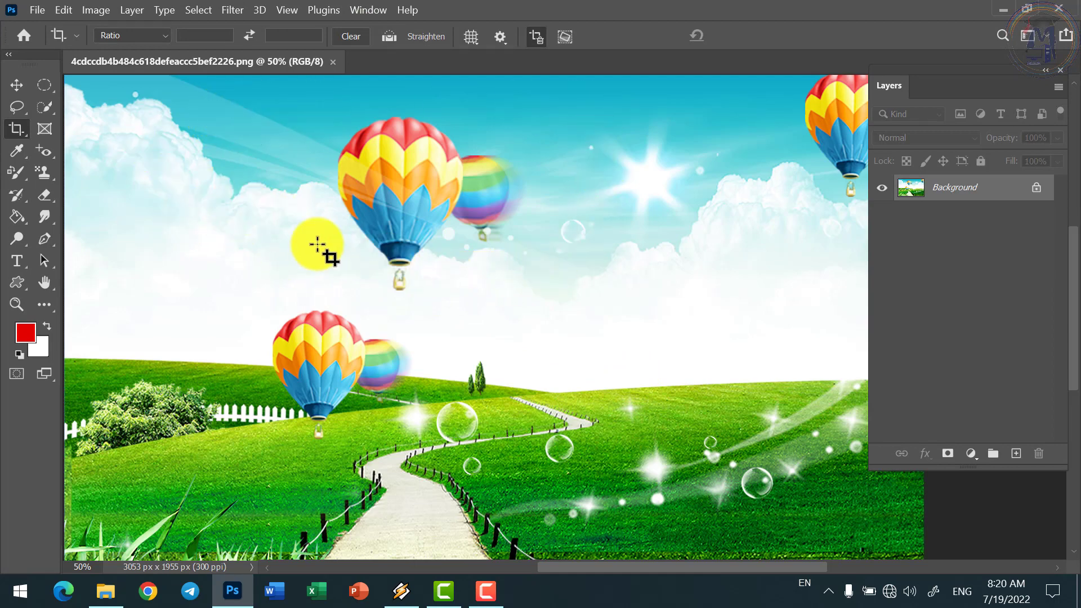
# Preview and drop a crop over the upper balloon, then switch to the Perspective Crop Tool.
pyautogui.rightClick(14, 135)
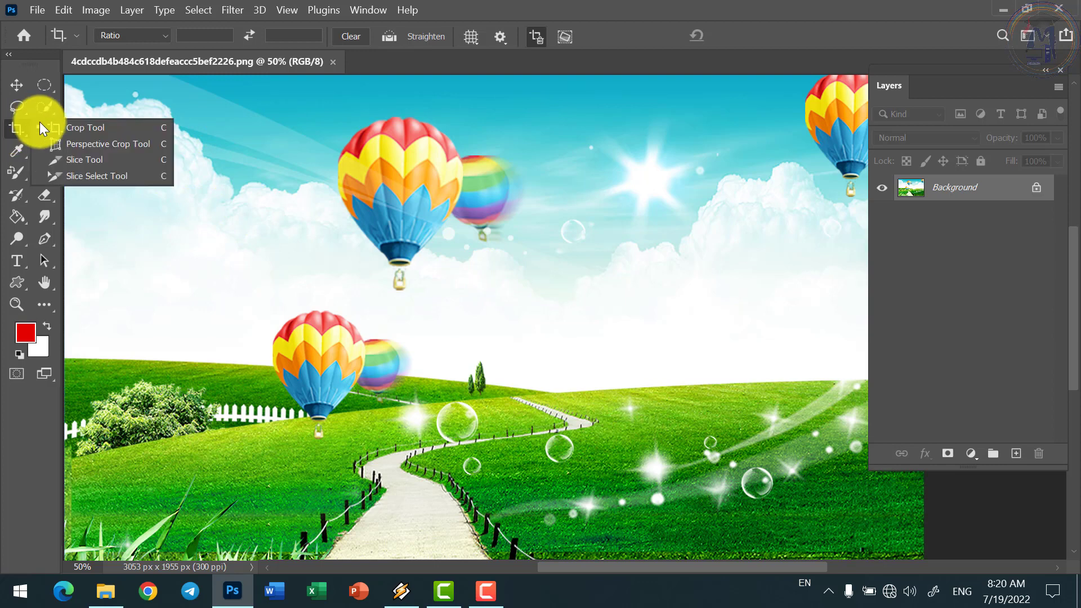
pyautogui.click(19, 130)
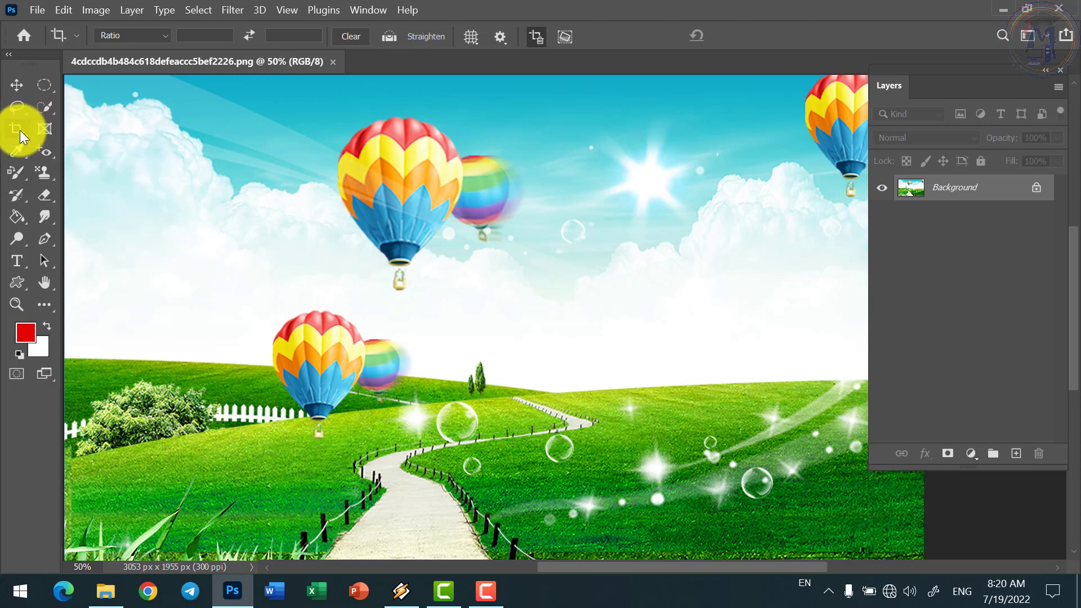
pyautogui.rightClick(19, 131)
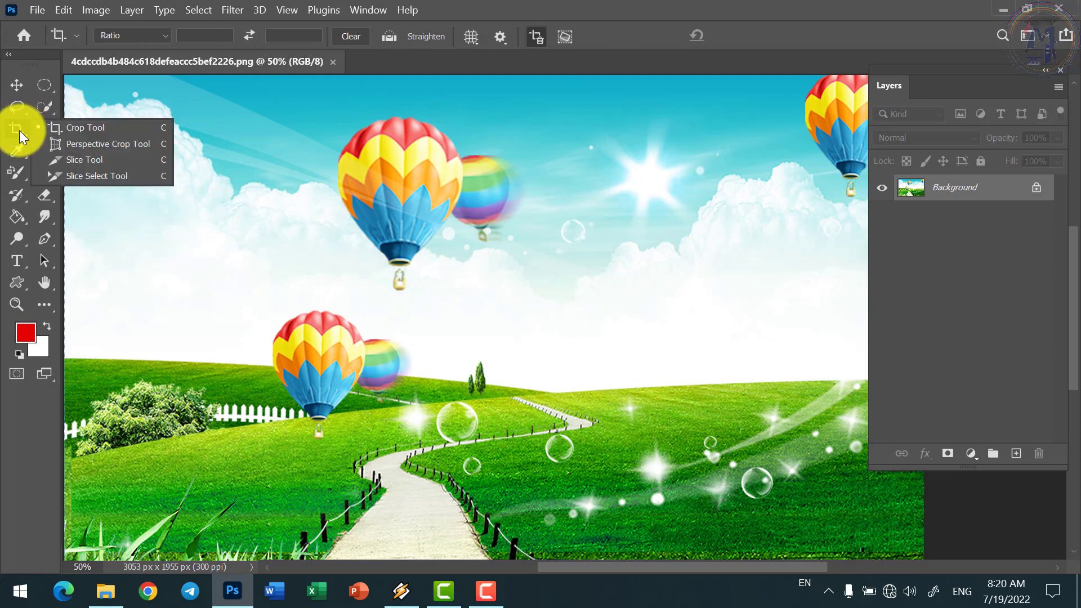
pyautogui.click(85, 127)
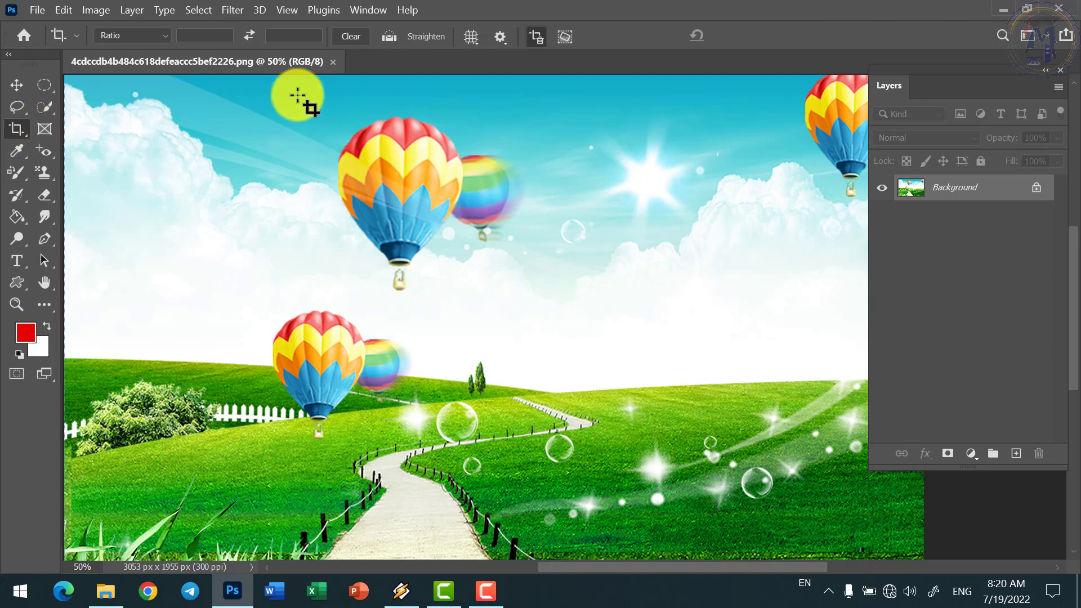
pyautogui.moveTo(285, 87)
pyautogui.mouseDown()
pyautogui.moveTo(691, 369)
pyautogui.moveTo(673, 313)
pyautogui.mouseUp()
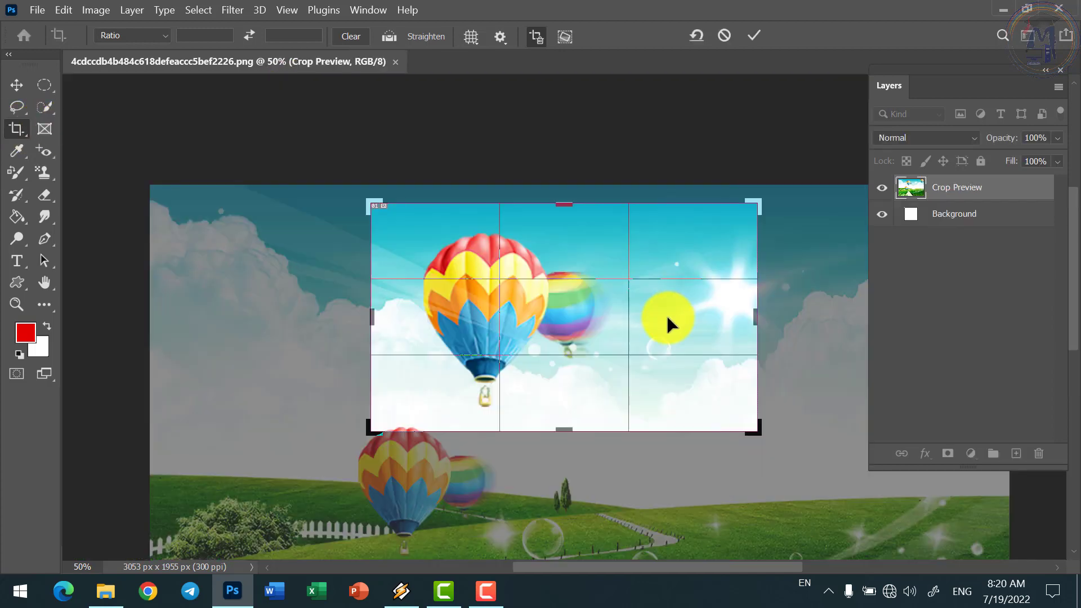
pyautogui.press('Return')
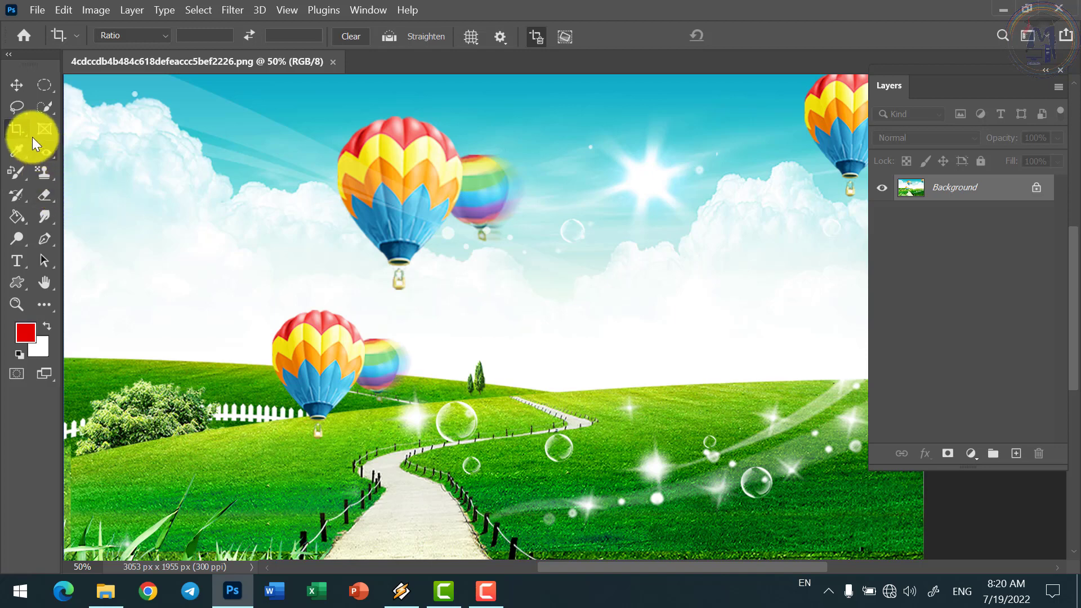
pyautogui.rightClick(18, 127)
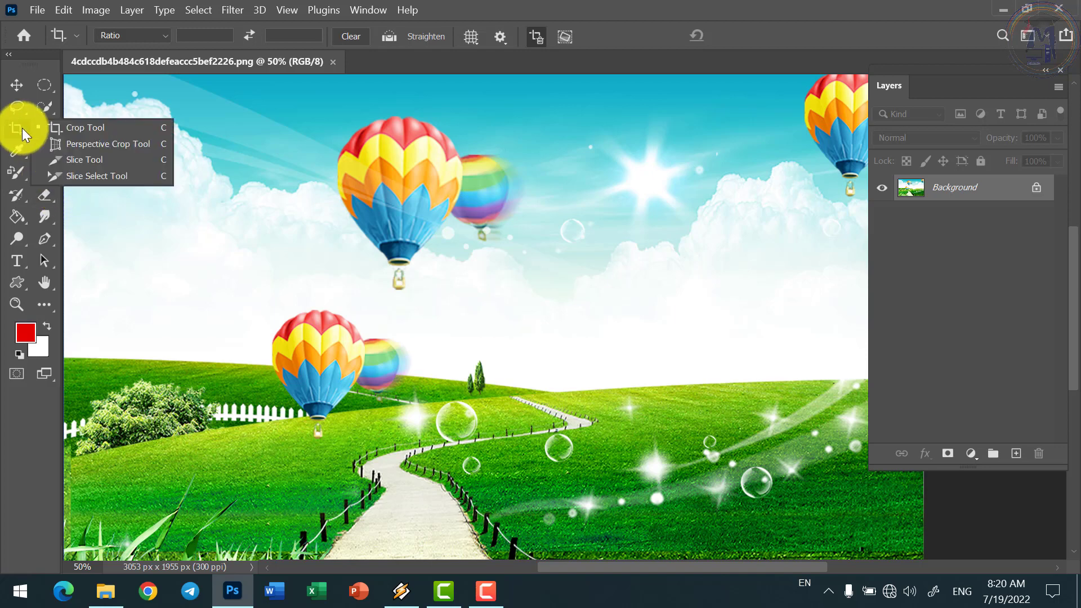
pyautogui.click(87, 145)
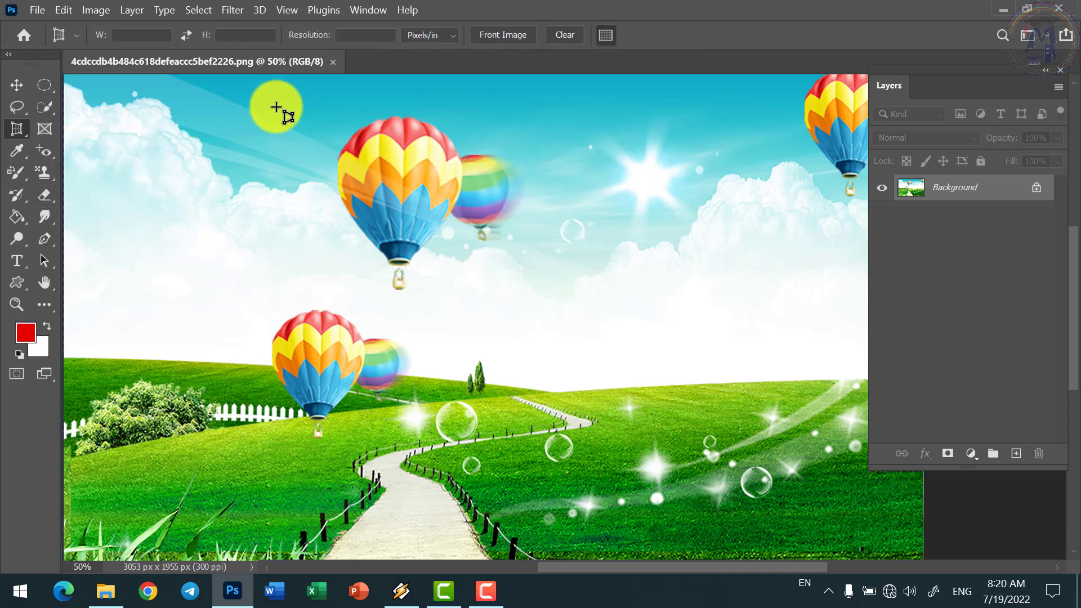
pyautogui.rightClick(13, 130)
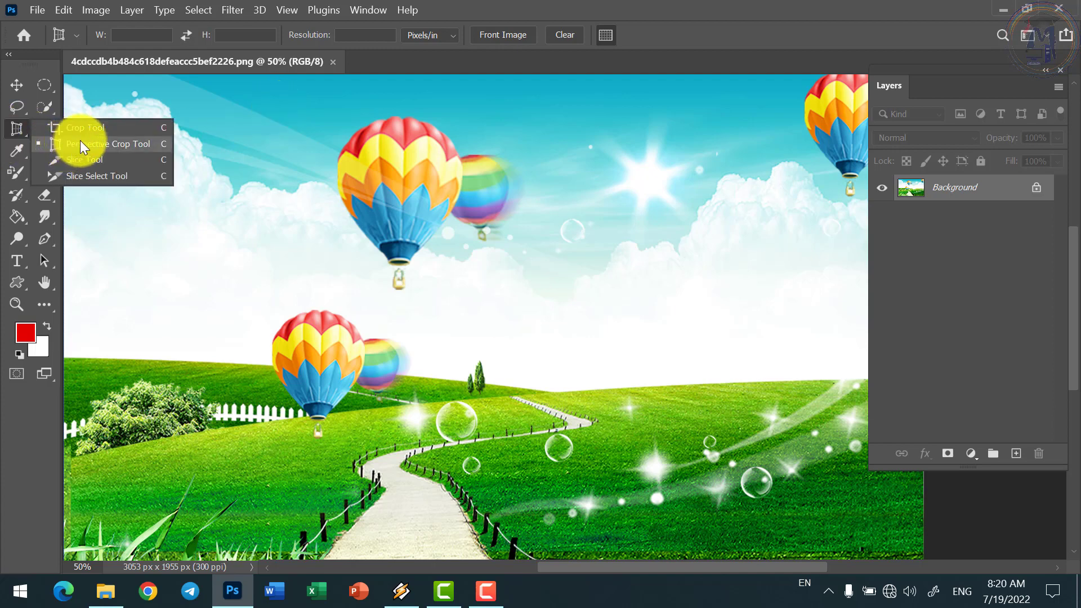
pyautogui.click(94, 145)
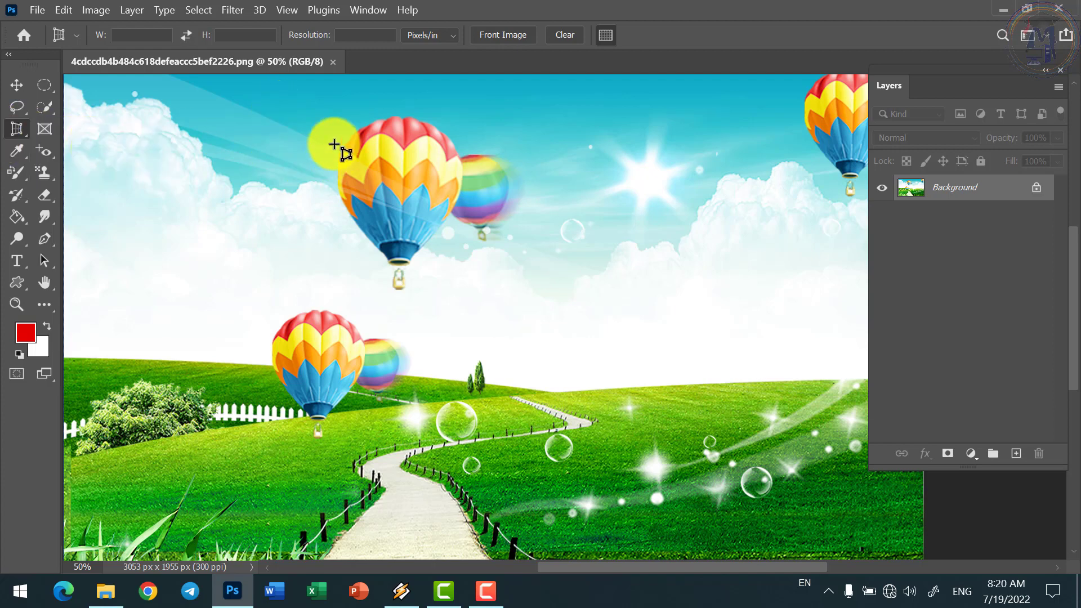
pyautogui.click(282, 105)
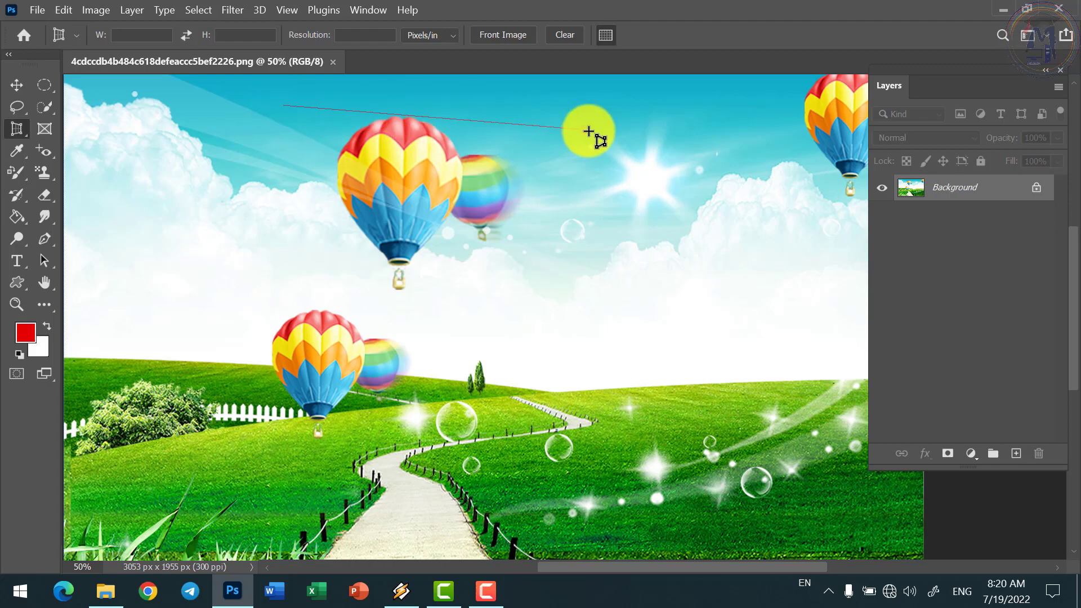
pyautogui.click(596, 132)
pyautogui.click(441, 325)
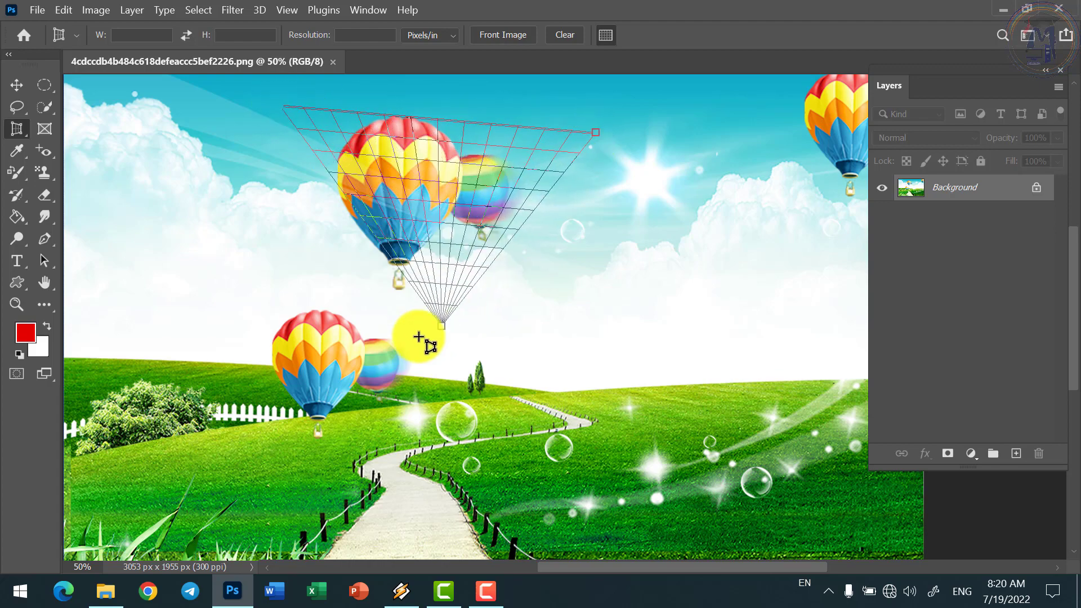
pyautogui.click(288, 496)
pyautogui.click(240, 427)
pyautogui.moveTo(239, 426)
pyautogui.mouseDown()
pyautogui.moveTo(251, 289)
pyautogui.moveTo(242, 293)
pyautogui.mouseUp()
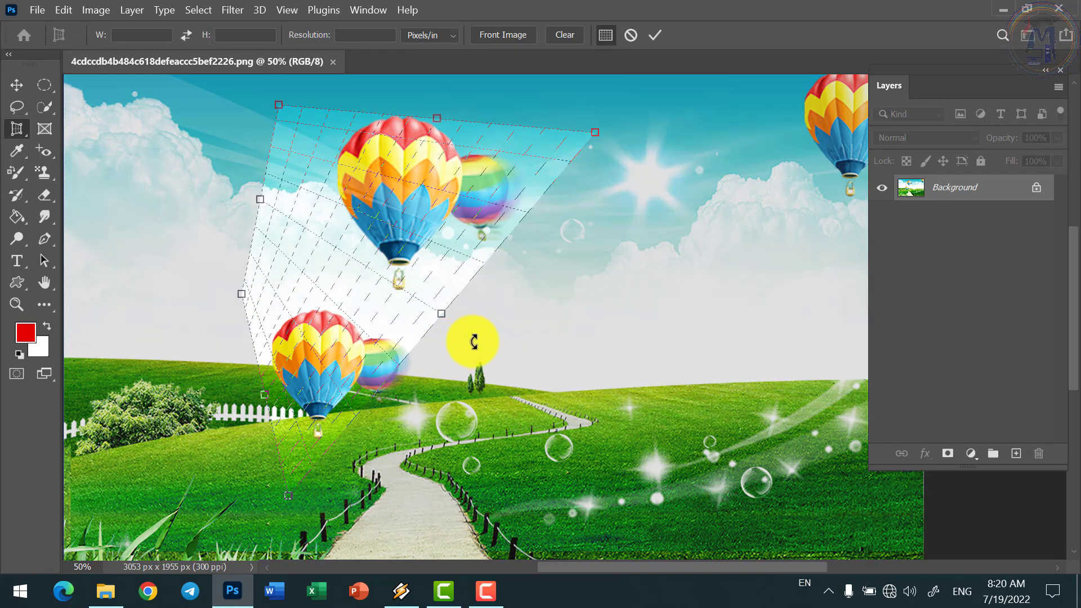
pyautogui.press('Return')
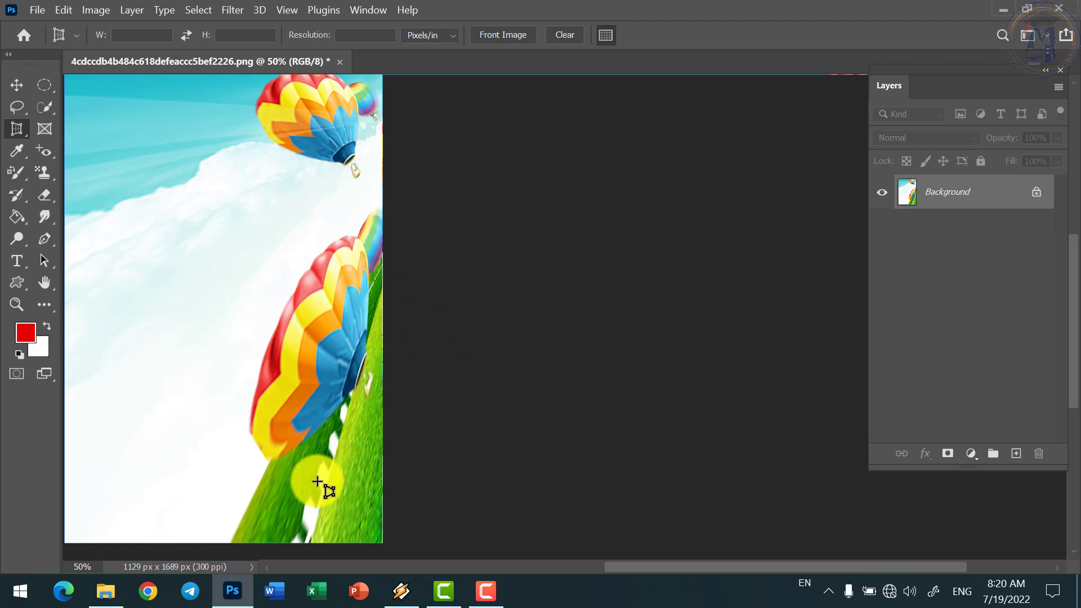
pyautogui.hotkey('ctrl', 'z')
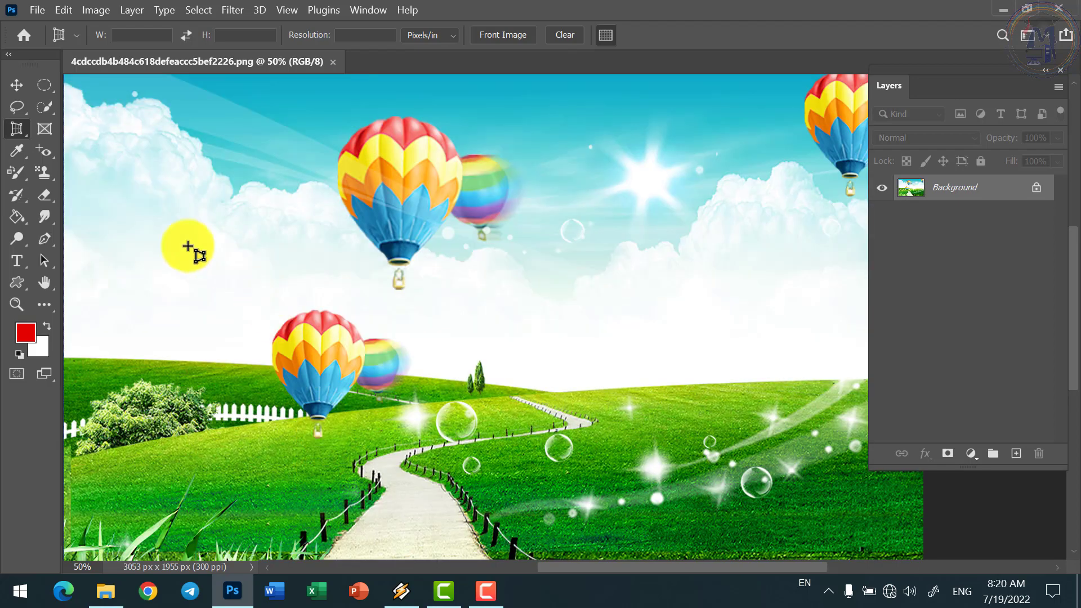
# Fill the perspective crop size from the front image: 3053 × 1955 px at 300 px/in.
pyautogui.rightClick(19, 135)
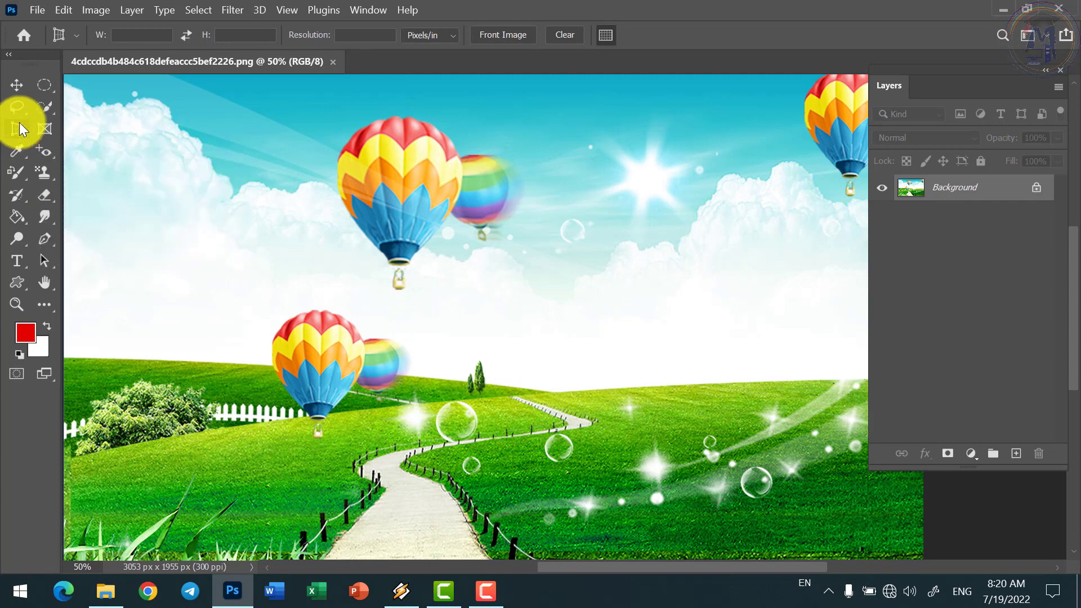
pyautogui.click(62, 37)
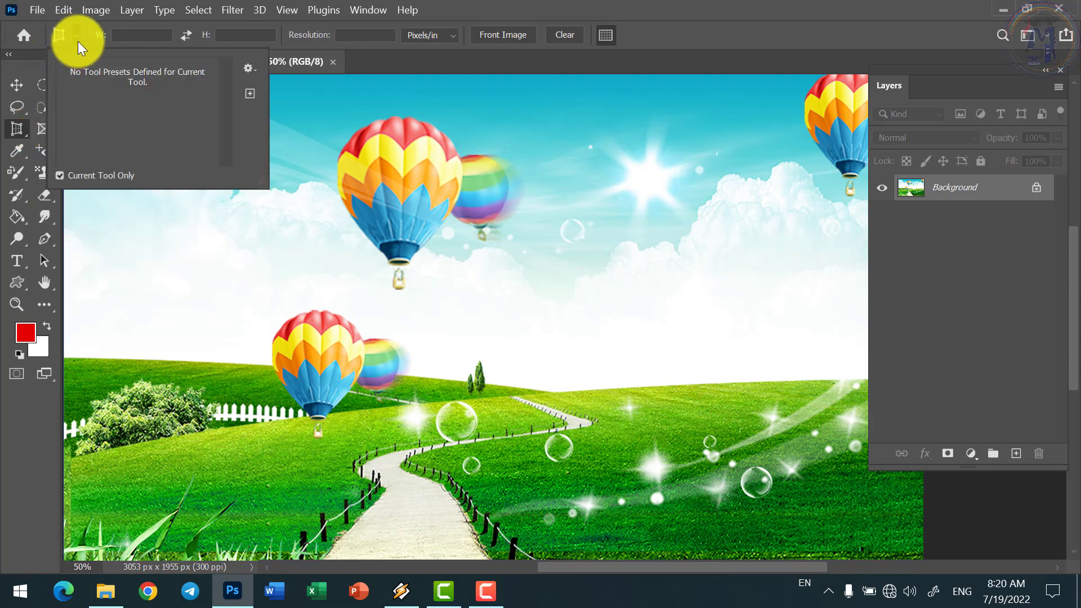
pyautogui.click(76, 36)
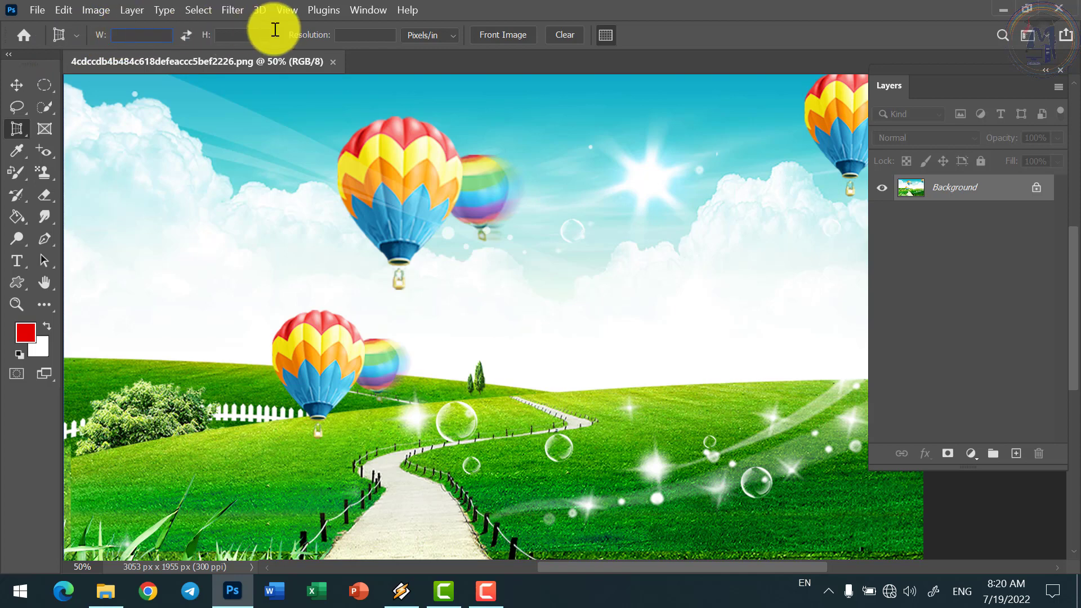
pyautogui.click(145, 34)
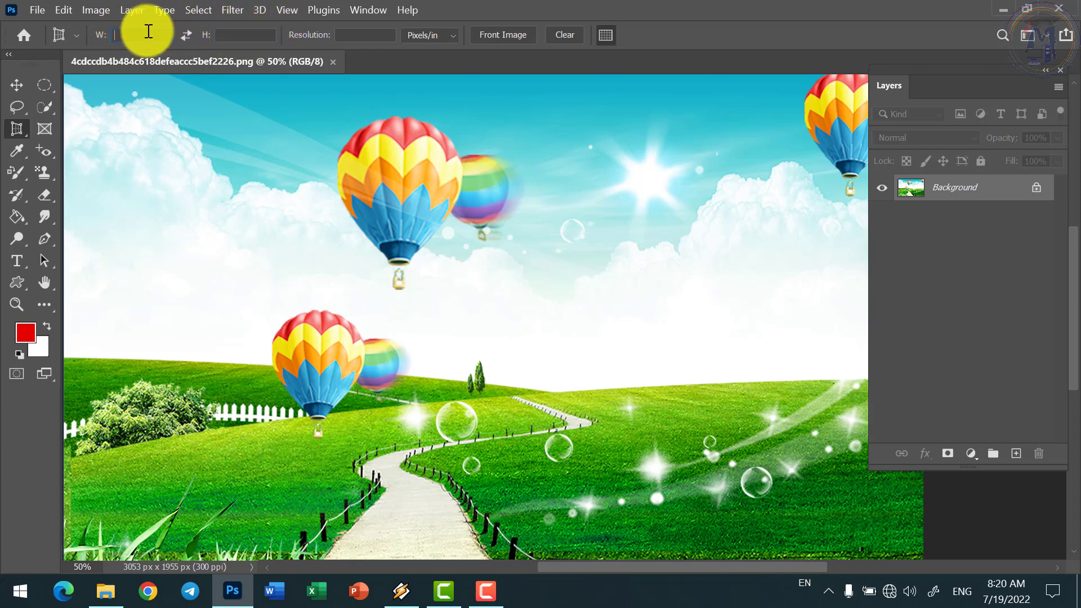
pyautogui.click(235, 31)
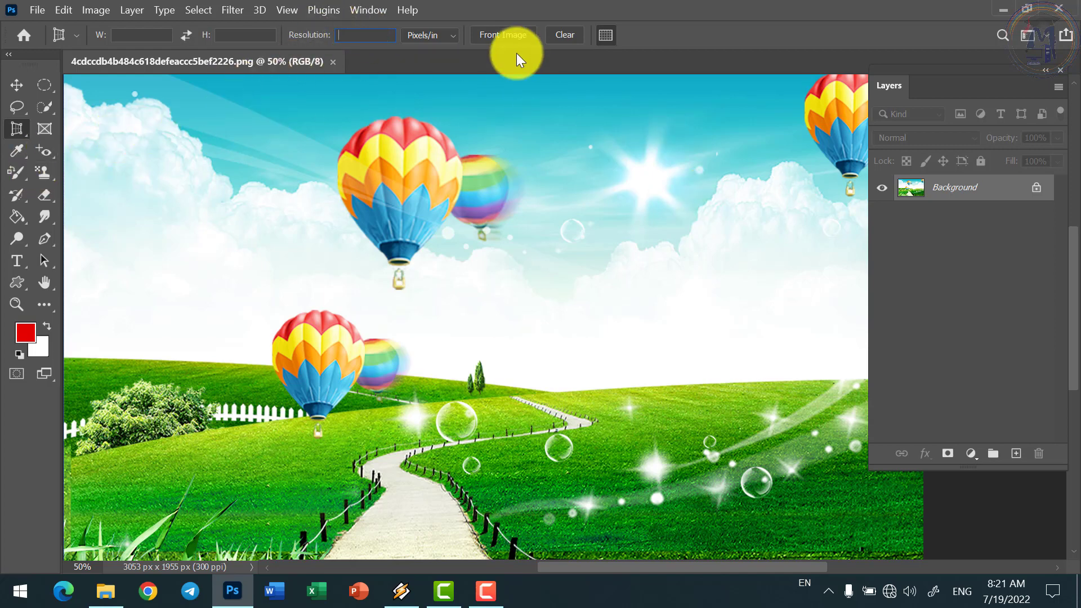
pyautogui.click(508, 31)
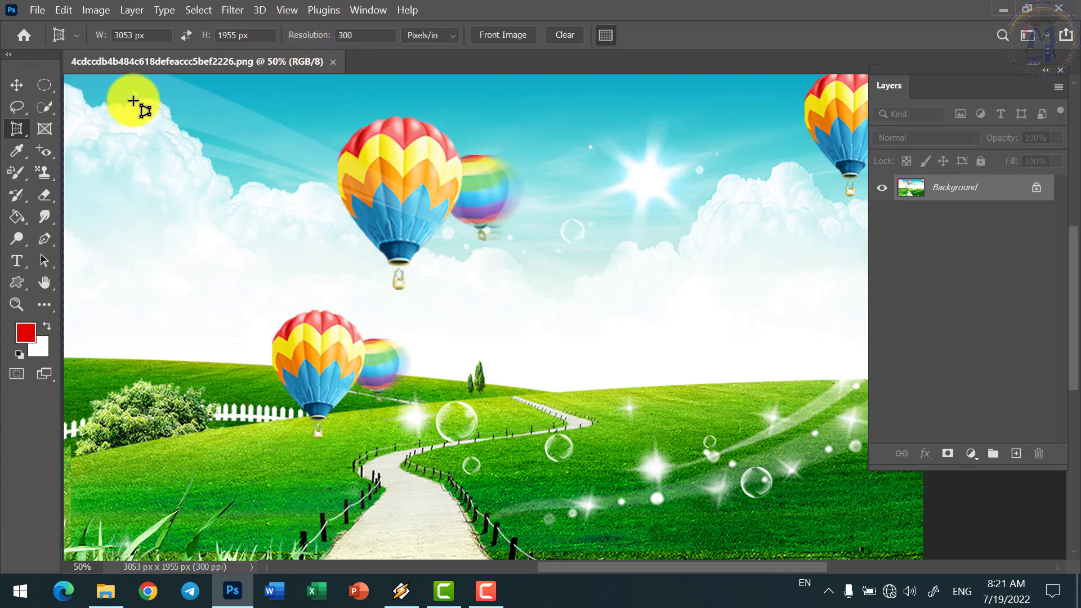
# Crop to the sky around the upper balloons and sun, undoing a first trial crop.
pyautogui.moveTo(133, 101)
pyautogui.mouseDown()
pyautogui.moveTo(574, 452)
pyautogui.moveTo(570, 464)
pyautogui.mouseUp()
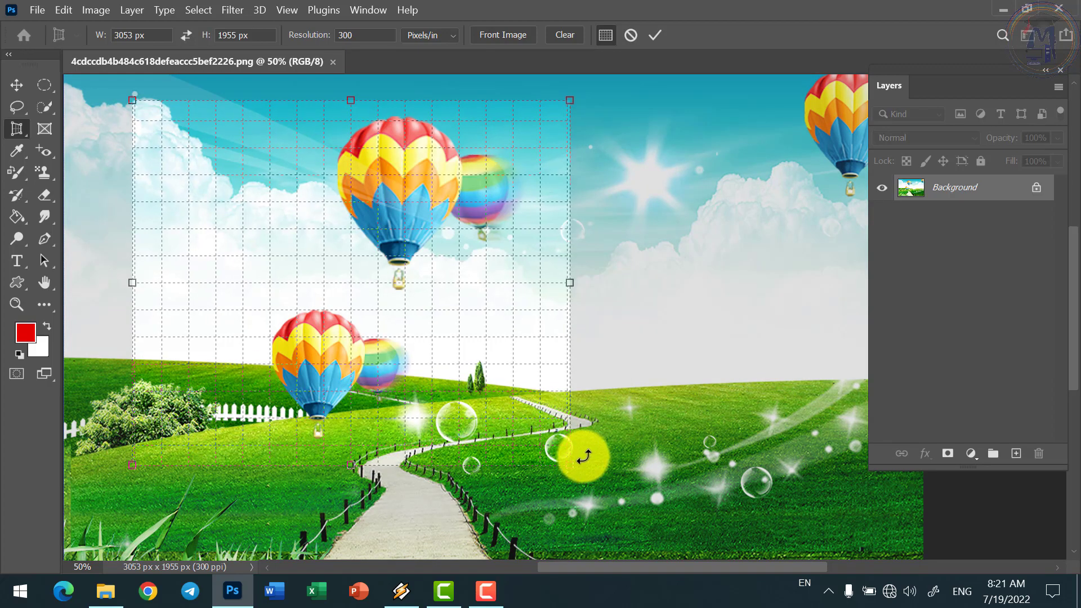
pyautogui.press('Return')
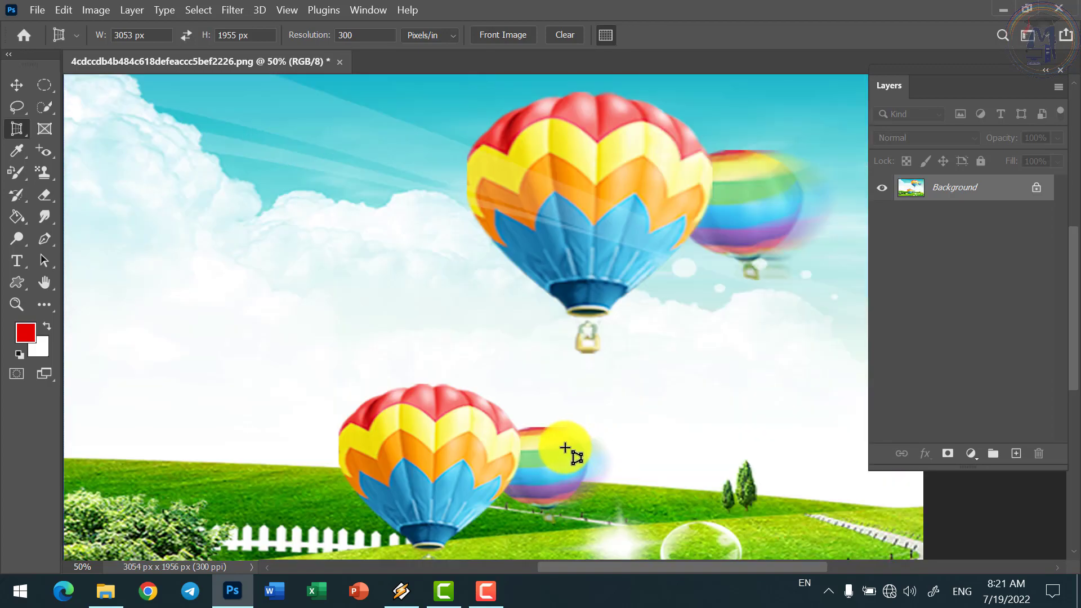
pyautogui.hotkey('ctrl', 'z')
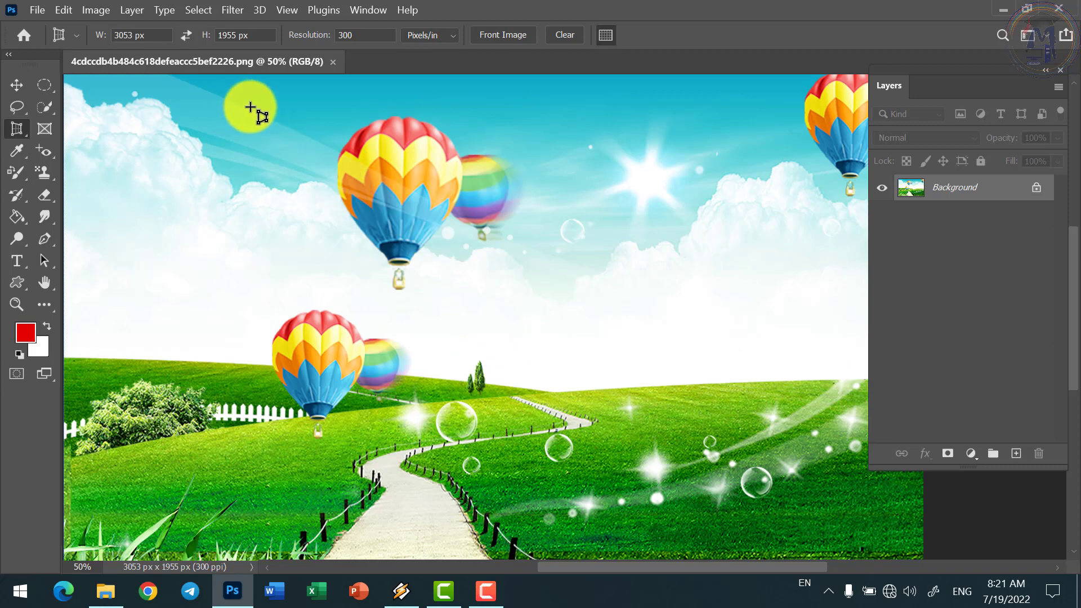
pyautogui.moveTo(273, 95)
pyautogui.mouseDown()
pyautogui.moveTo(596, 296)
pyautogui.moveTo(666, 299)
pyautogui.mouseUp()
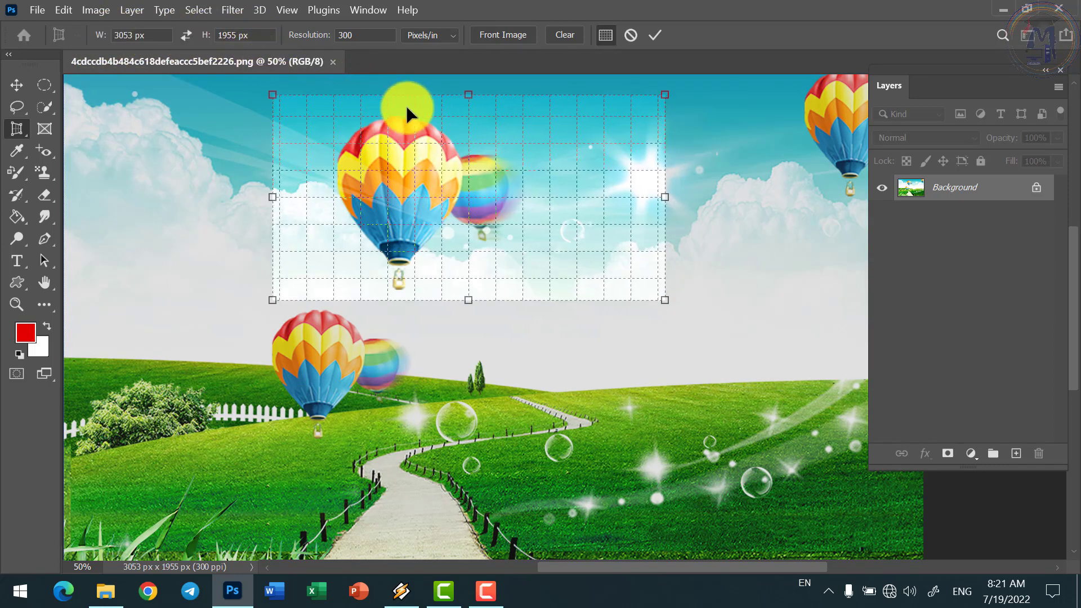
pyautogui.doubleClick(412, 116)
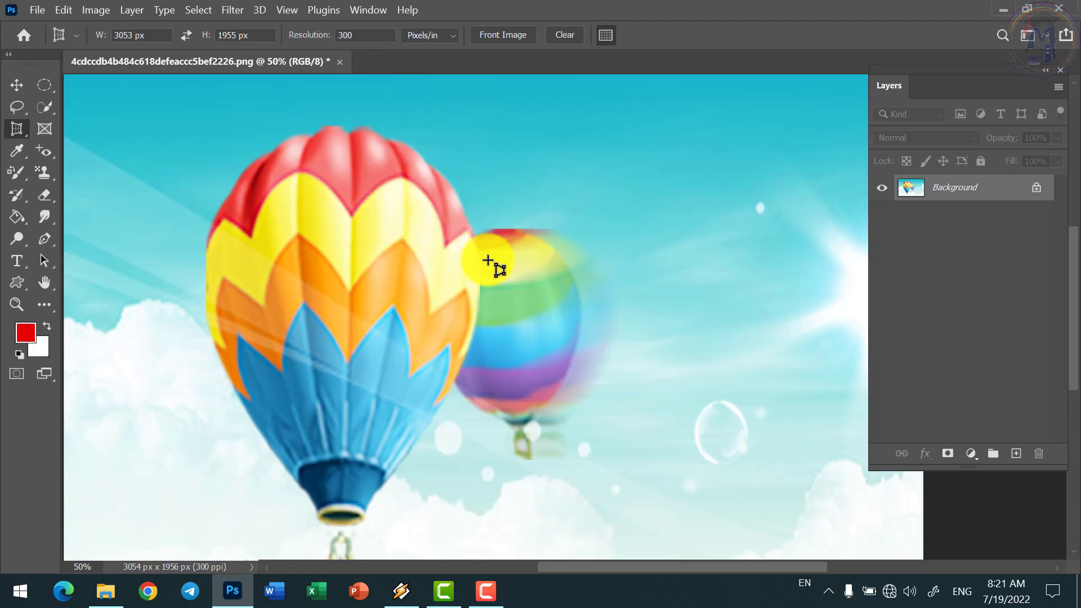
# Zoom out and place trial Perspective Crop corners on the landscape.
pyautogui.hotkey('ctrl', '-')
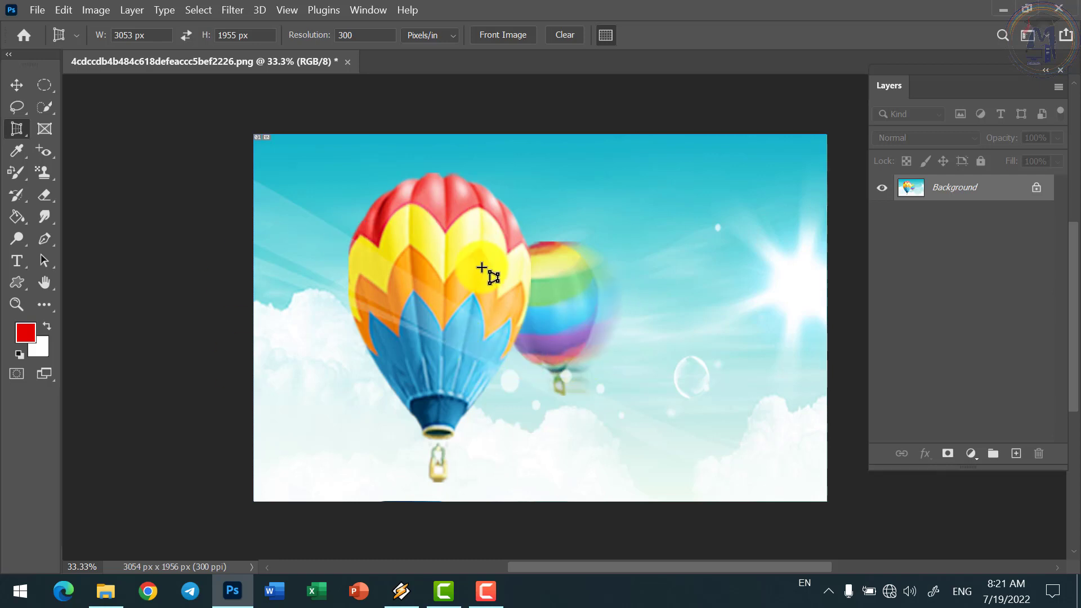
pyautogui.press('Tab')
pyautogui.press('Tab')
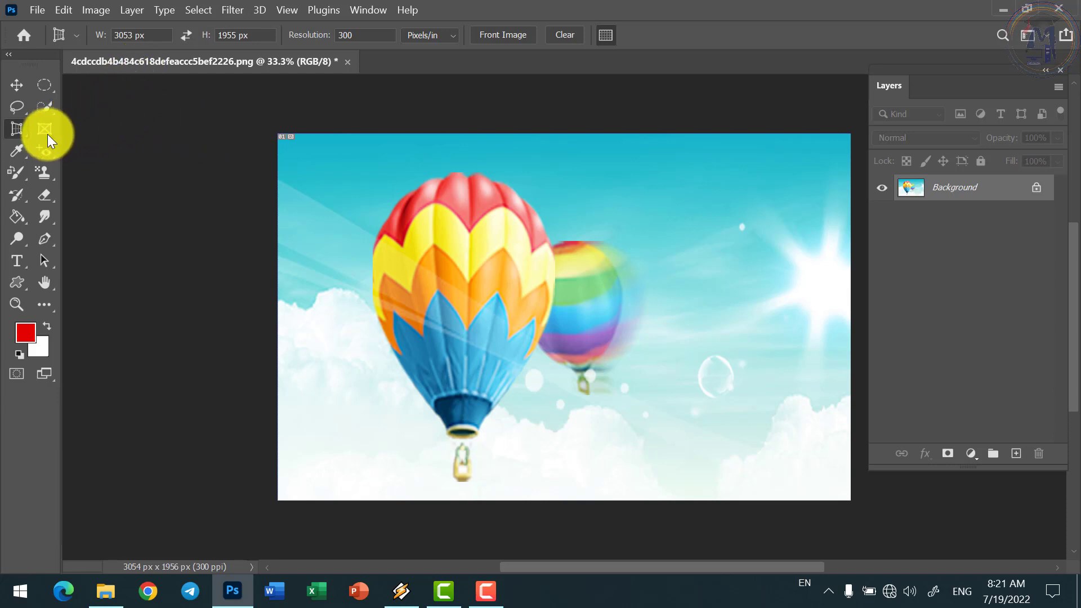
pyautogui.rightClick(13, 132)
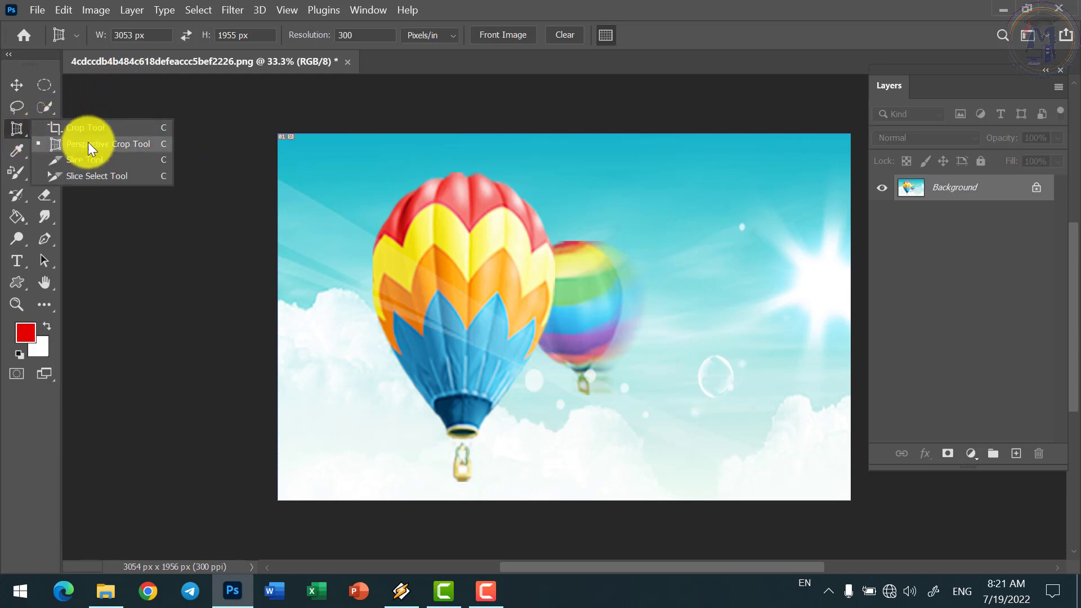
pyautogui.click(630, 215)
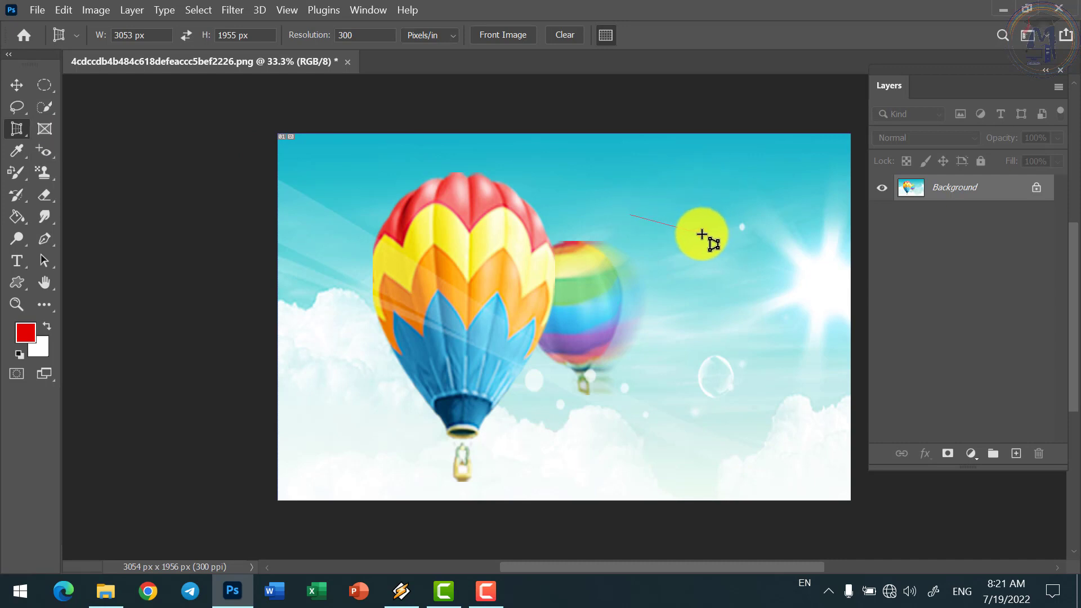
pyautogui.click(679, 232)
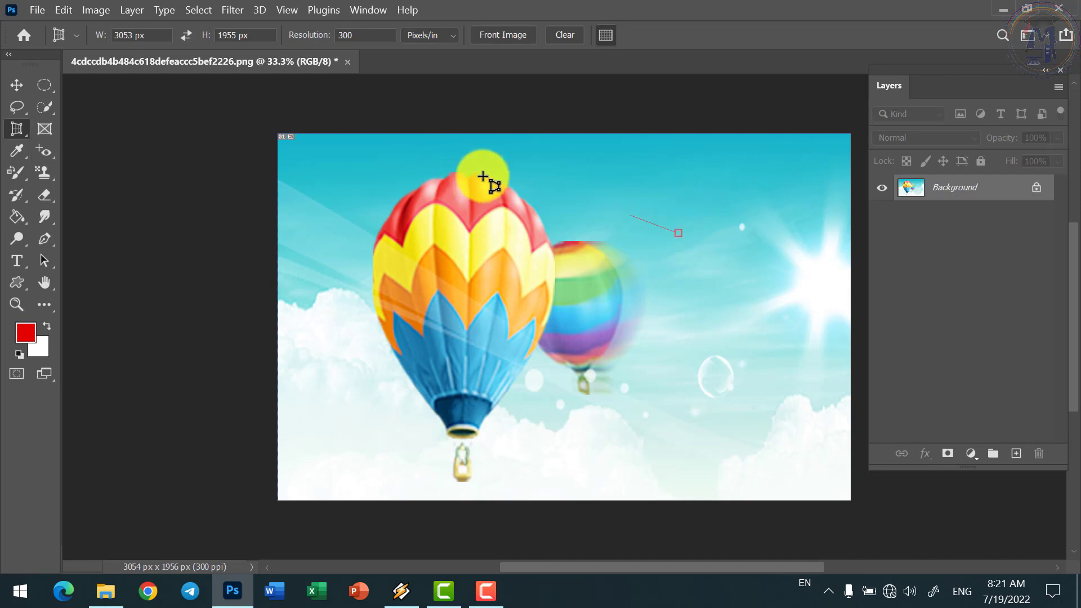
pyautogui.click(506, 185)
# Clear the stray crop points and undo the crop to restore the full 3053 × 1955 landscape.
pyautogui.click(23, 114)
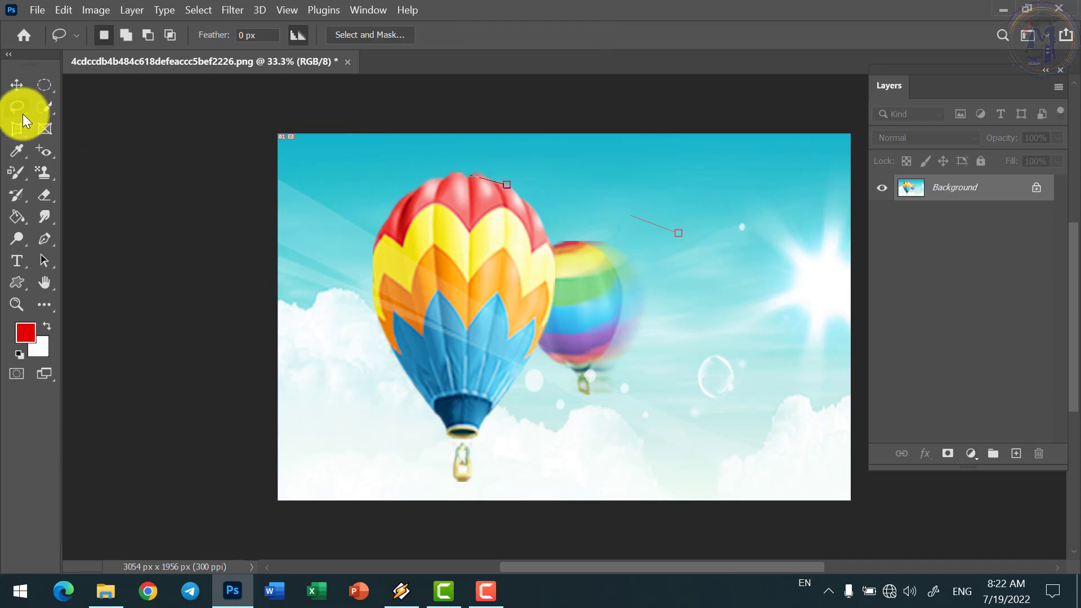
pyautogui.click(552, 189)
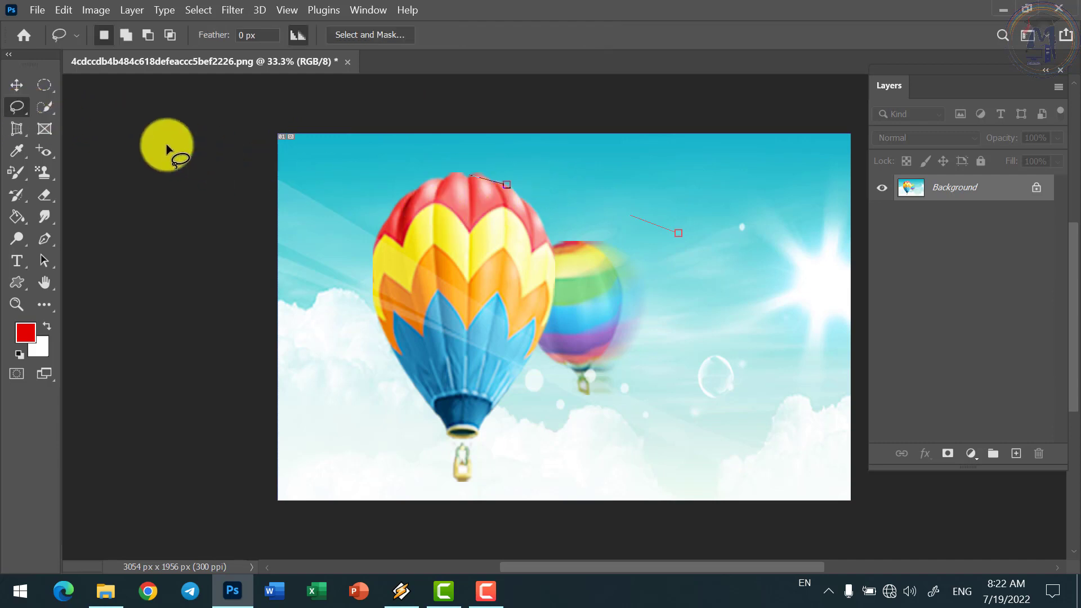
pyautogui.click(17, 129)
pyautogui.click(78, 144)
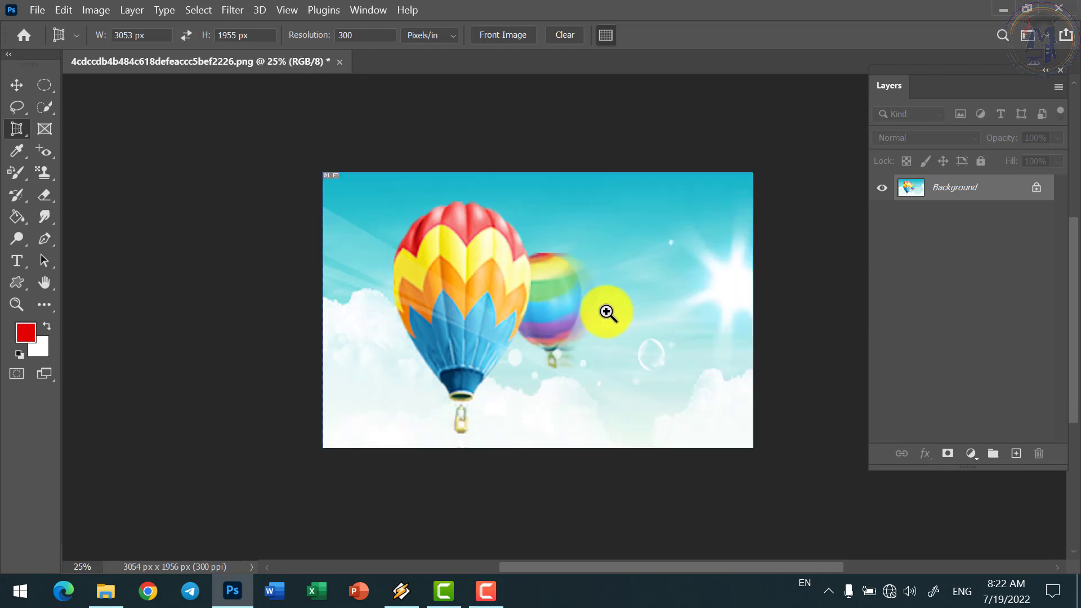
pyautogui.hotkey('ctrl', 'z')
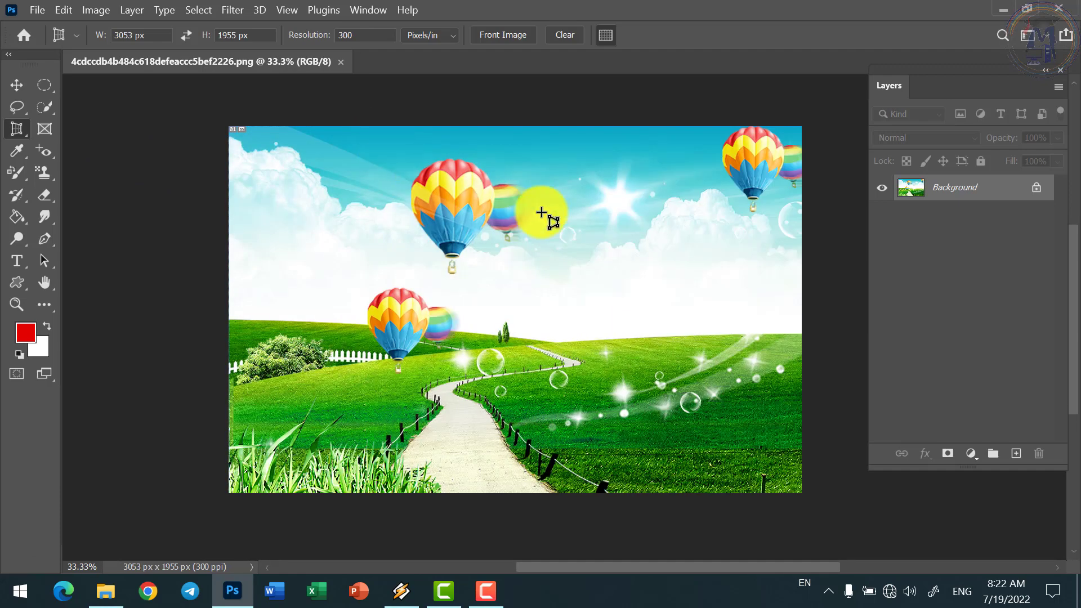
pyautogui.click(622, 230)
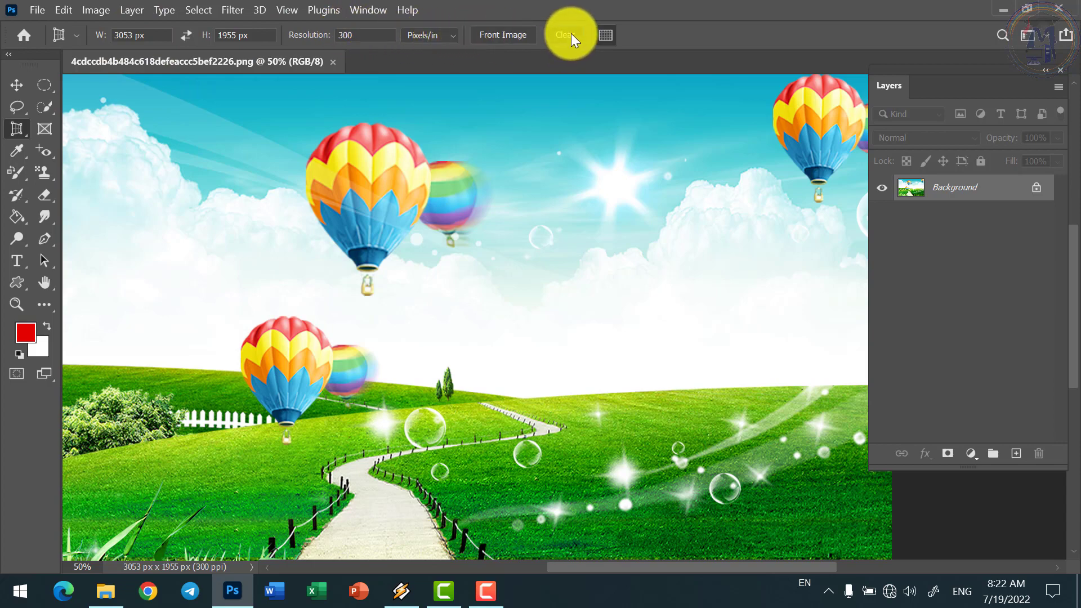
pyautogui.click(235, 115)
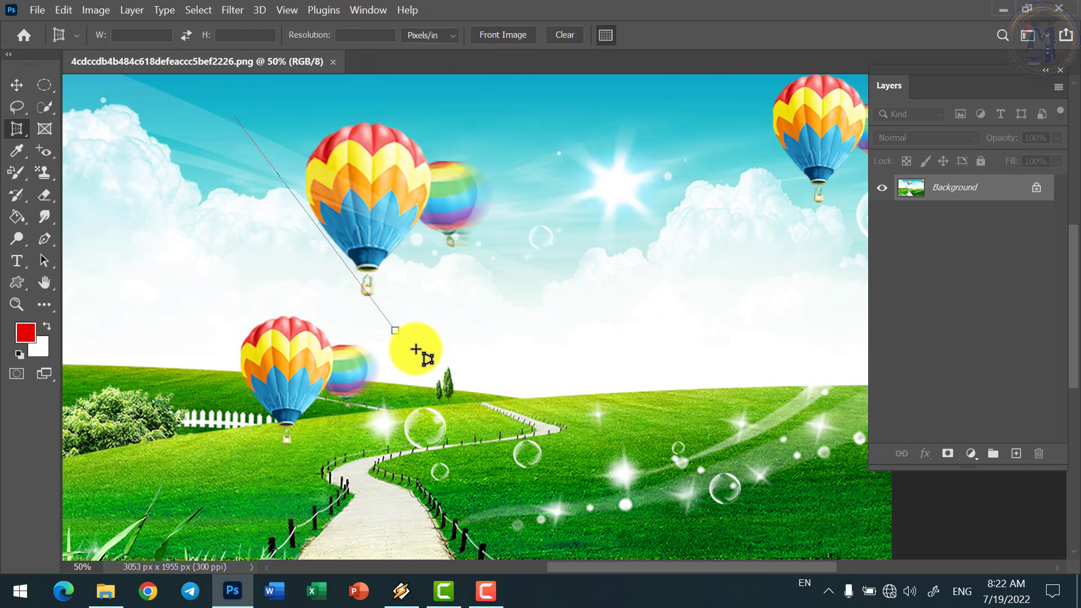
pyautogui.click(448, 376)
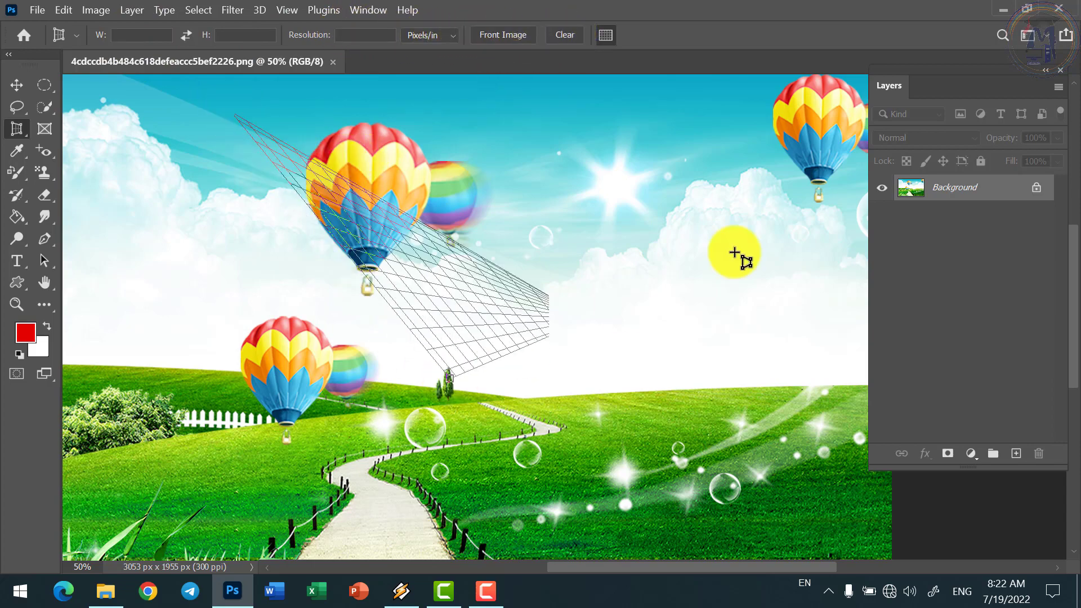
pyautogui.click(807, 374)
pyautogui.click(693, 165)
pyautogui.moveTo(694, 165); pyautogui.dragTo(533, 111)
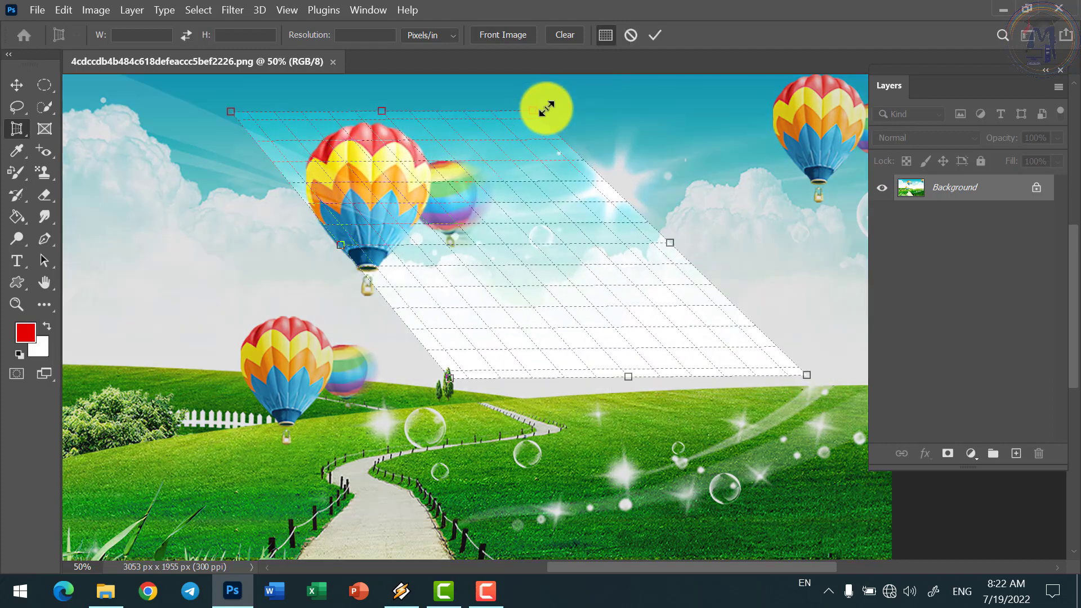
pyautogui.press('Return')
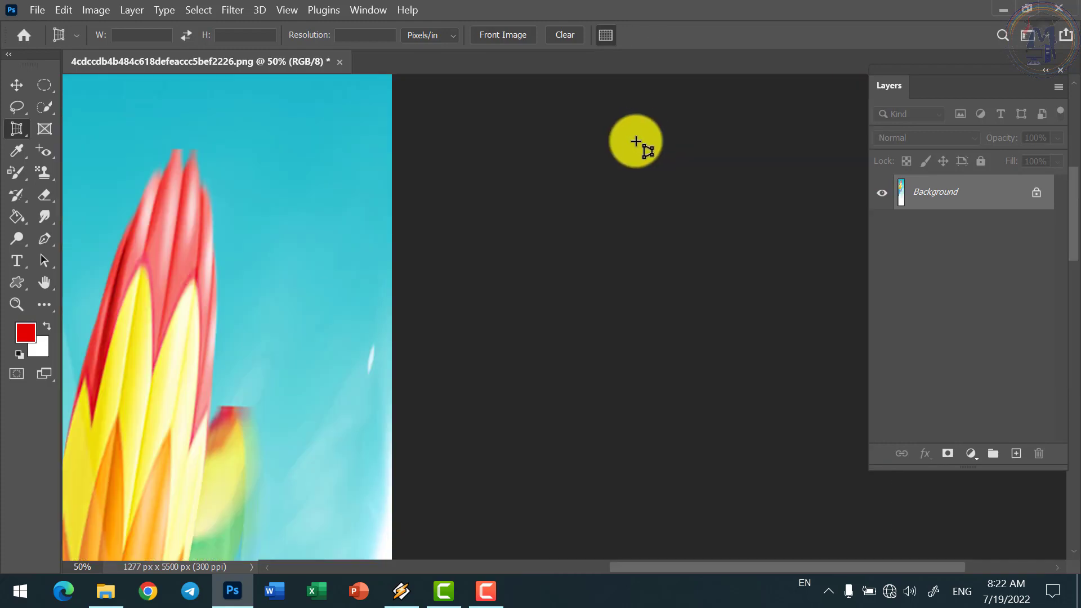
pyautogui.press('Tab')
pyautogui.press('z')
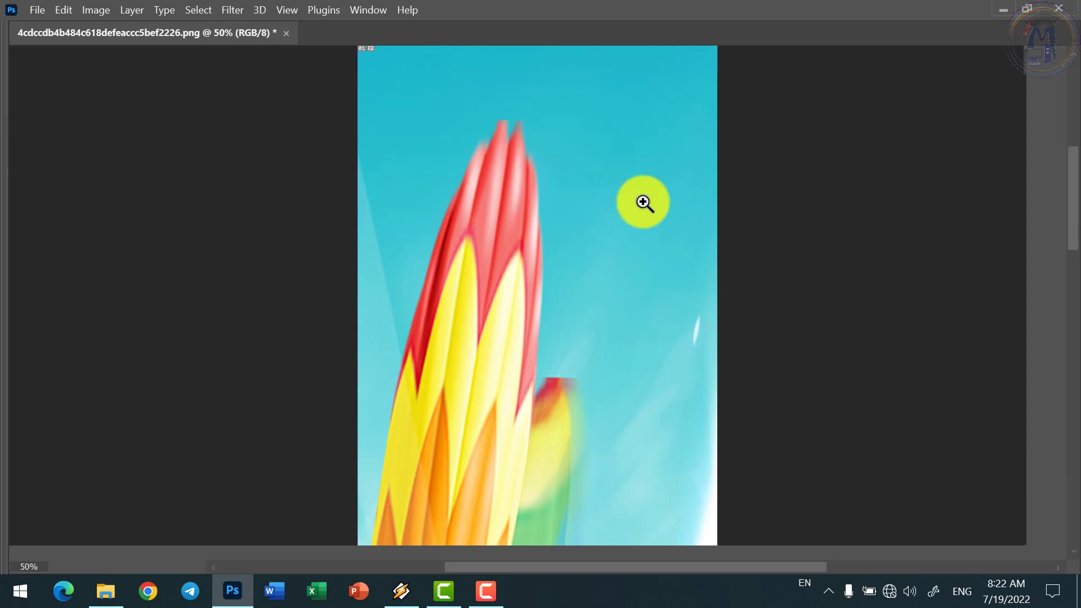
pyautogui.keyDown('alt'); pyautogui.click(642, 207); pyautogui.keyUp('alt')
pyautogui.keyDown('alt'); pyautogui.click(671, 451); pyautogui.keyUp('alt')
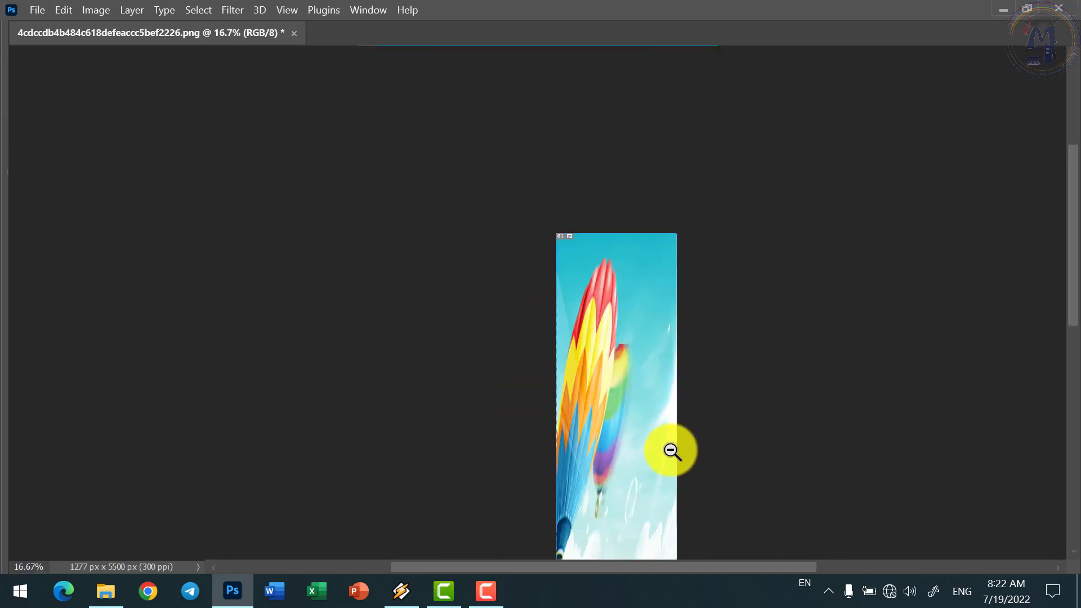
pyautogui.click(673, 513)
pyautogui.keyDown('alt'); pyautogui.click(666, 513); pyautogui.keyUp('alt')
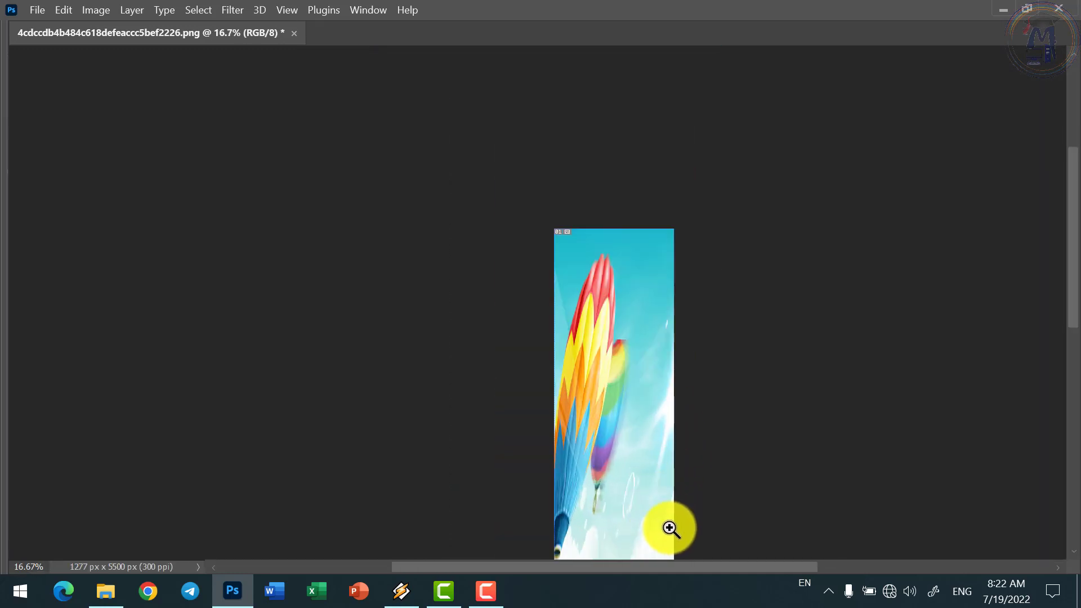
pyautogui.press('c')
pyautogui.press('Tab')
pyautogui.hotkey('ctrl', 'z')
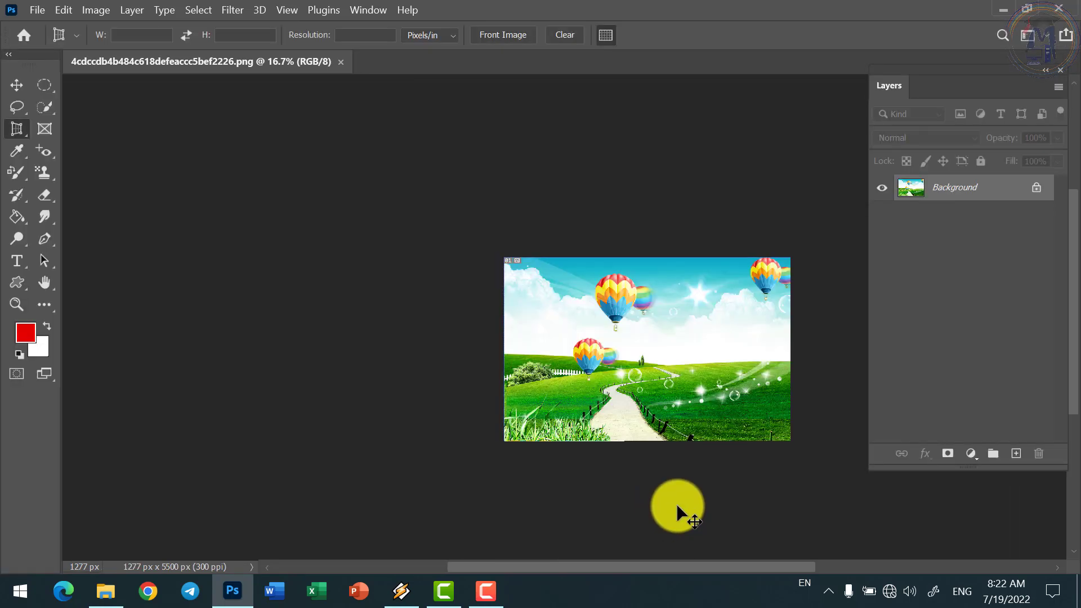
pyautogui.click(719, 393)
pyautogui.click(719, 393)
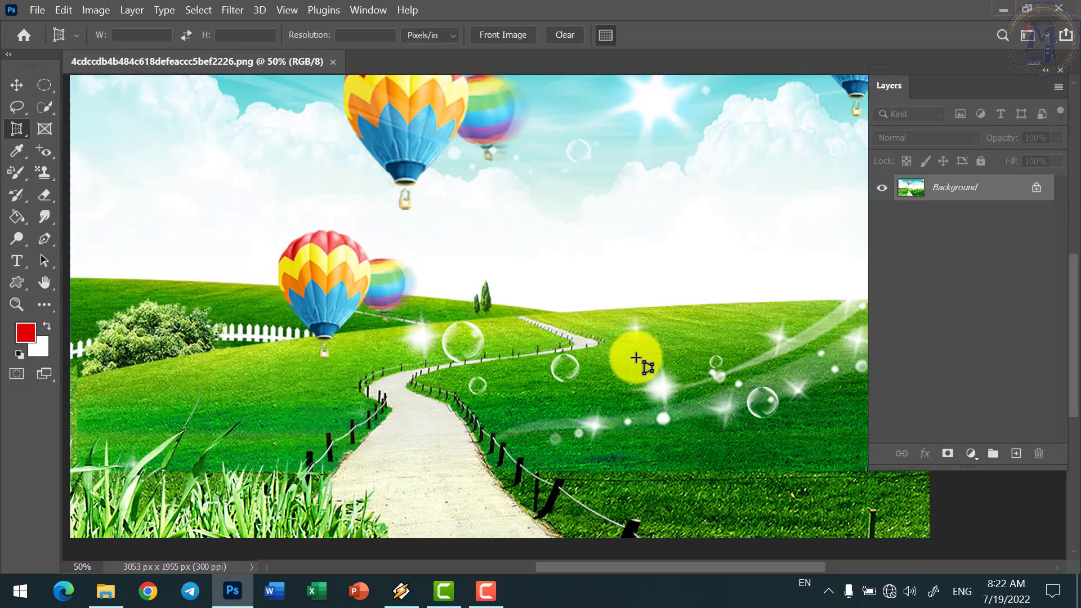
# Check the Slice Tool in the crop tool group and browse the File export commands.
pyautogui.rightClick(22, 126)
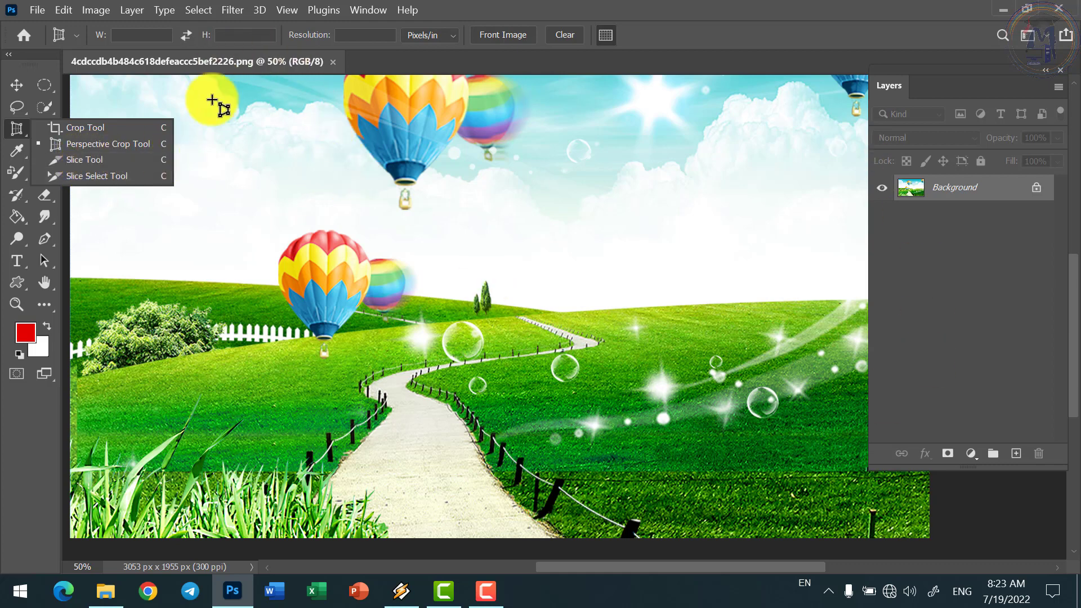
pyautogui.click(38, 13)
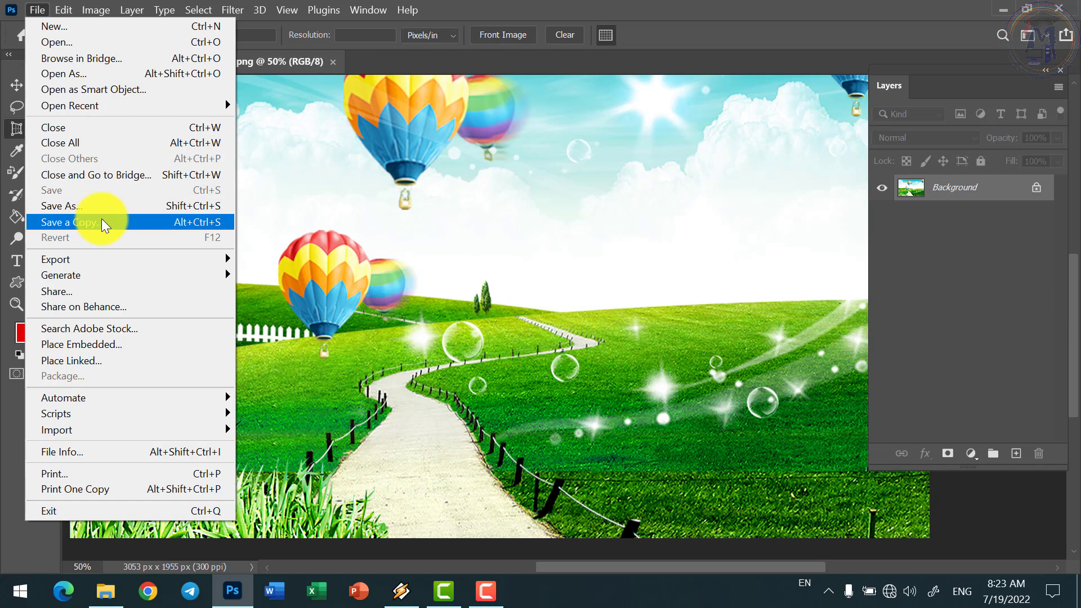
pyautogui.moveTo(55, 259)
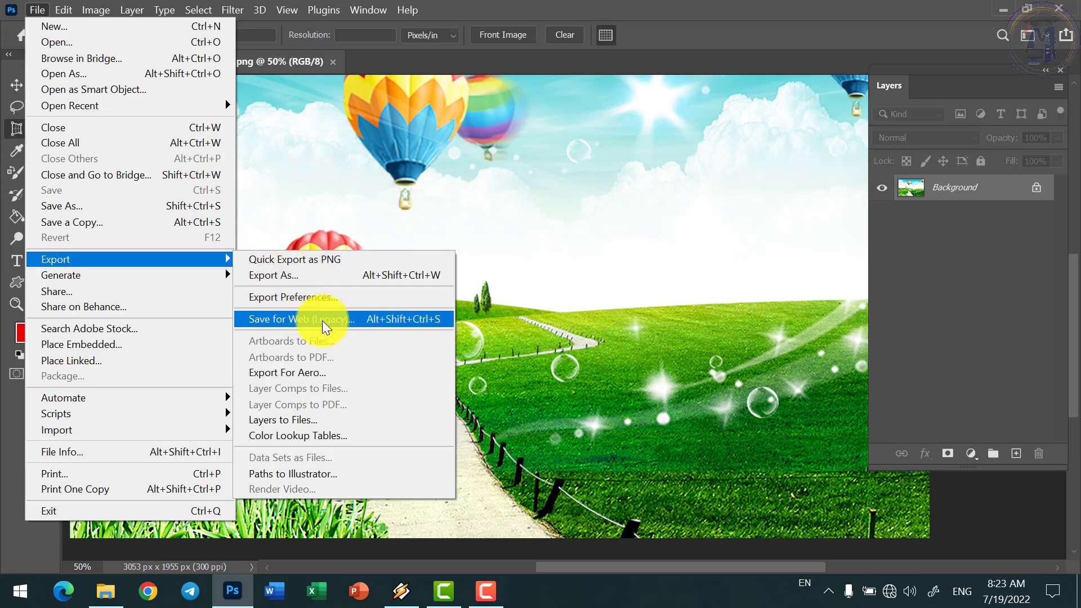
# Preview the image in Save for Web (Legacy) as GIF, about 2.3 MB, then cancel.
pyautogui.click(342, 320)
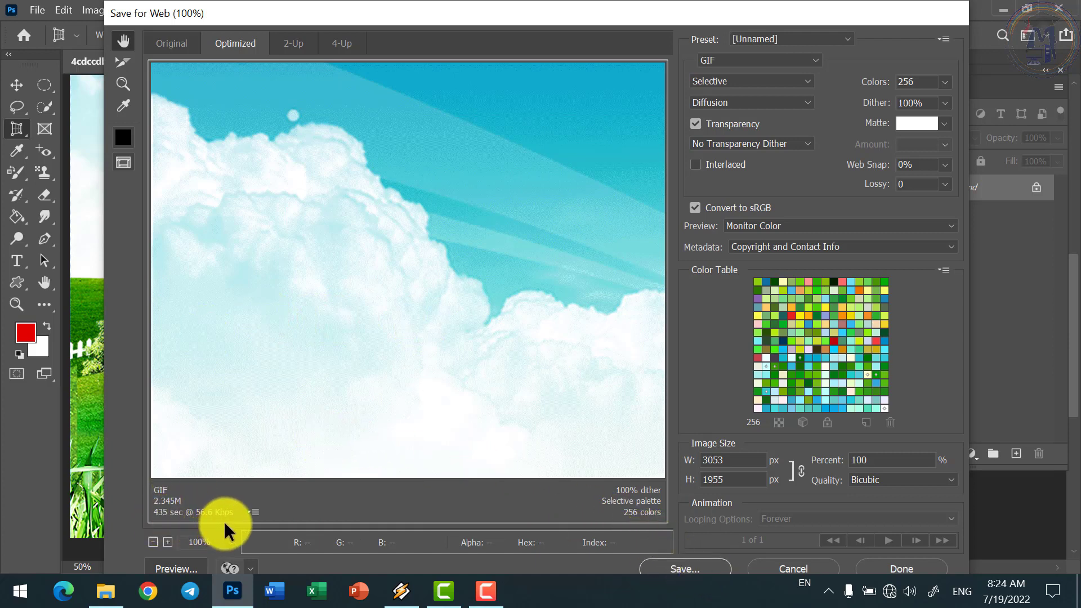
pyautogui.click(792, 567)
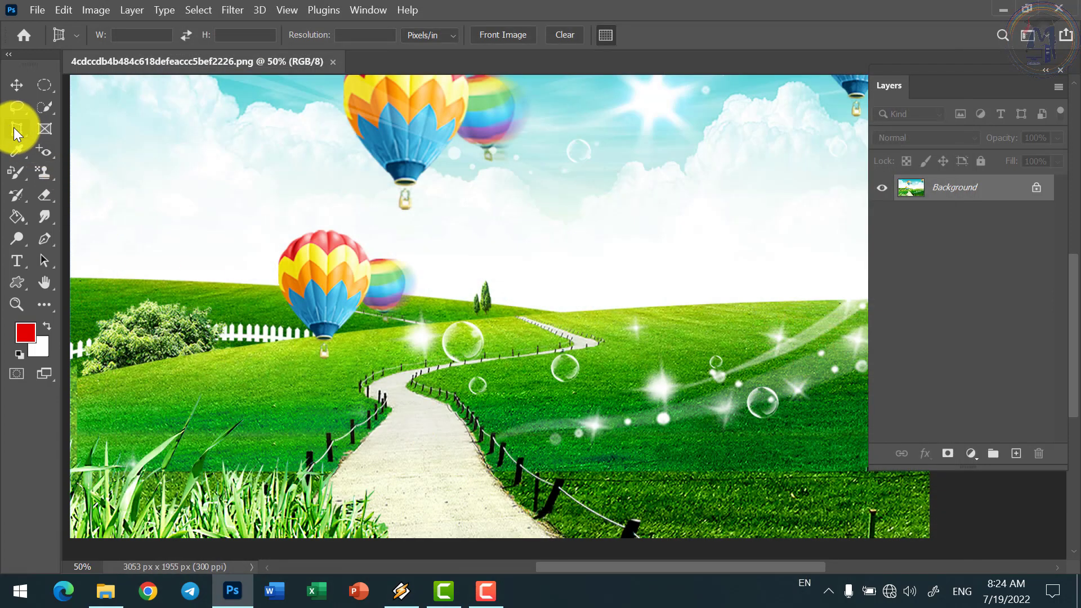
# With the Slice tool, cut slices along the image's top, left, bottom and right areas.
pyautogui.rightClick(14, 128)
pyautogui.click(58, 160)
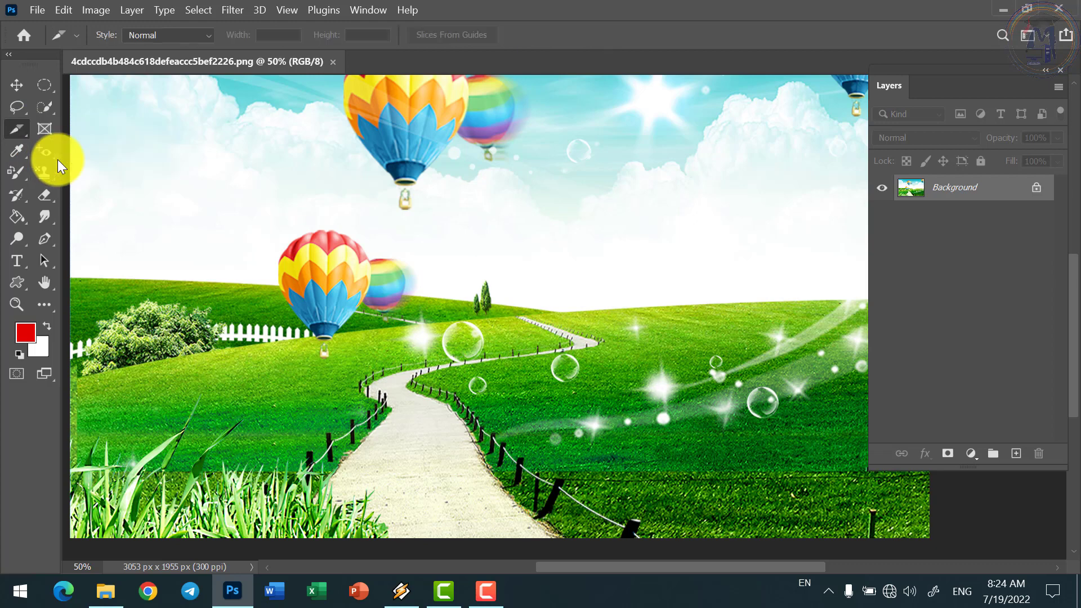
pyautogui.scroll(3, 338, 333)
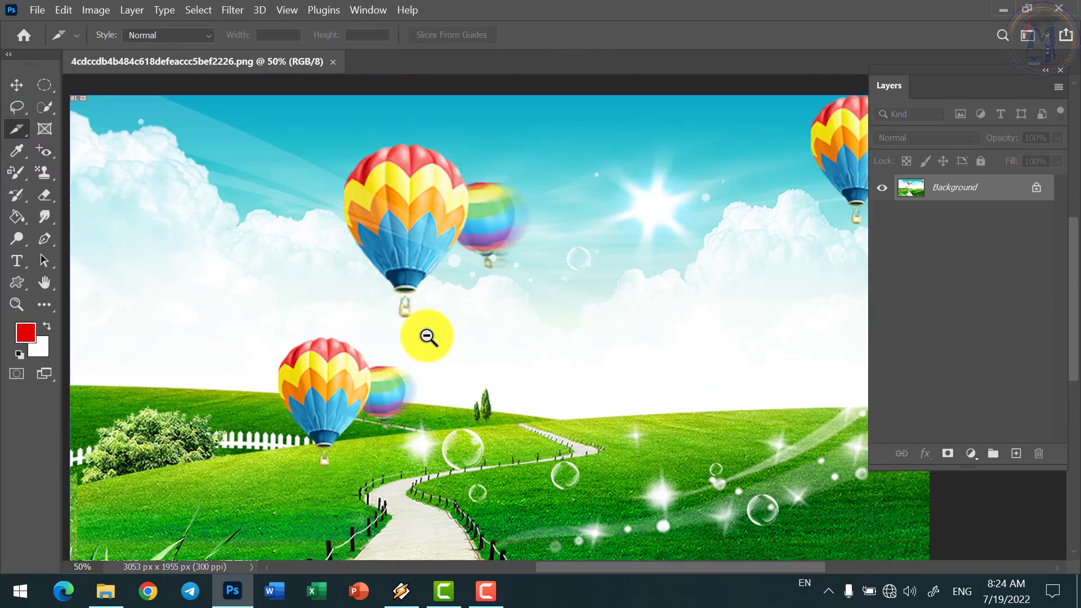
pyautogui.scroll(-1, 428, 340)
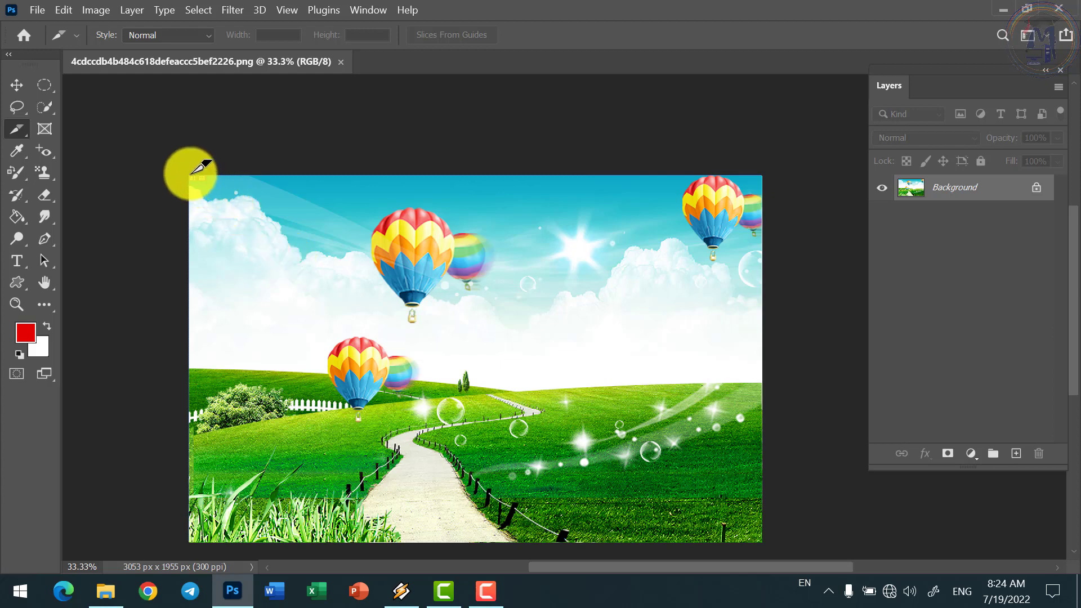
pyautogui.moveTo(192, 172)
pyautogui.mouseDown()
pyautogui.moveTo(386, 213)
pyautogui.moveTo(770, 224)
pyautogui.mouseUp()
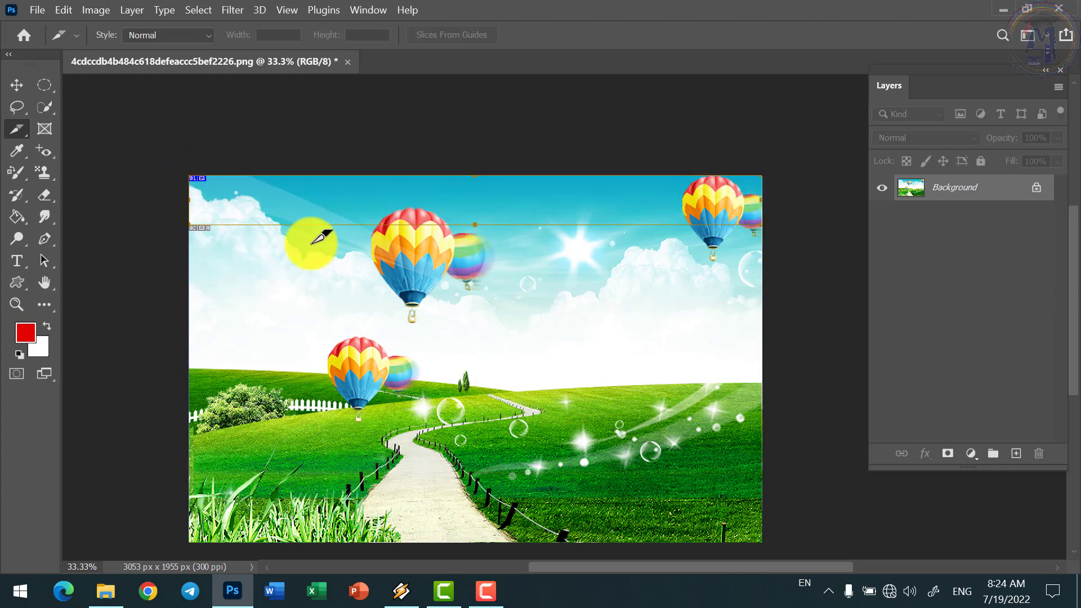
pyautogui.moveTo(190, 224)
pyautogui.mouseDown()
pyautogui.moveTo(217, 254)
pyautogui.moveTo(762, 249)
pyautogui.mouseUp()
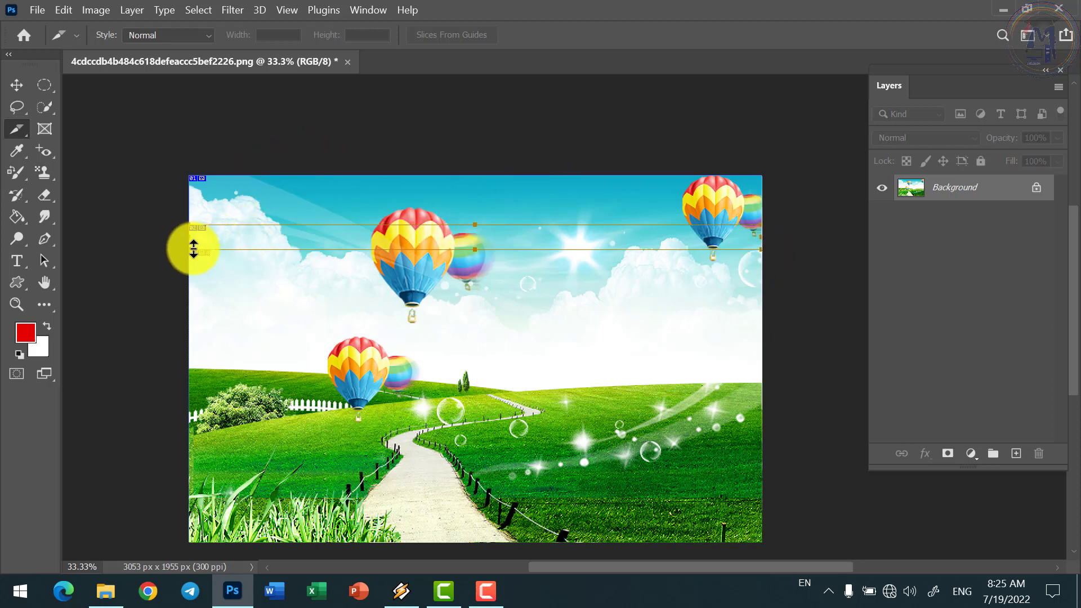
pyautogui.moveTo(191, 251); pyautogui.dragTo(316, 540)
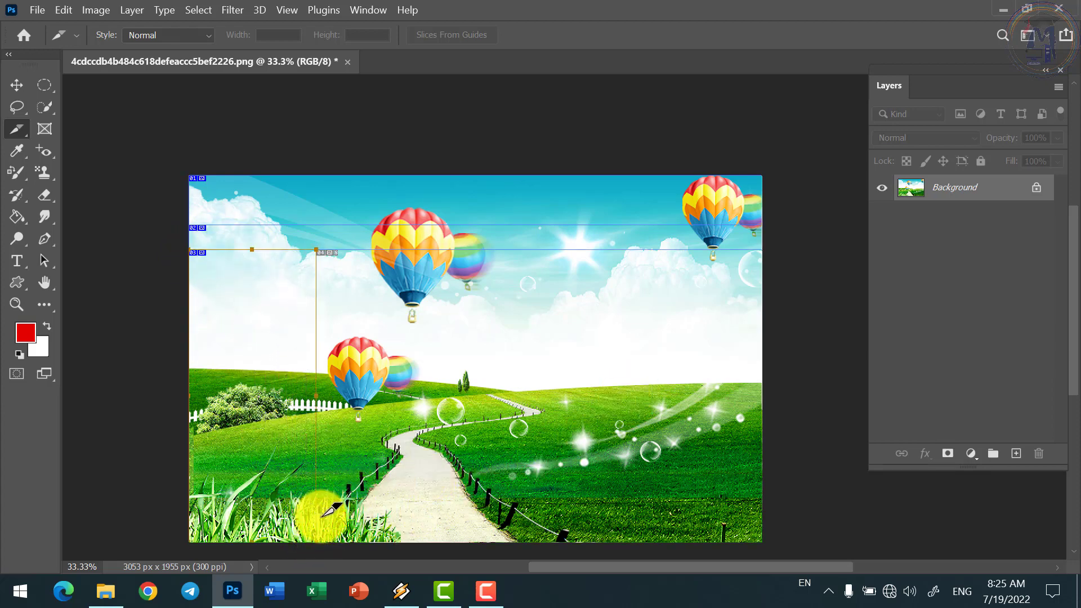
pyautogui.moveTo(322, 517); pyautogui.dragTo(760, 539)
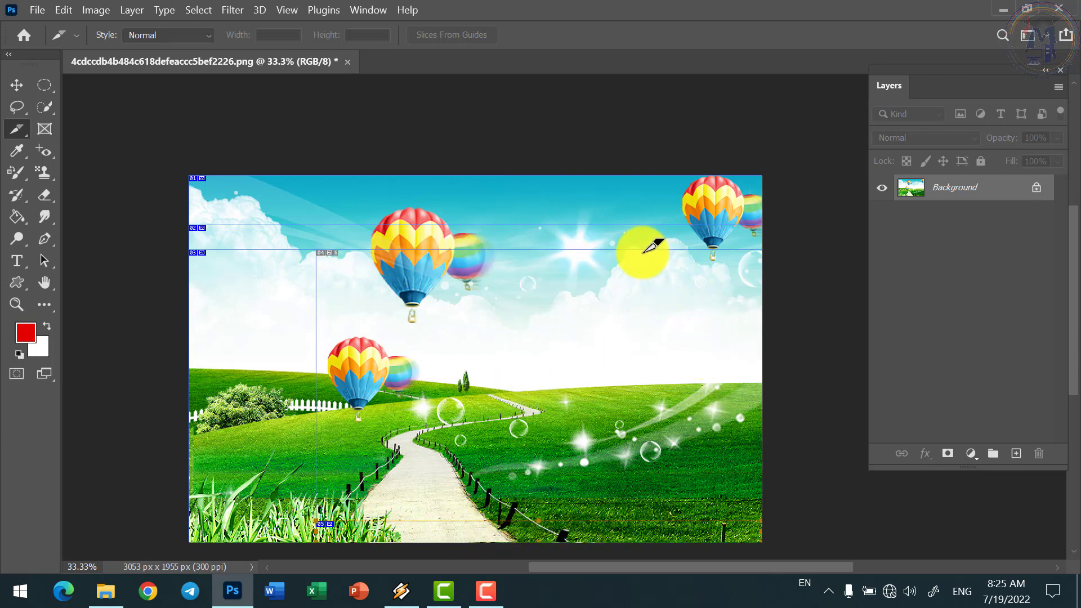
pyautogui.moveTo(642, 250); pyautogui.dragTo(759, 520)
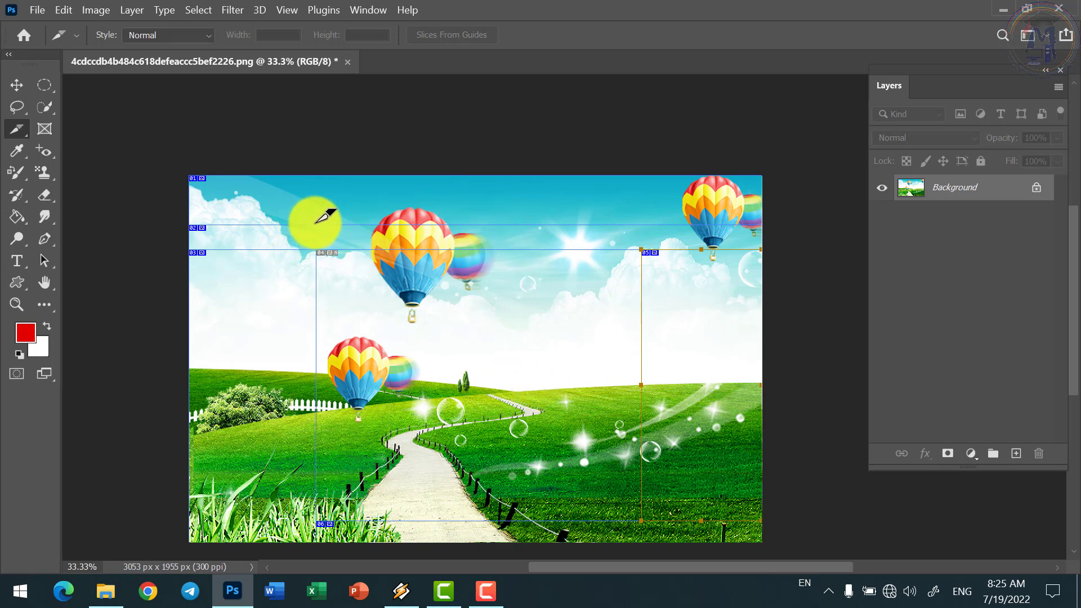
# Cut thin slices across the upper sky band, undoing one misplaced slice.
pyautogui.moveTo(315, 223); pyautogui.dragTo(316, 249)
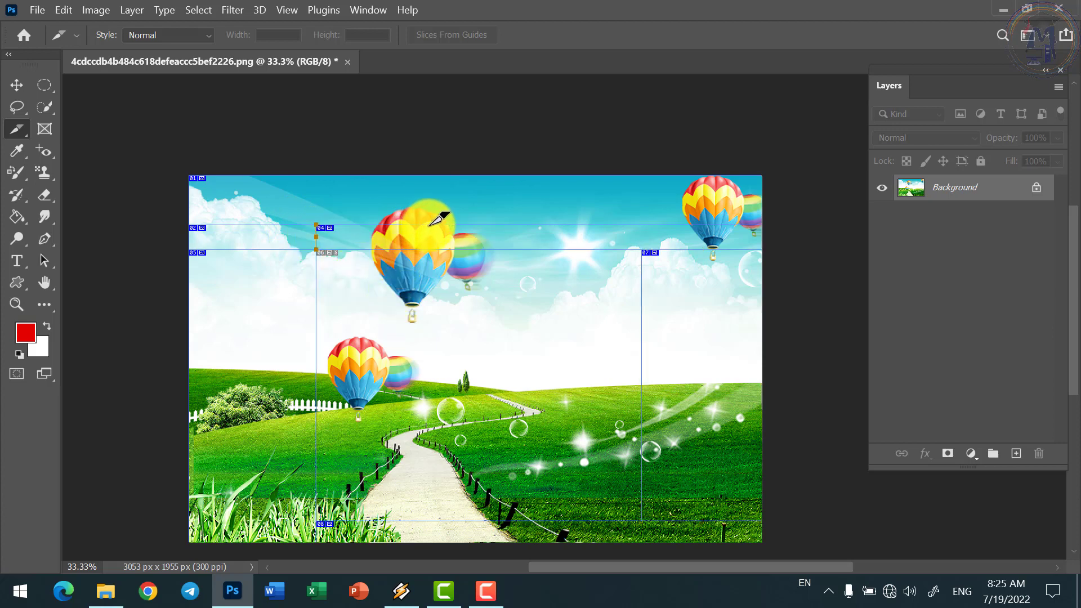
pyautogui.moveTo(428, 226); pyautogui.dragTo(428, 249)
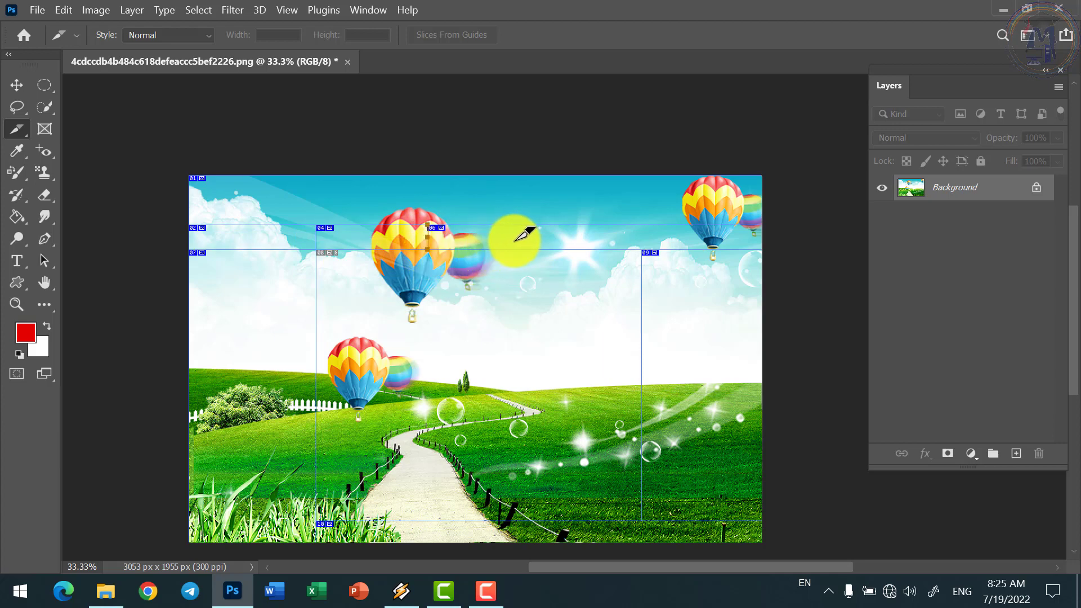
pyautogui.hotkey('ctrl', 'z')
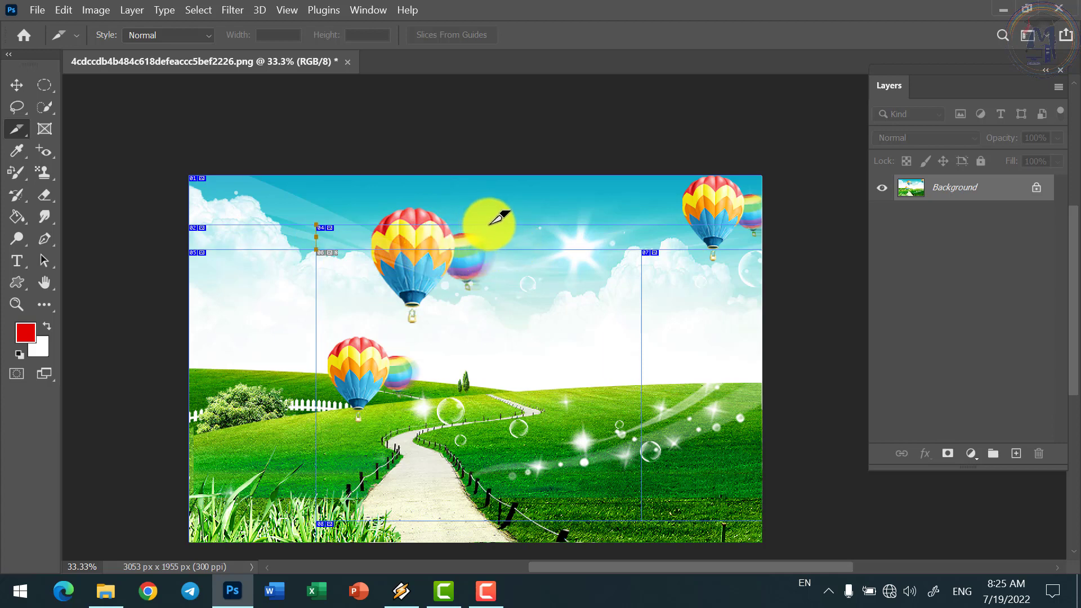
pyautogui.moveTo(642, 225); pyautogui.dragTo(642, 248)
pyautogui.moveTo(489, 220)
pyautogui.mouseDown()
pyautogui.moveTo(566, 246)
pyautogui.moveTo(453, 221)
pyautogui.moveTo(559, 249)
pyautogui.mouseUp()
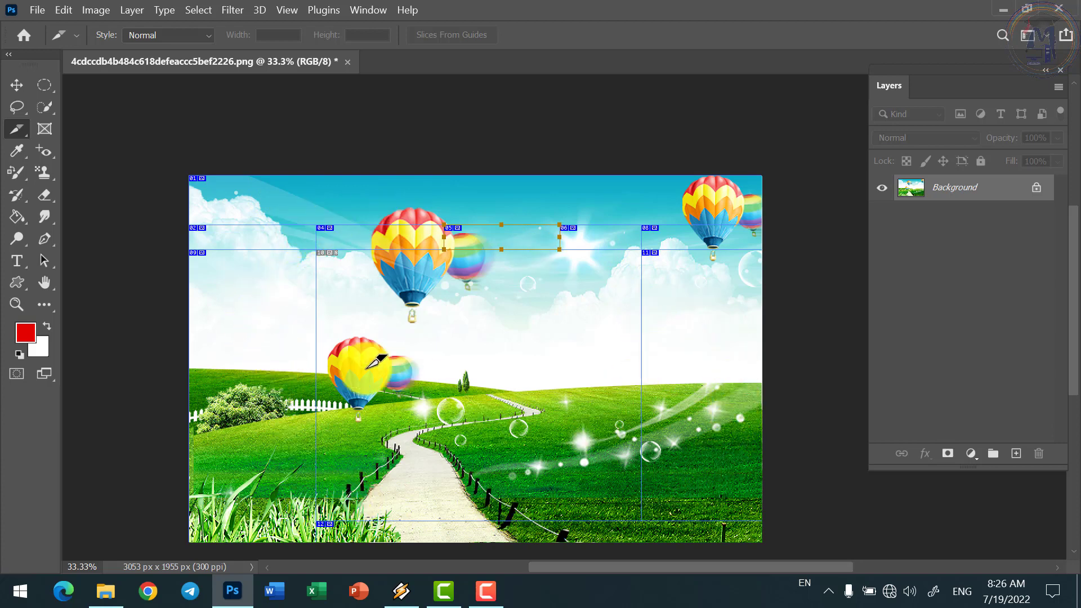
# Open Save for Web (Legacy), keep GIF as the format, and bring up the save-location dialog.
pyautogui.click(37, 11)
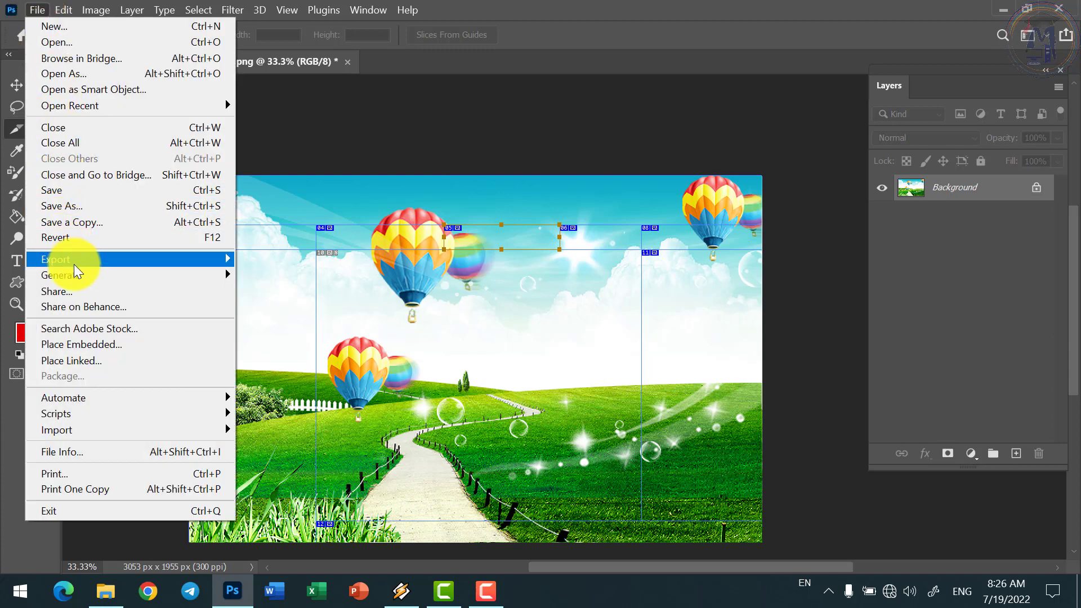
pyautogui.moveTo(56, 259)
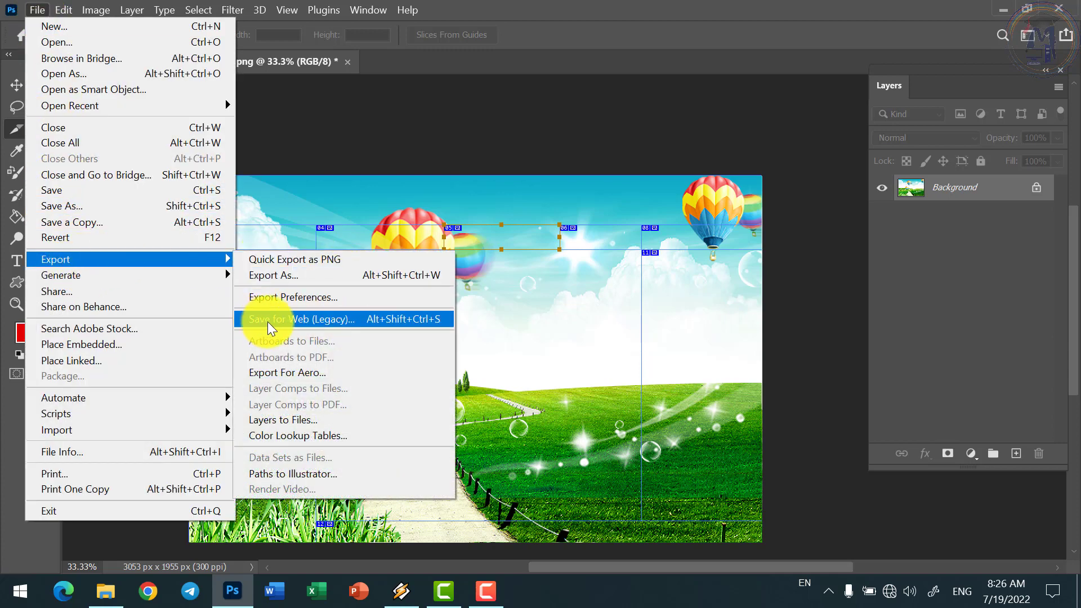
pyautogui.click(311, 319)
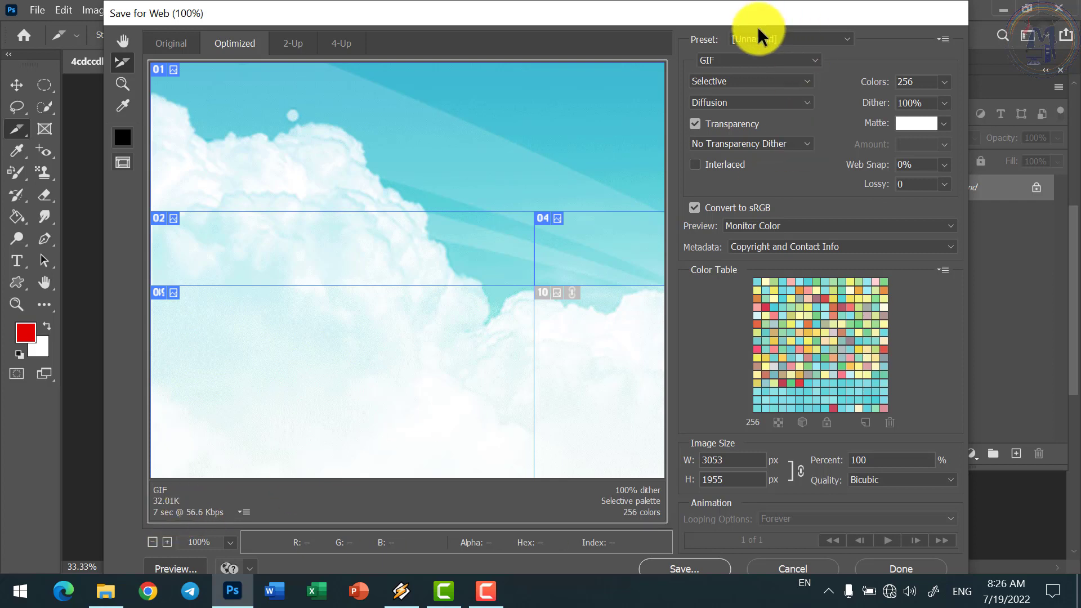
pyautogui.click(719, 60)
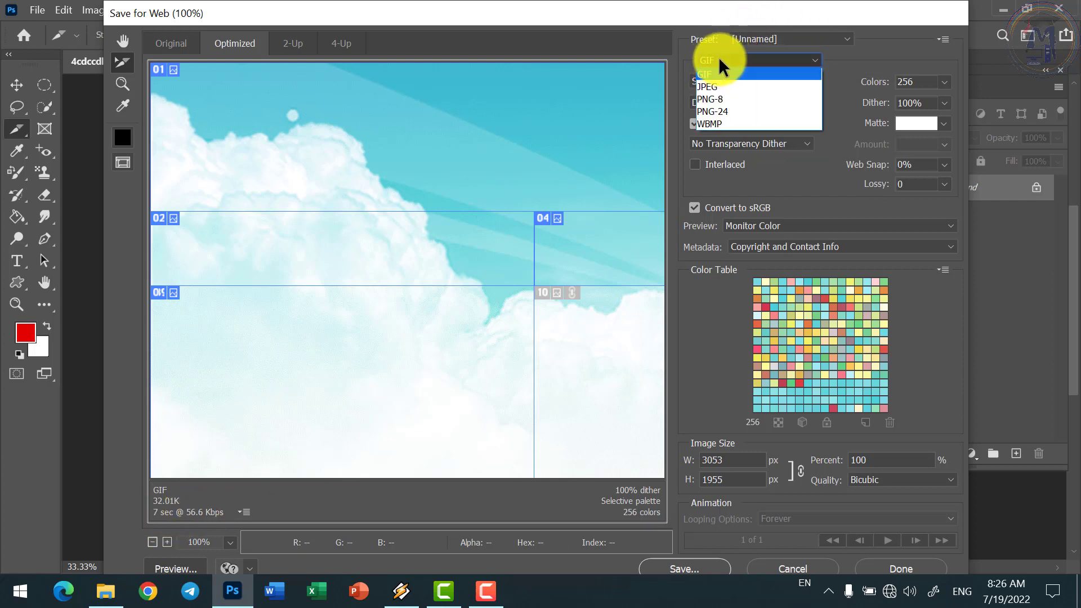
pyautogui.click(718, 57)
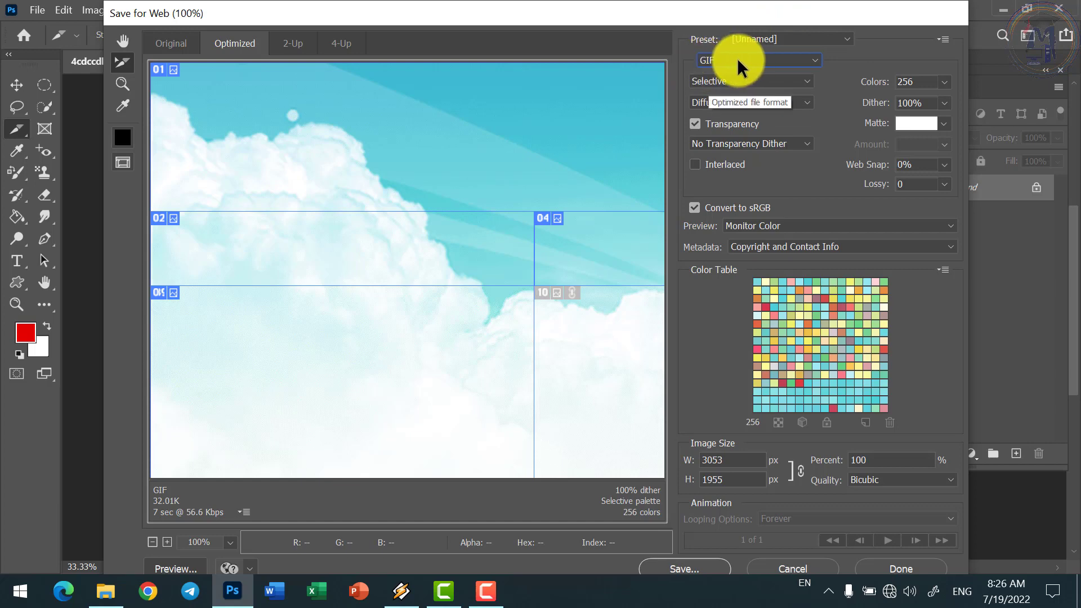
pyautogui.click(689, 567)
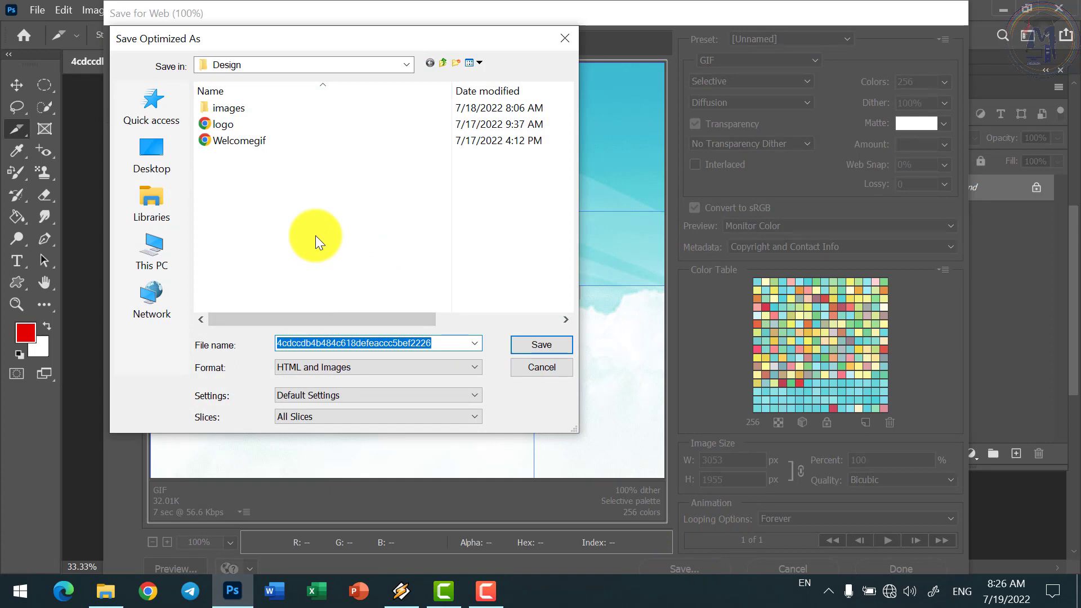
# Save the sliced export as 'webpage' into a new 'web' folder inside Design.
pyautogui.click(456, 62)
pyautogui.write('we')
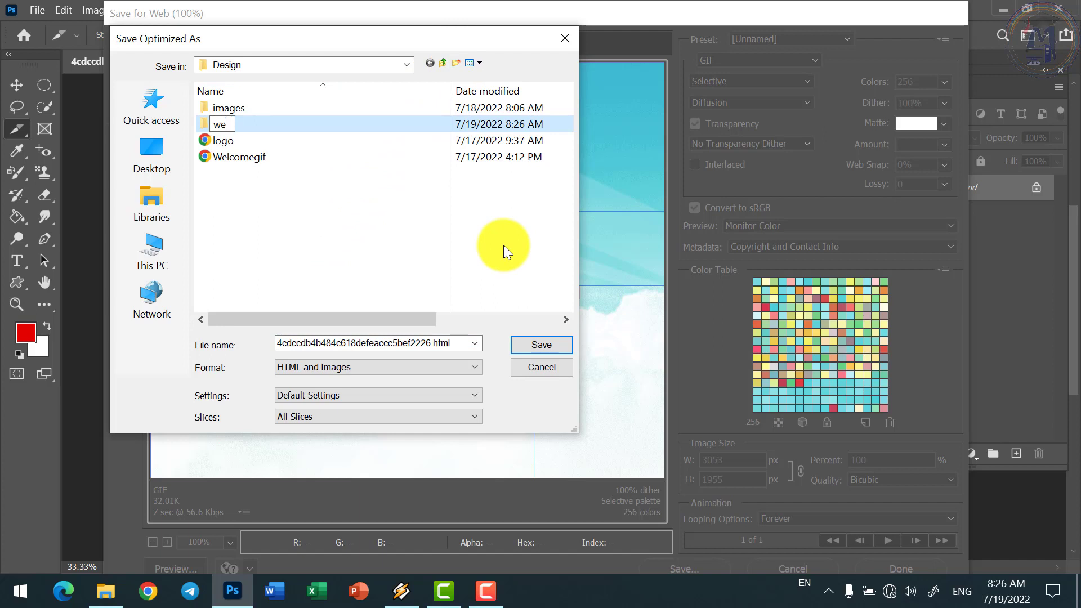
pyautogui.write('b')
pyautogui.press('Return')
pyautogui.press('Return')
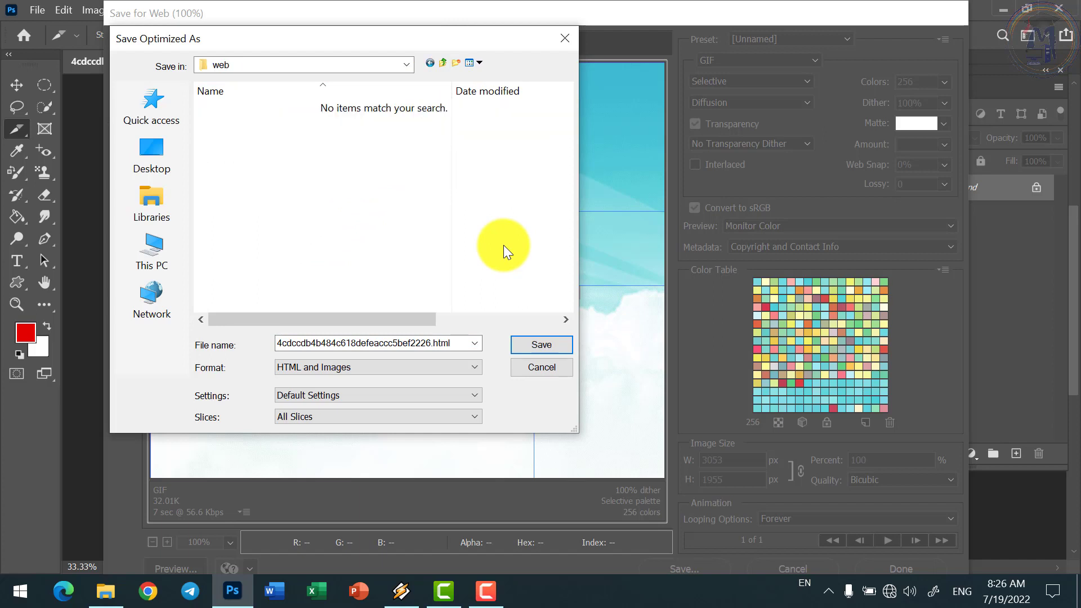
pyautogui.doubleClick(405, 347)
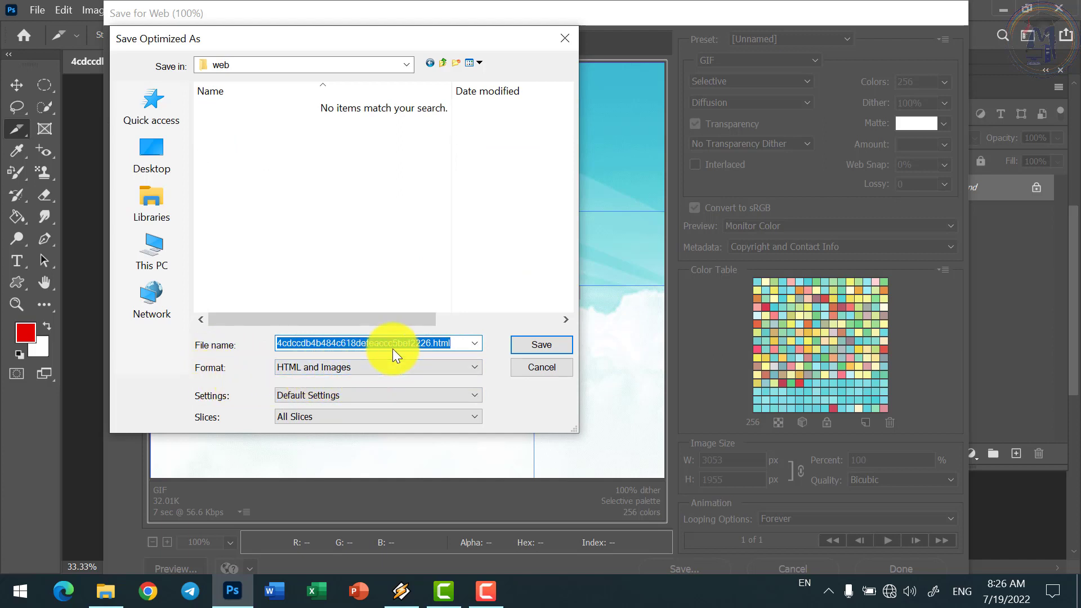
pyautogui.write('web')
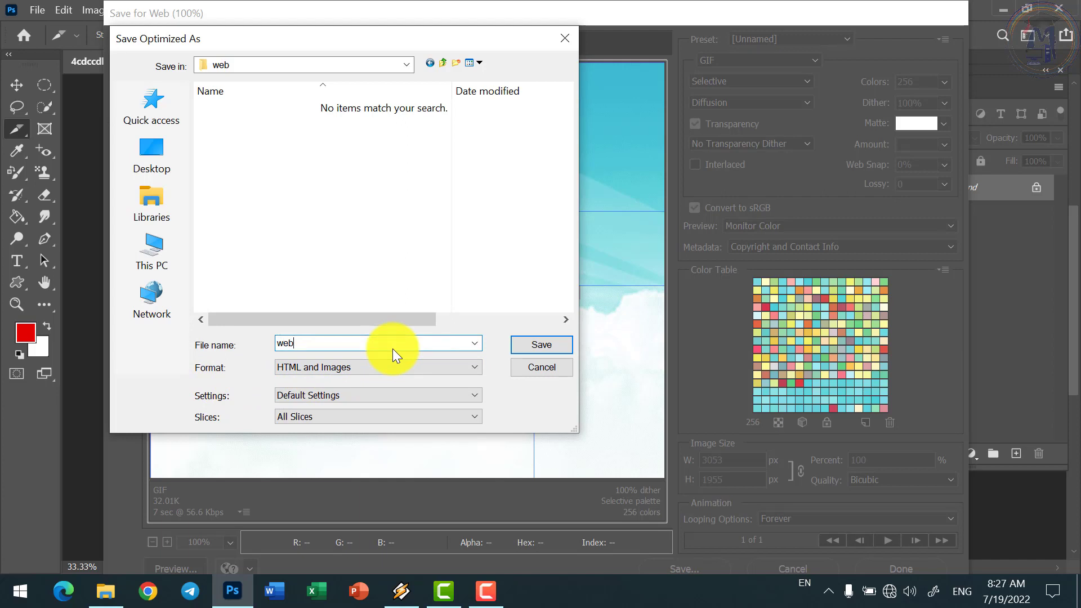
pyautogui.write('page')
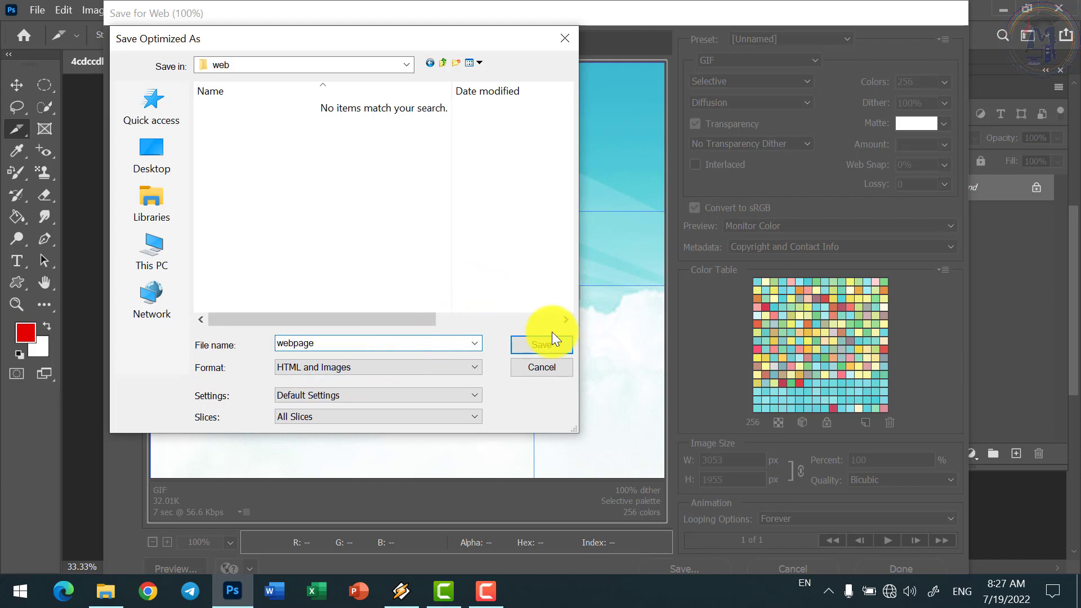
pyautogui.click(562, 350)
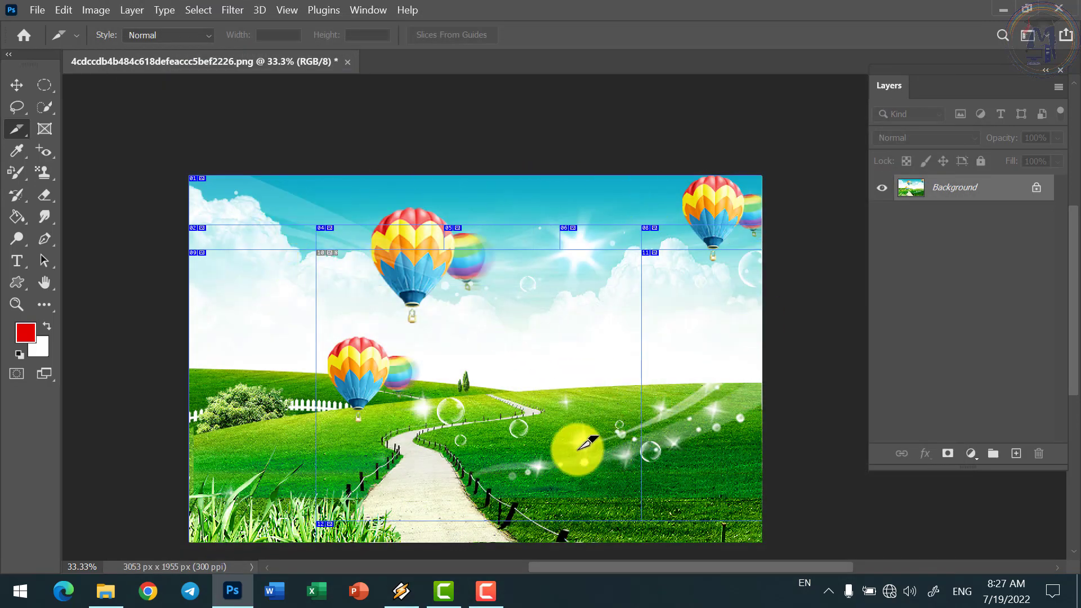
# Browse File Explorer to Documents > Design > web and maximize the window.
pyautogui.press('super+e')
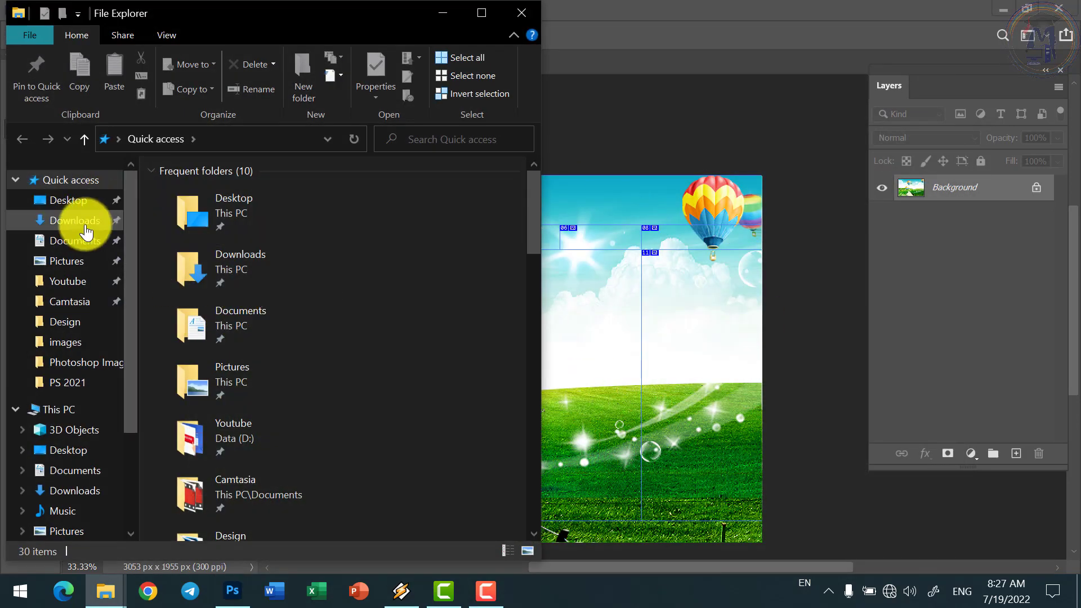
pyautogui.click(76, 221)
pyautogui.click(84, 242)
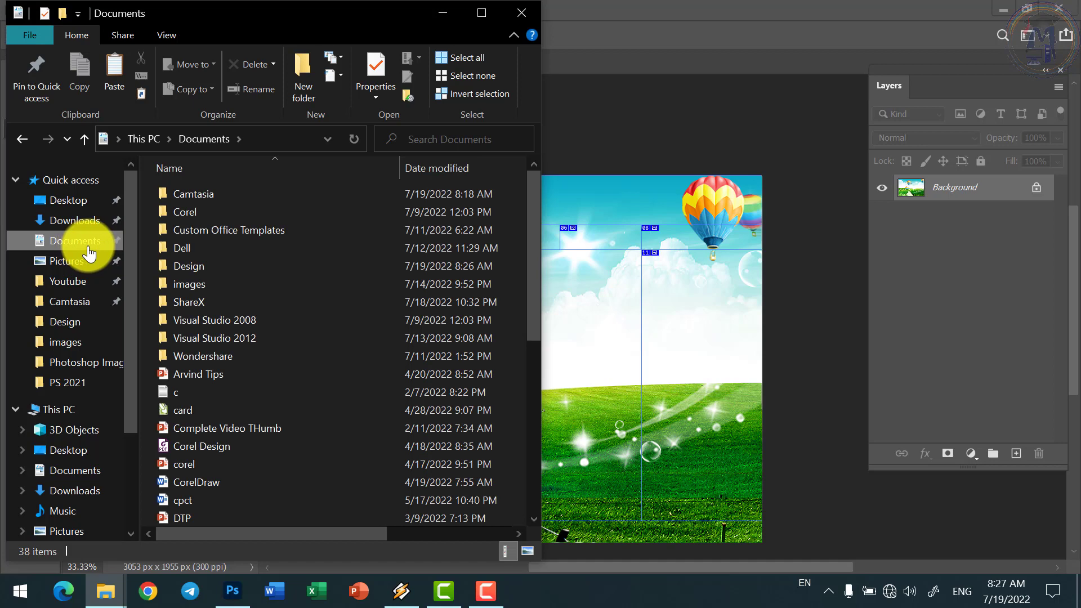
pyautogui.doubleClick(188, 265)
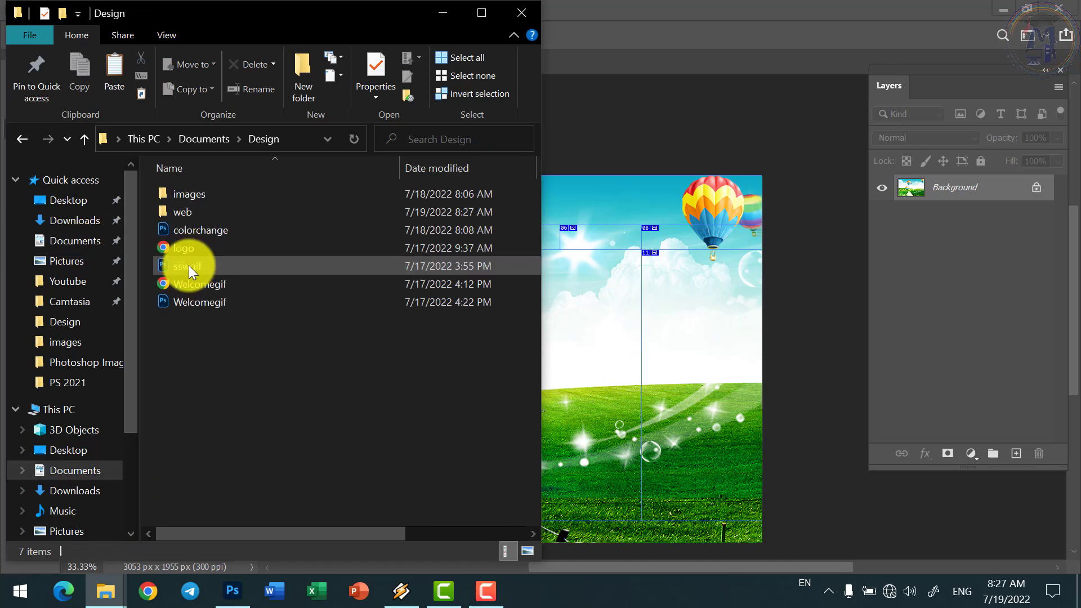
pyautogui.doubleClick(175, 211)
pyautogui.click(178, 215)
pyautogui.click(188, 197)
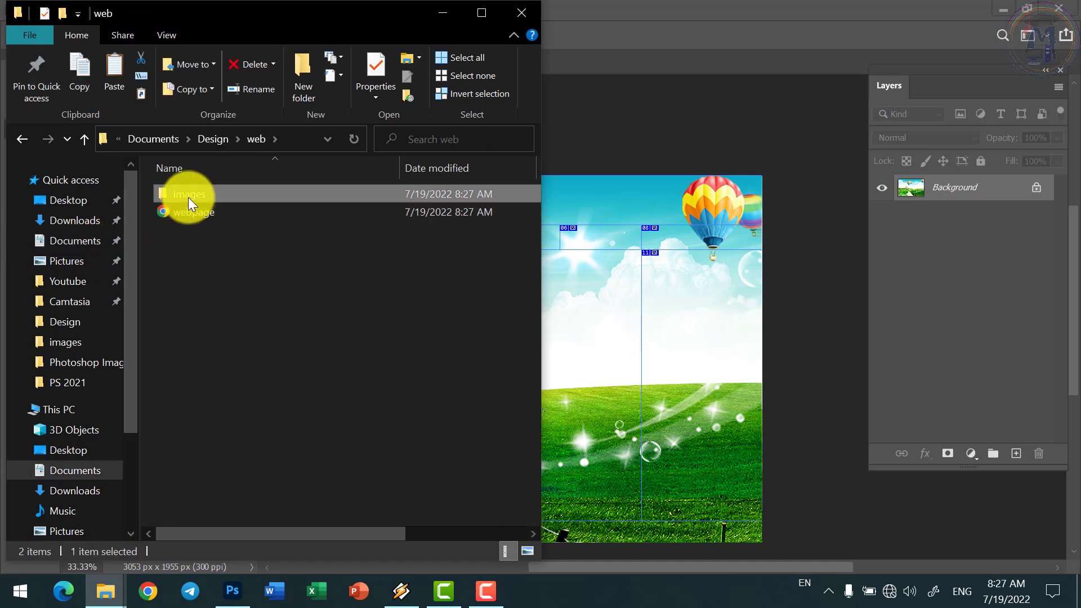
pyautogui.click(479, 15)
# Open webpage.html in Chrome, maximize it, and scroll over the reassembled balloon landscape.
pyautogui.click(200, 211)
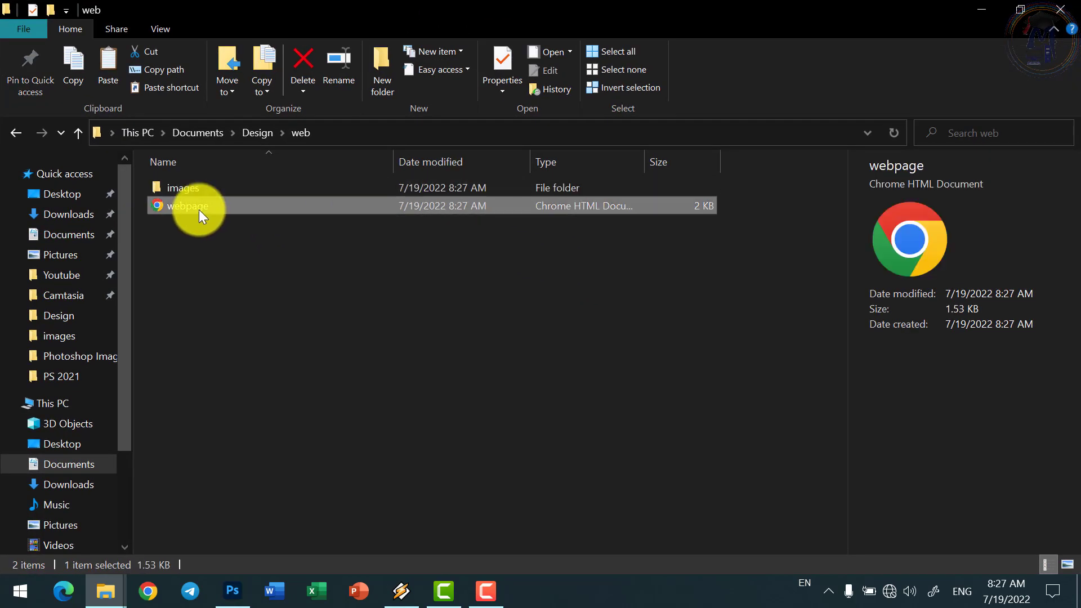
pyautogui.doubleClick(198, 209)
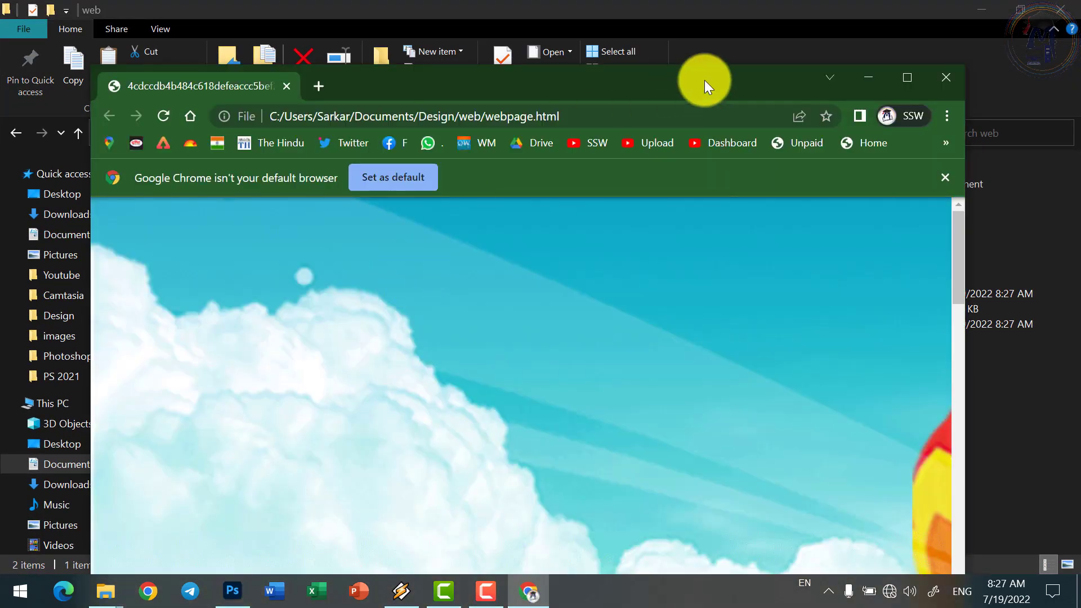
pyautogui.click(900, 75)
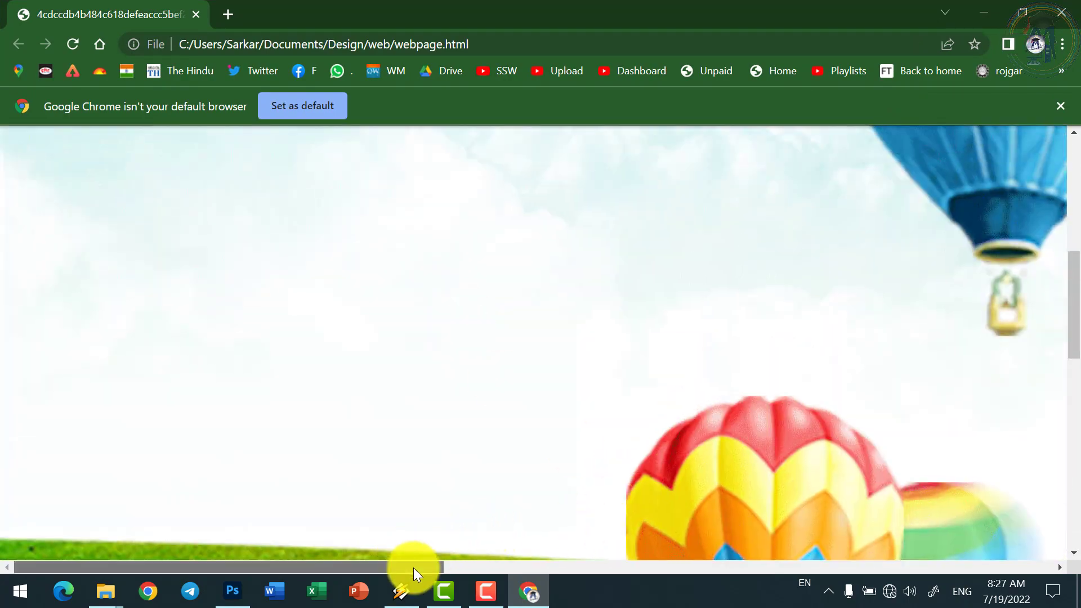
pyautogui.moveTo(413, 568); pyautogui.dragTo(842, 567)
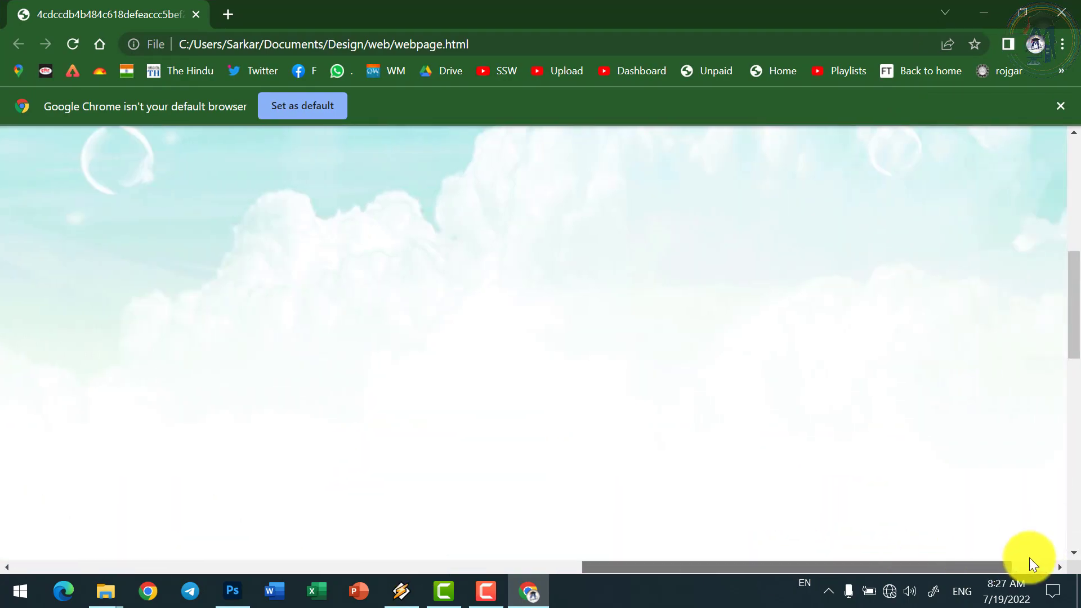
pyautogui.keyDown('ctrl'); pyautogui.scroll(-7, 512, 333); pyautogui.keyUp('ctrl')
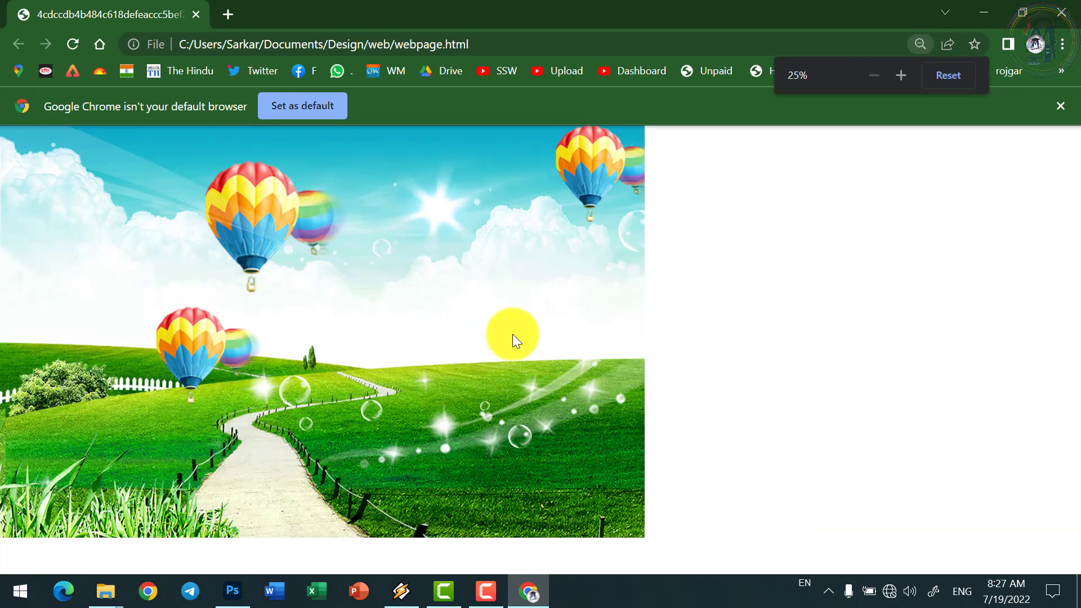
pyautogui.keyDown('ctrl'); pyautogui.scroll(2, 364, 323); pyautogui.keyUp('ctrl')
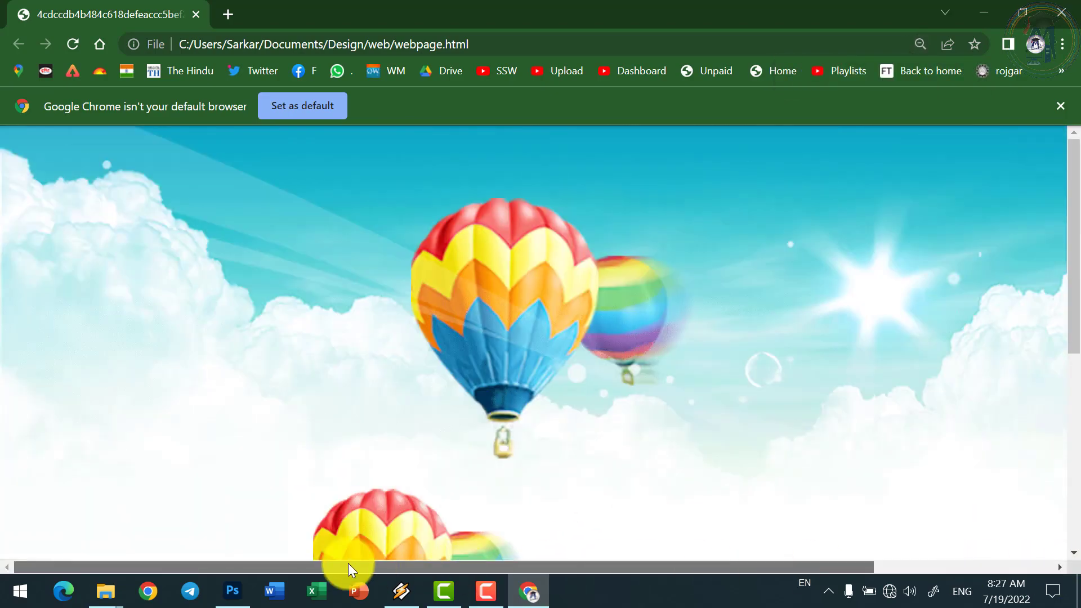
pyautogui.scroll(-5, 476, 393)
pyautogui.scroll(5, 484, 383)
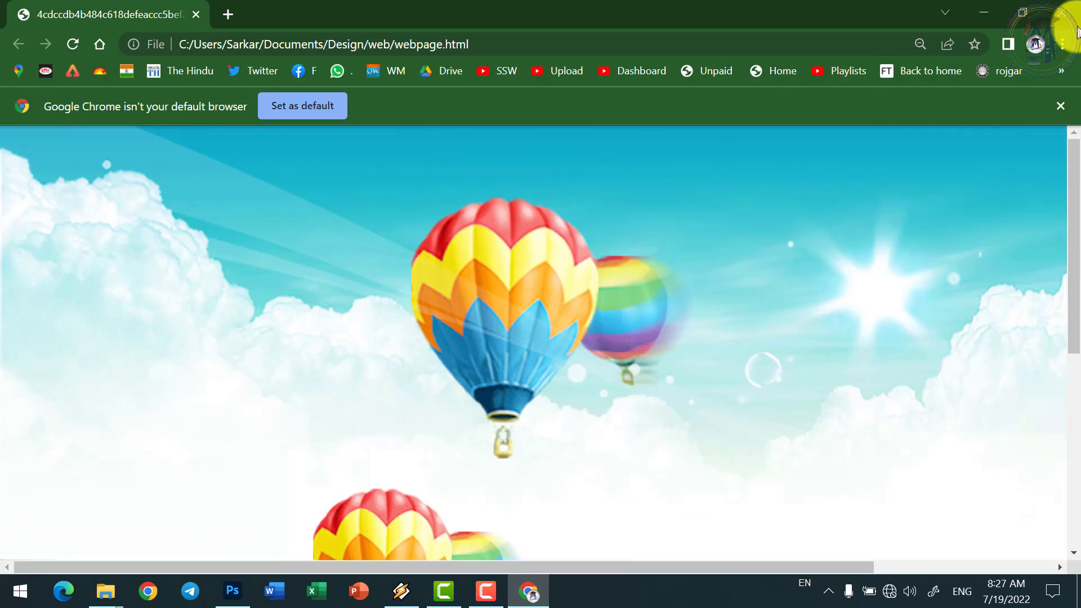
# Open the images folder and step through the exported GIF slices, starting at webpage_01, in Photos.
pyautogui.click(983, 12)
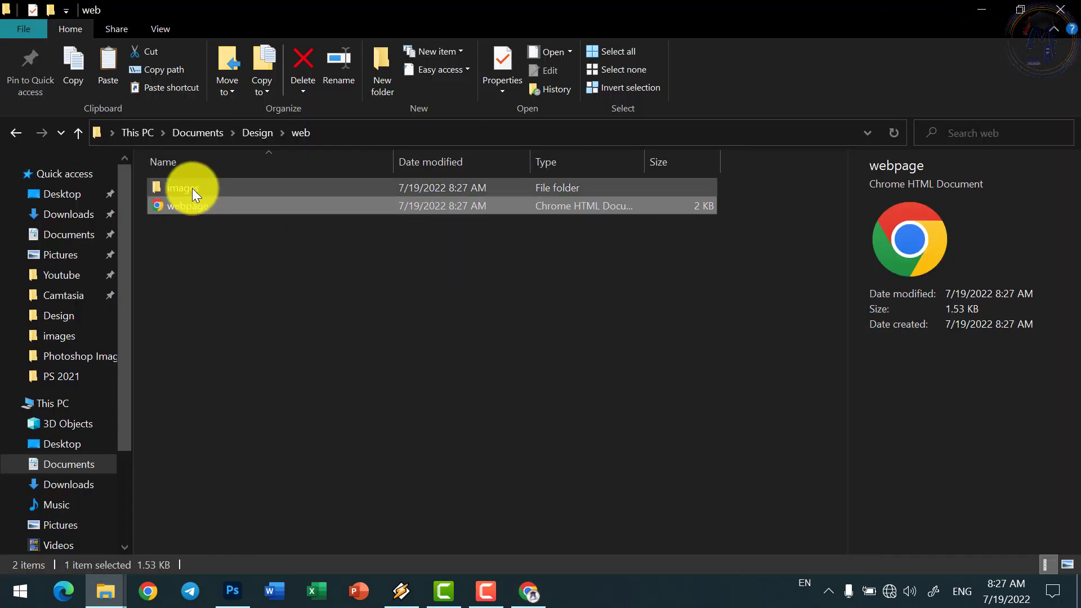
pyautogui.doubleClick(191, 189)
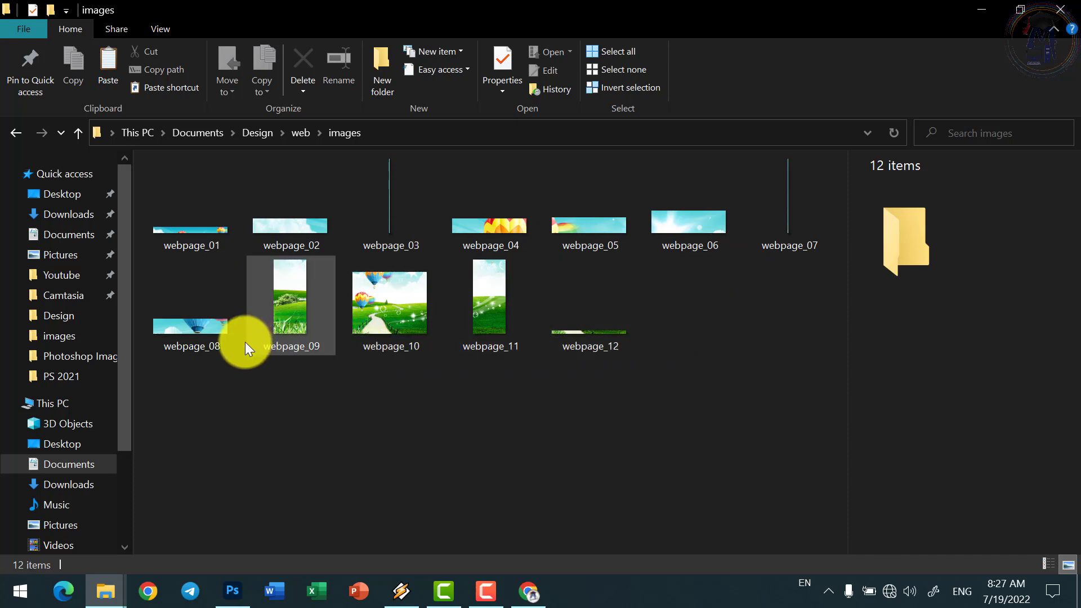
pyautogui.doubleClick(199, 249)
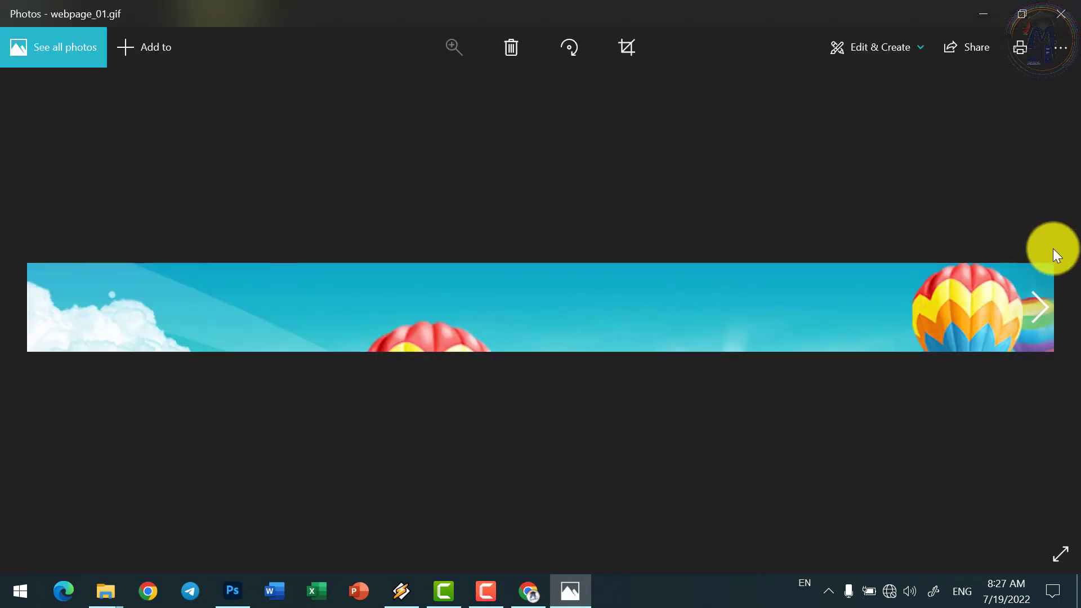
pyautogui.click(1040, 305)
pyautogui.click(1040, 305)
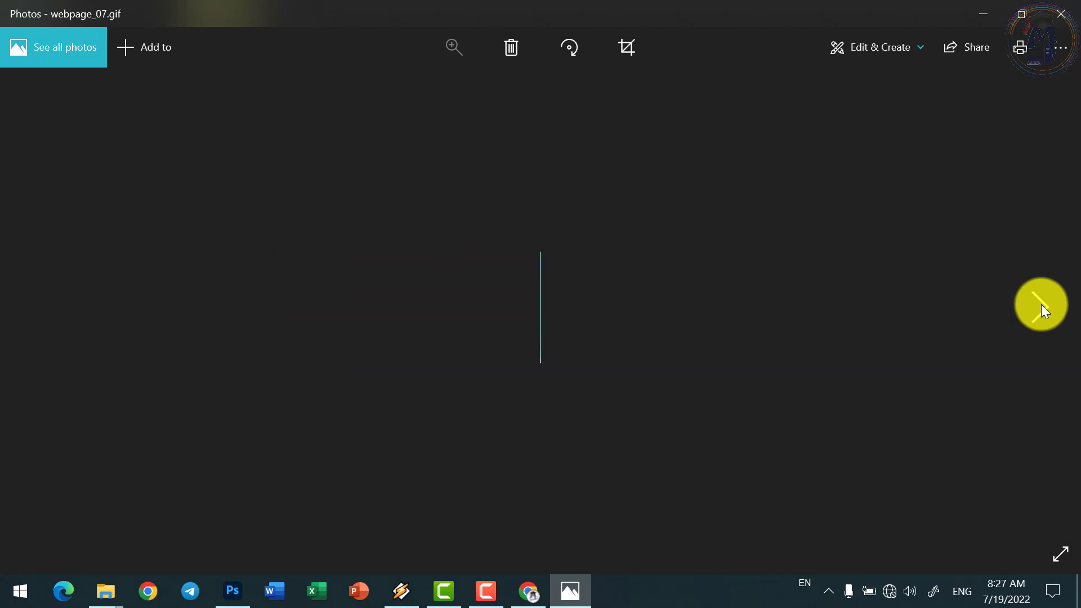
pyautogui.click(1042, 305)
pyautogui.click(1042, 305)
pyautogui.click(1042, 305)
# Close Photos, check the webpage_10 slice's details, and return to the web folder.
pyautogui.click(1062, 14)
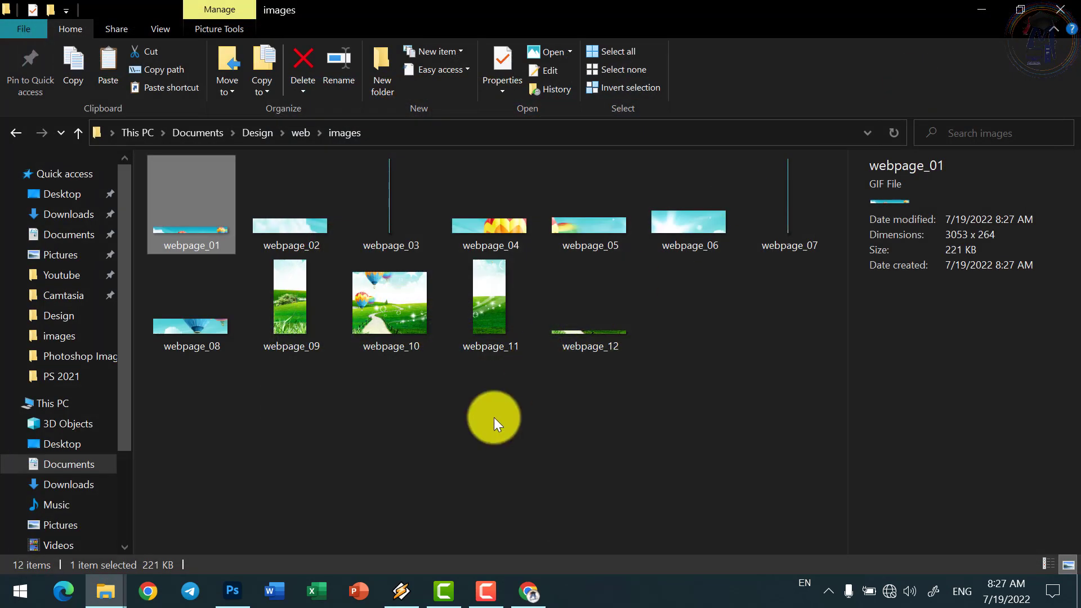
pyautogui.click(394, 326)
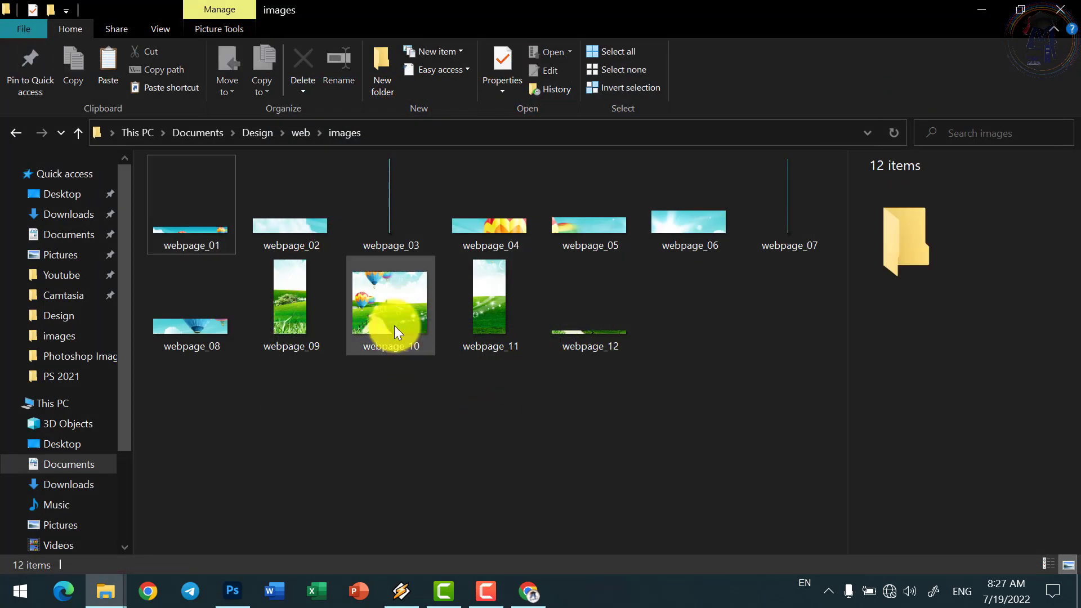
pyautogui.click(460, 420)
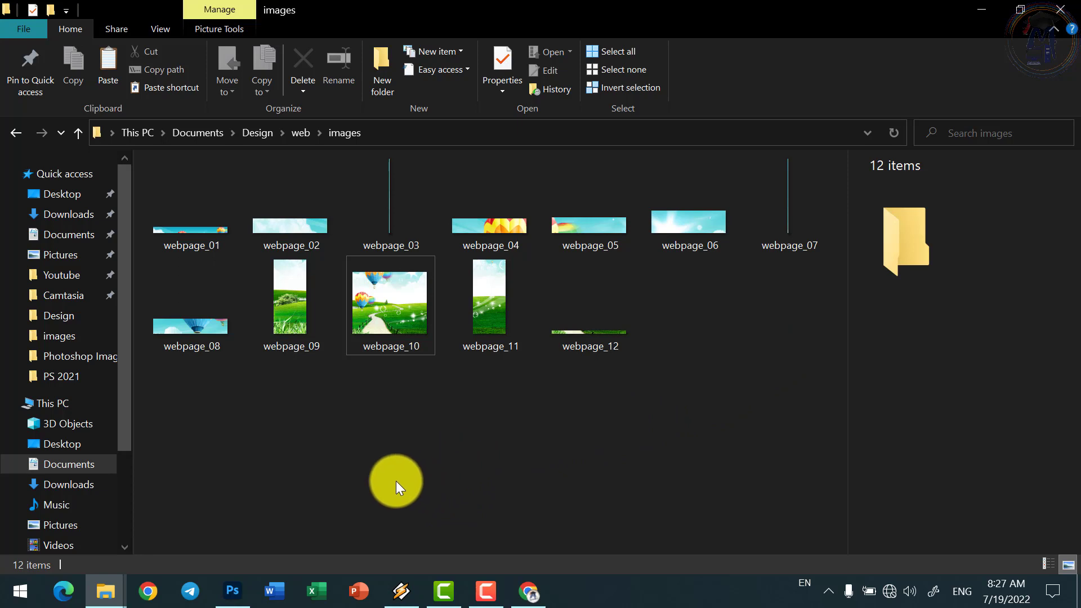
pyautogui.click(300, 133)
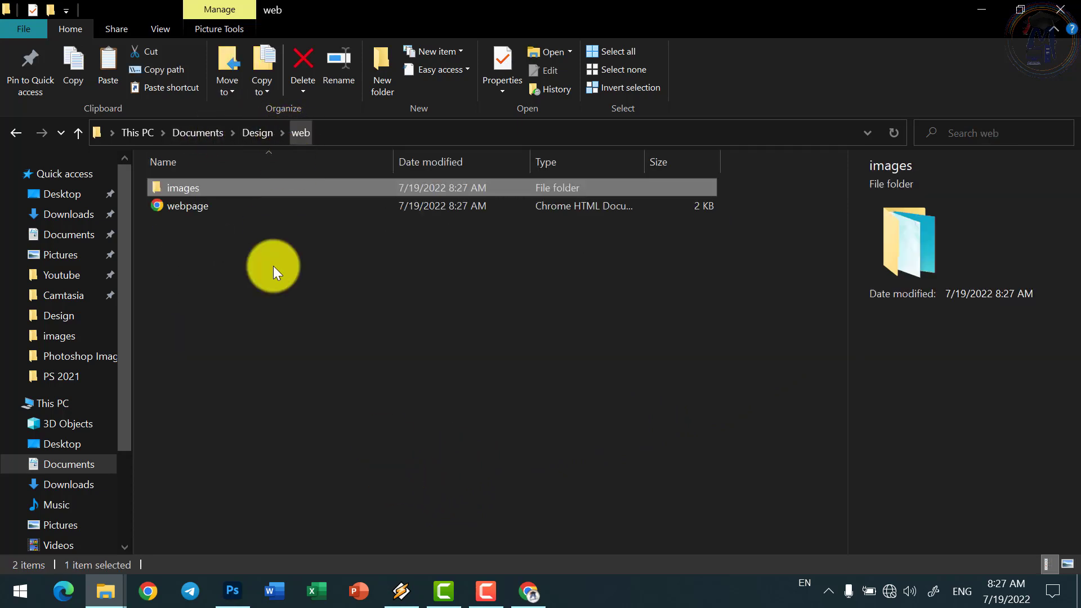
pyautogui.click(182, 209)
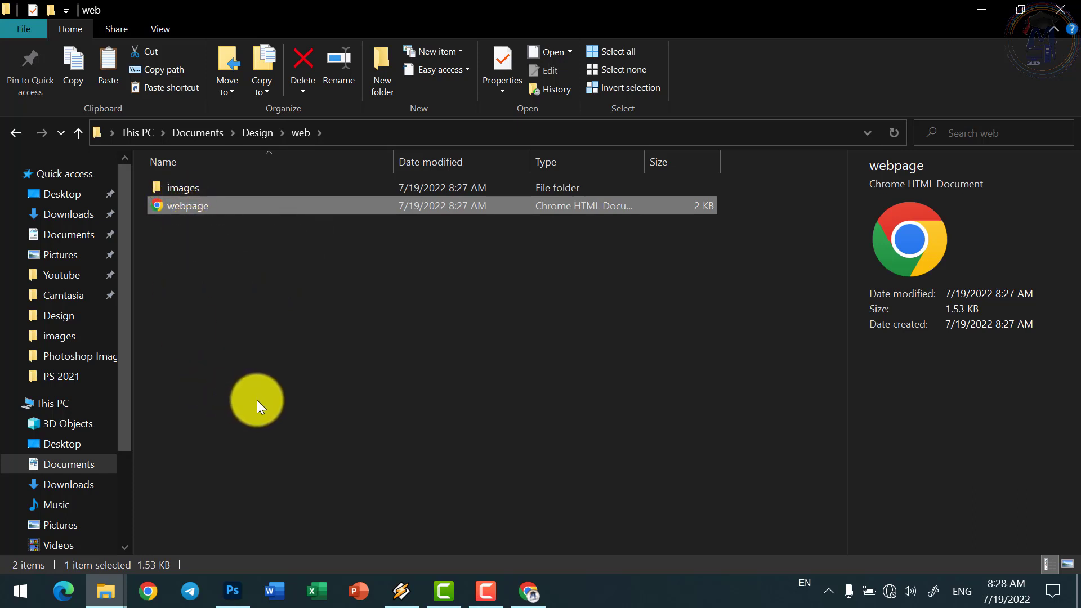
pyautogui.click(247, 407)
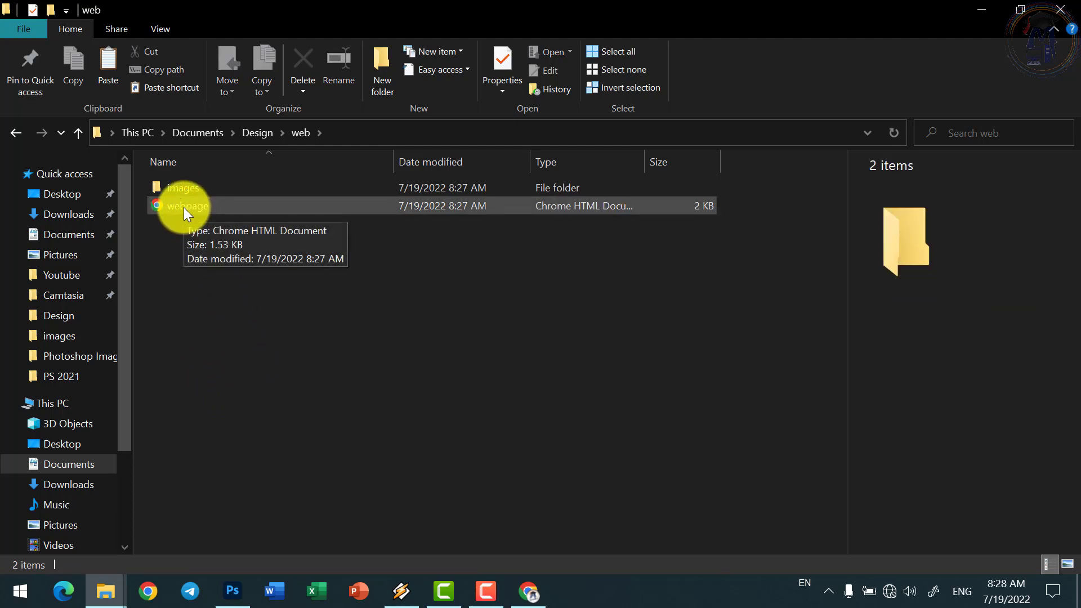
pyautogui.click(190, 185)
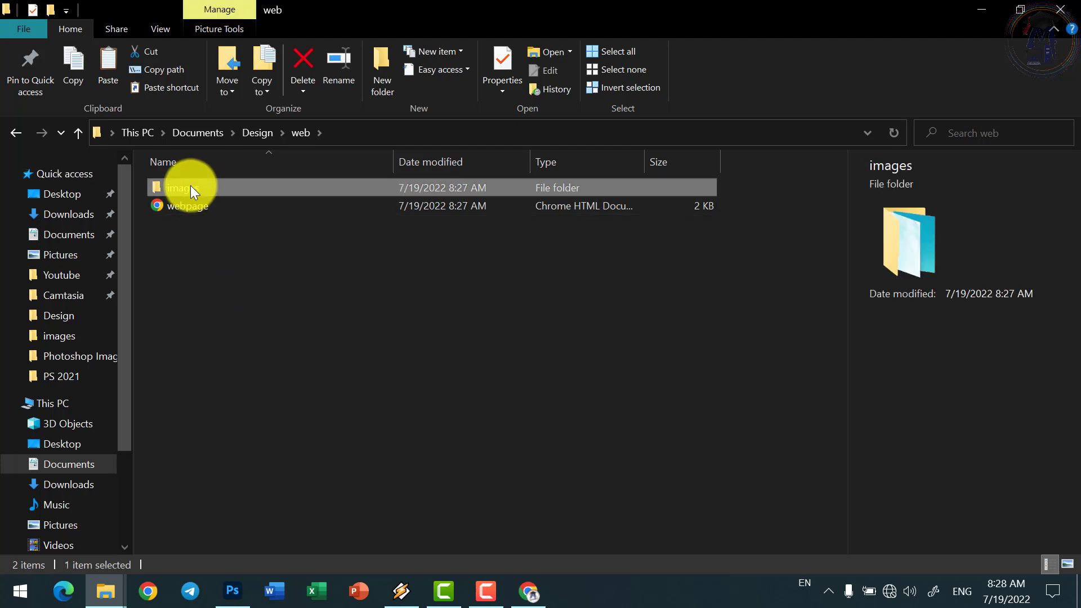
pyautogui.click(188, 205)
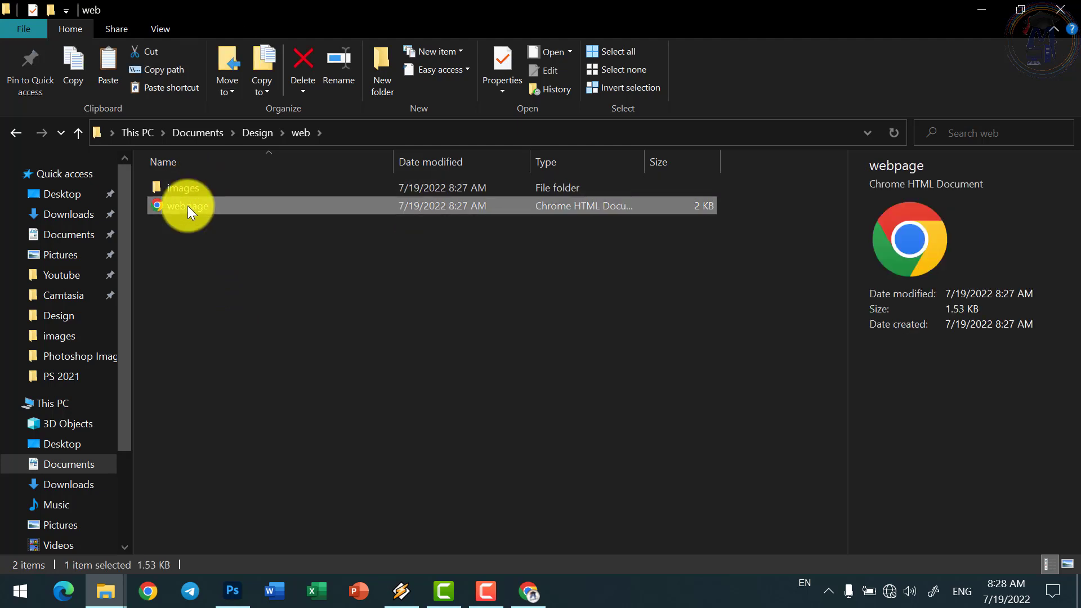
pyautogui.rightClick(188, 204)
pyautogui.moveTo(52, 290)
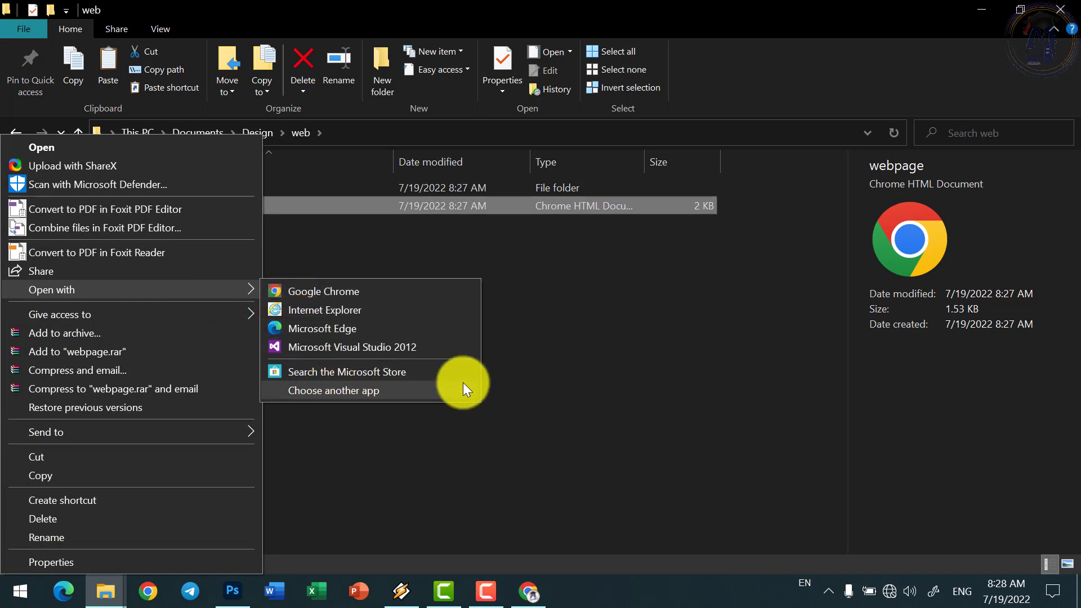
pyautogui.click(697, 375)
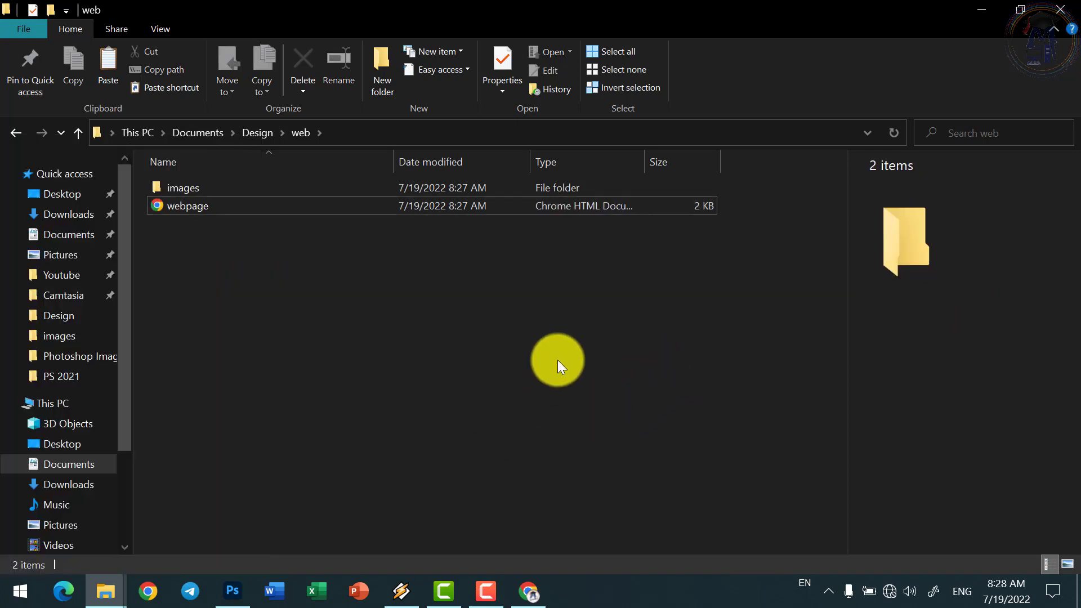
# Launch Notepad and open the webpage file from Design\web with All Files shown.
pyautogui.press('super')
pyautogui.write('not')
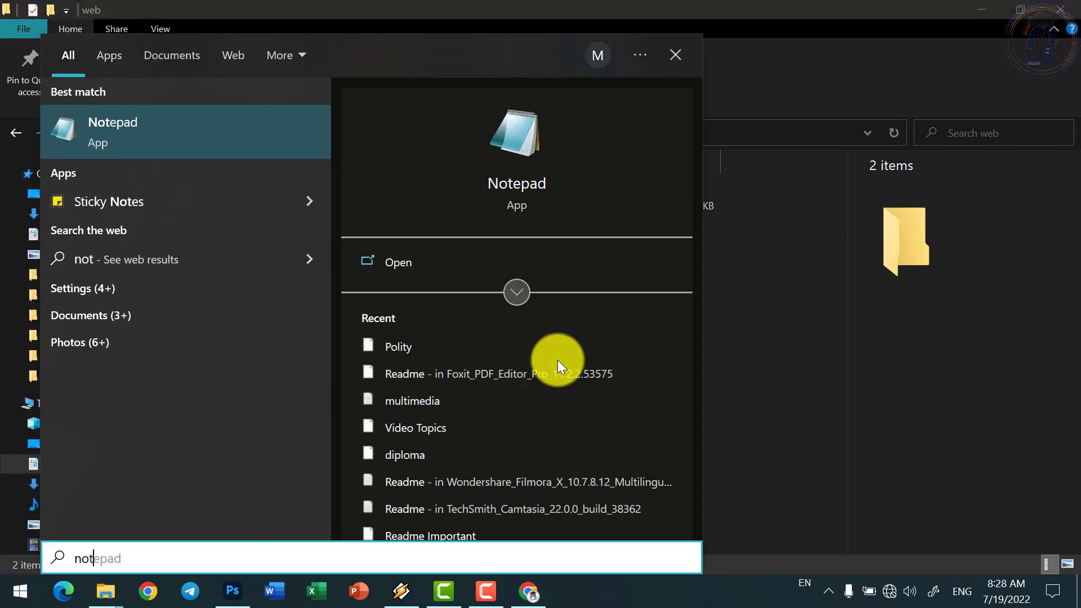
pyautogui.press('Return')
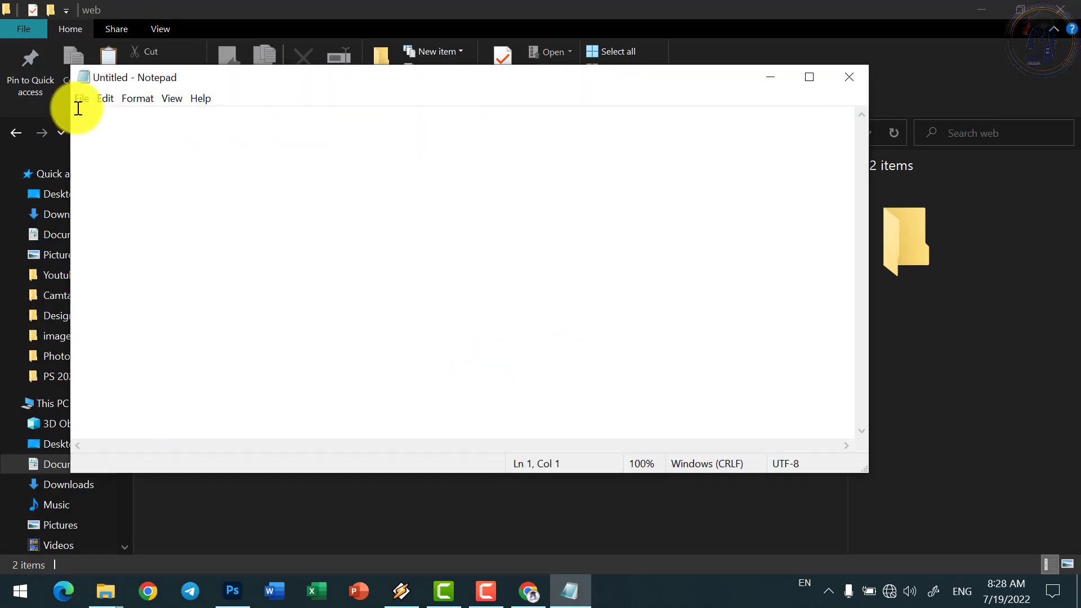
pyautogui.click(81, 99)
pyautogui.click(105, 147)
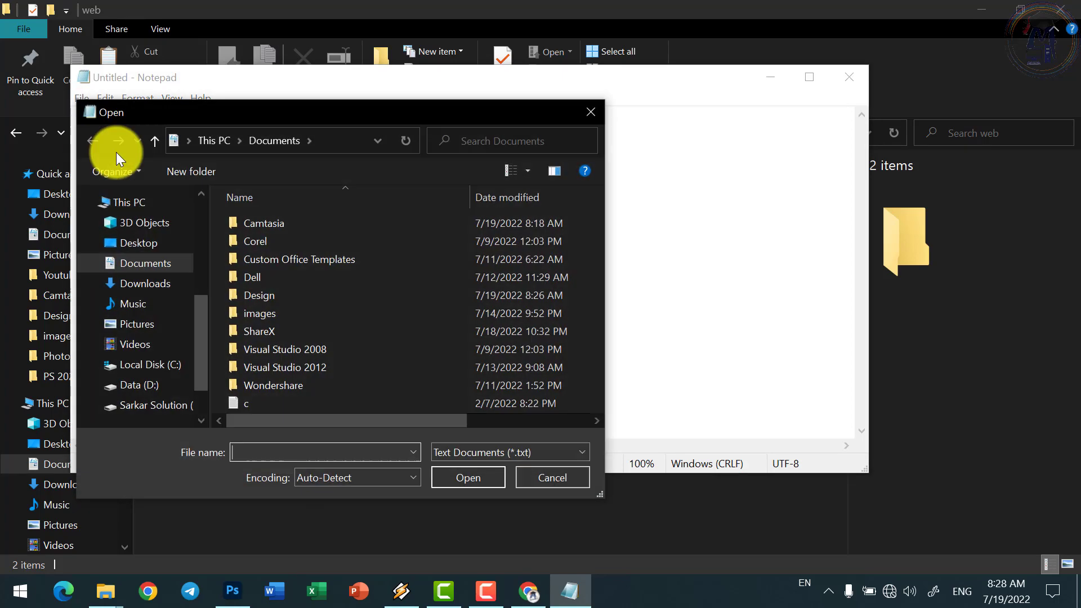
pyautogui.doubleClick(264, 293)
pyautogui.doubleClick(262, 241)
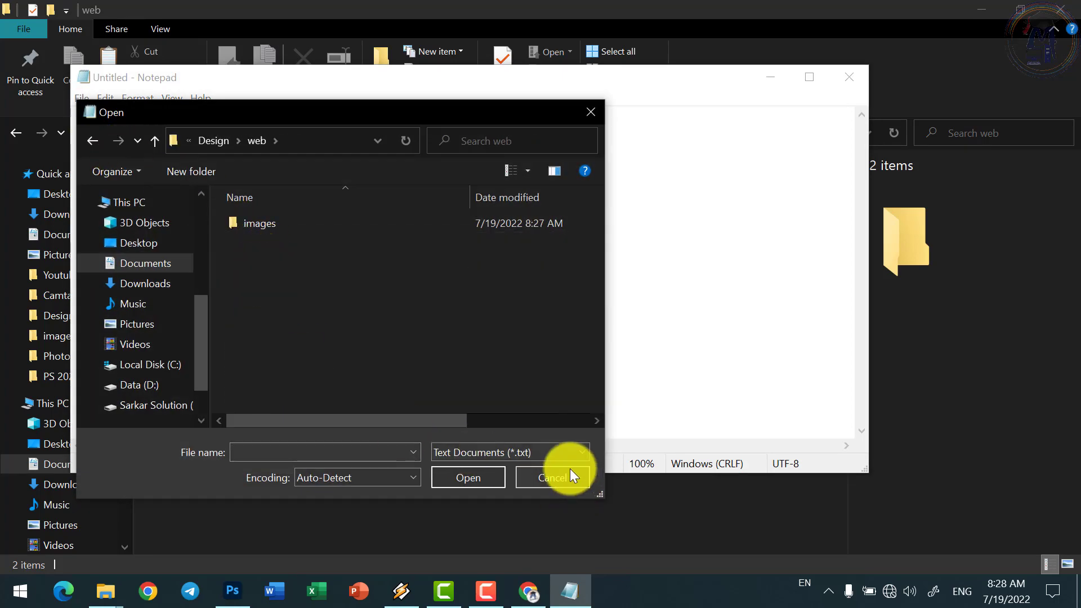
pyautogui.click(563, 452)
pyautogui.click(488, 478)
pyautogui.click(270, 241)
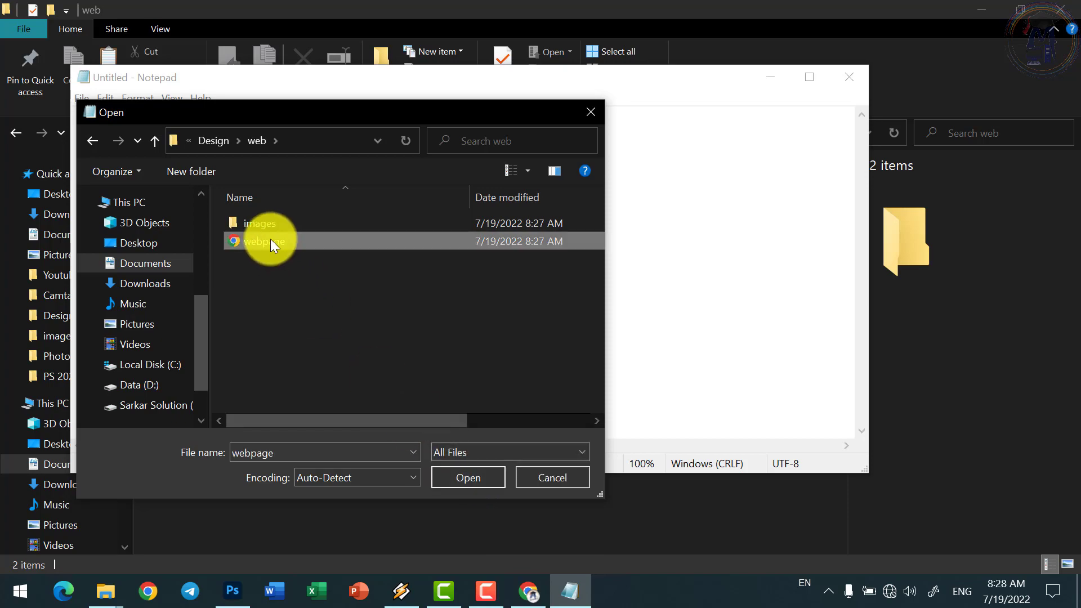
pyautogui.click(442, 478)
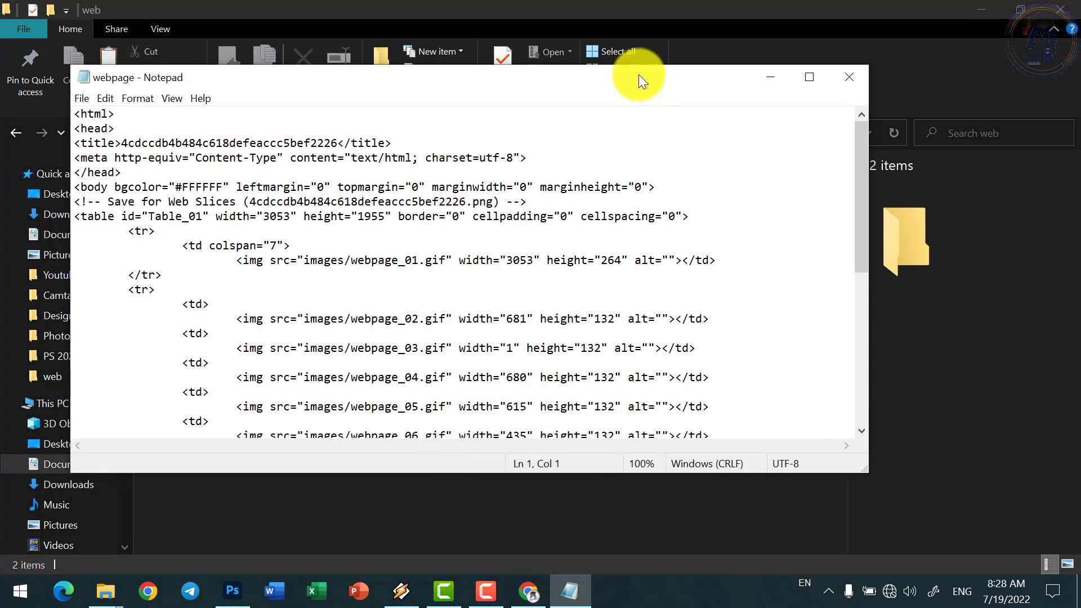
# Maximize Notepad and scroll through the webpage's HTML source, selecting the code.
pyautogui.doubleClick(639, 77)
pyautogui.scroll(10, 214, 197)
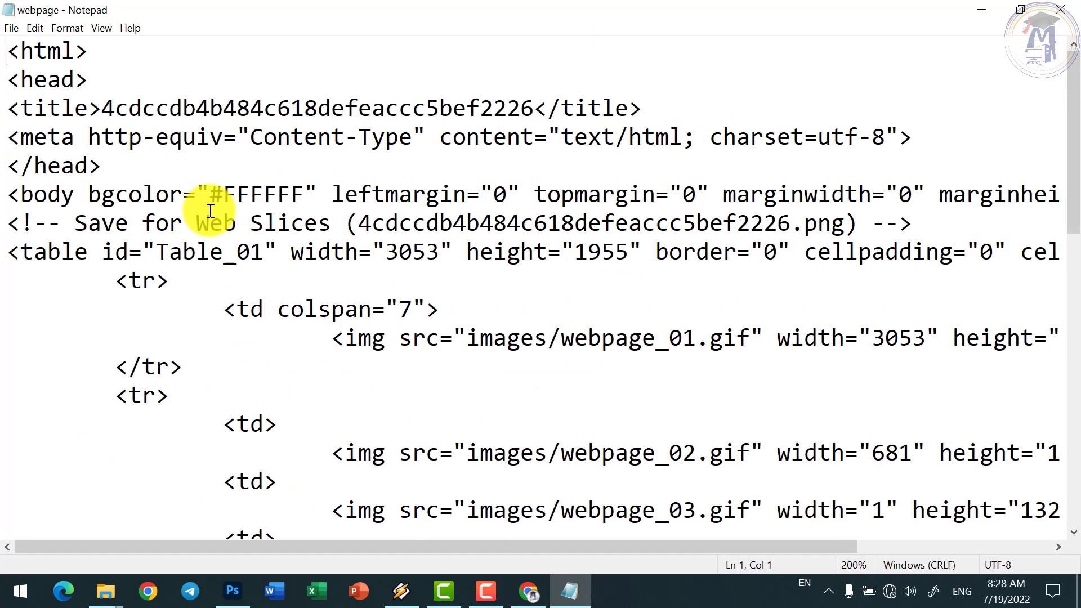
pyautogui.scroll(-8, 280, 188)
pyautogui.scroll(6, 357, 235)
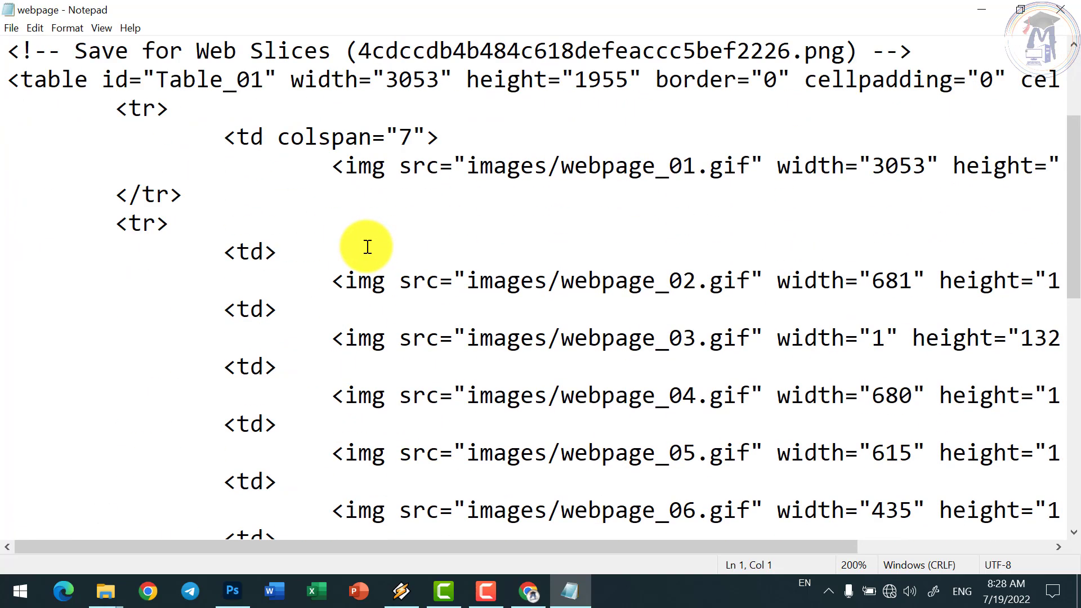
pyautogui.keyDown('ctrl'); pyautogui.scroll(-2, 368, 244); pyautogui.keyUp('ctrl')
pyautogui.keyDown('ctrl'); pyautogui.scroll(-1, 364, 249); pyautogui.keyUp('ctrl')
pyautogui.keyDown('ctrl'); pyautogui.scroll(-1, 415, 248); pyautogui.keyUp('ctrl')
pyautogui.scroll(3, 415, 248)
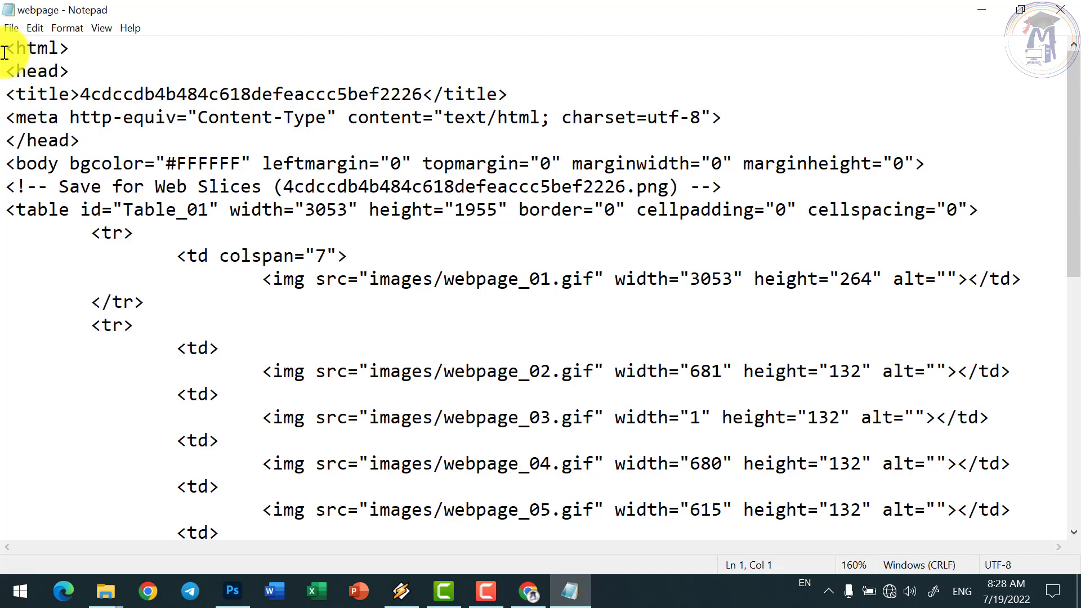
pyautogui.moveTo(5, 53); pyautogui.dragTo(502, 440)
pyautogui.scroll(-8, 506, 437)
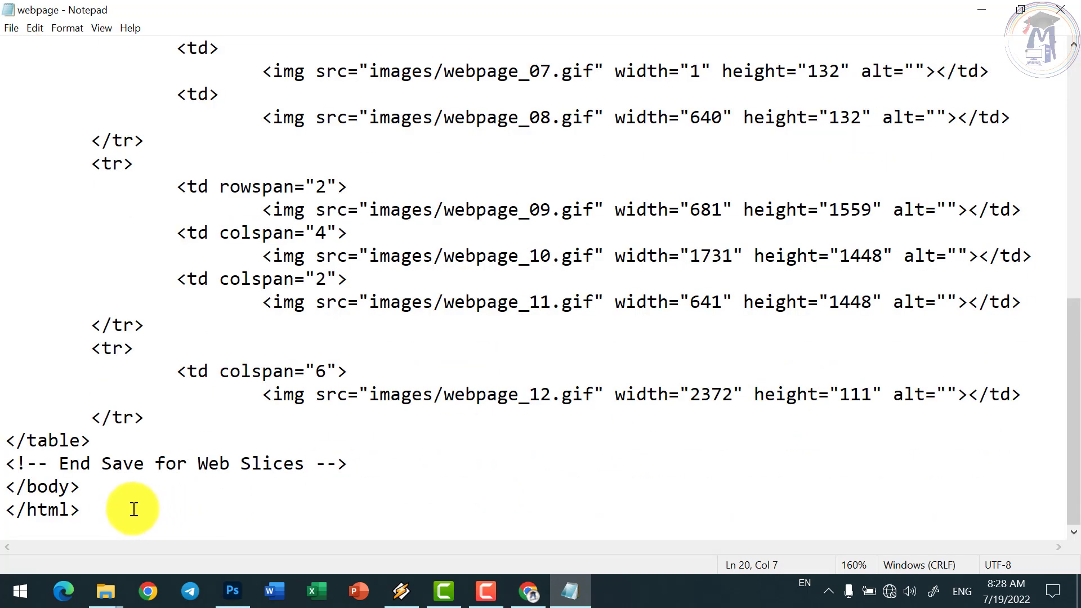
pyautogui.scroll(2, 134, 509)
pyautogui.scroll(5, 213, 289)
# Highlight the webpage_01, webpage_02 and webpage_12 image entries, then close Notepad.
pyautogui.click(301, 273)
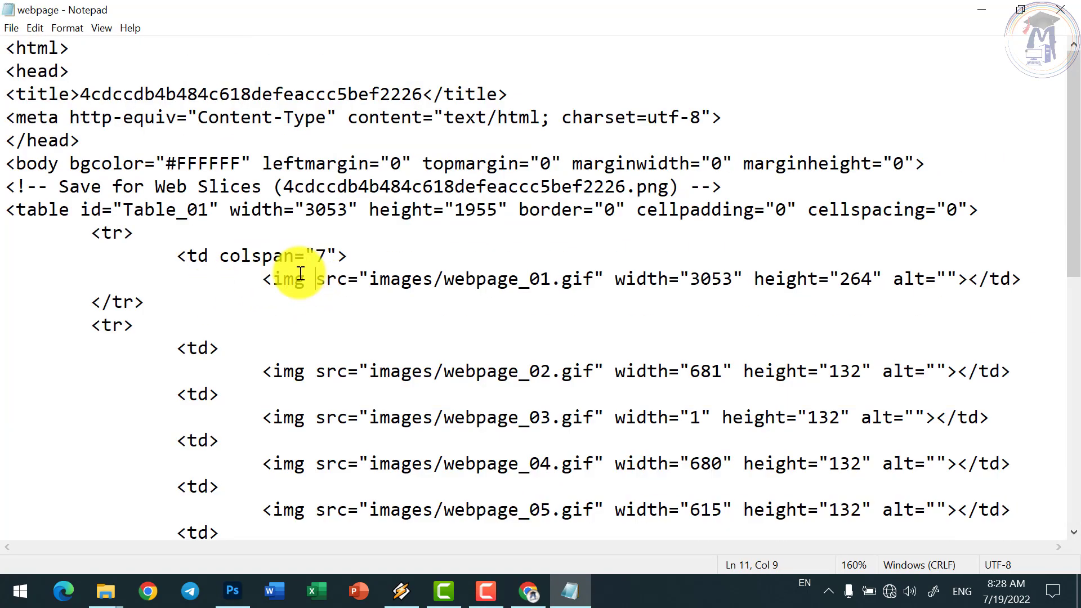
pyautogui.moveTo(274, 279); pyautogui.dragTo(560, 278)
pyautogui.moveTo(271, 390); pyautogui.dragTo(470, 378)
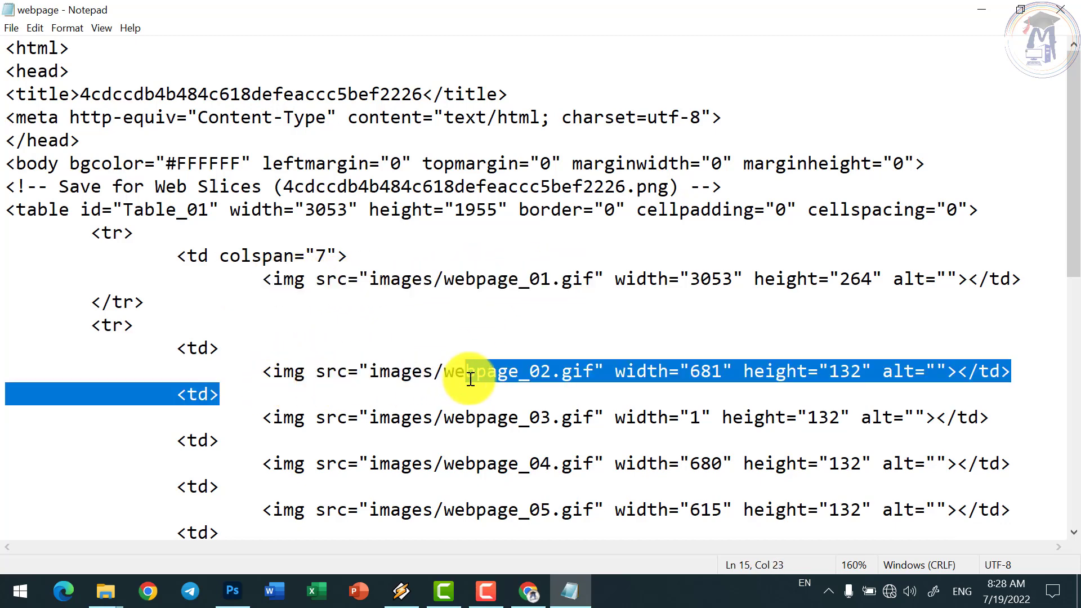
pyautogui.click(487, 418)
pyautogui.scroll(-3, 569, 401)
pyautogui.scroll(-4, 556, 400)
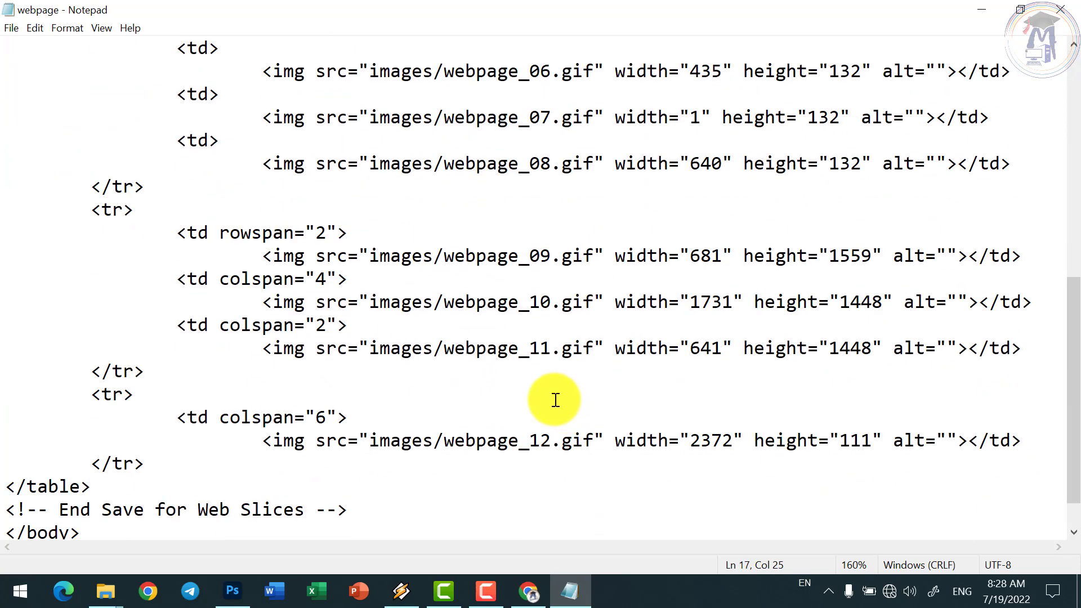
pyautogui.click(547, 439)
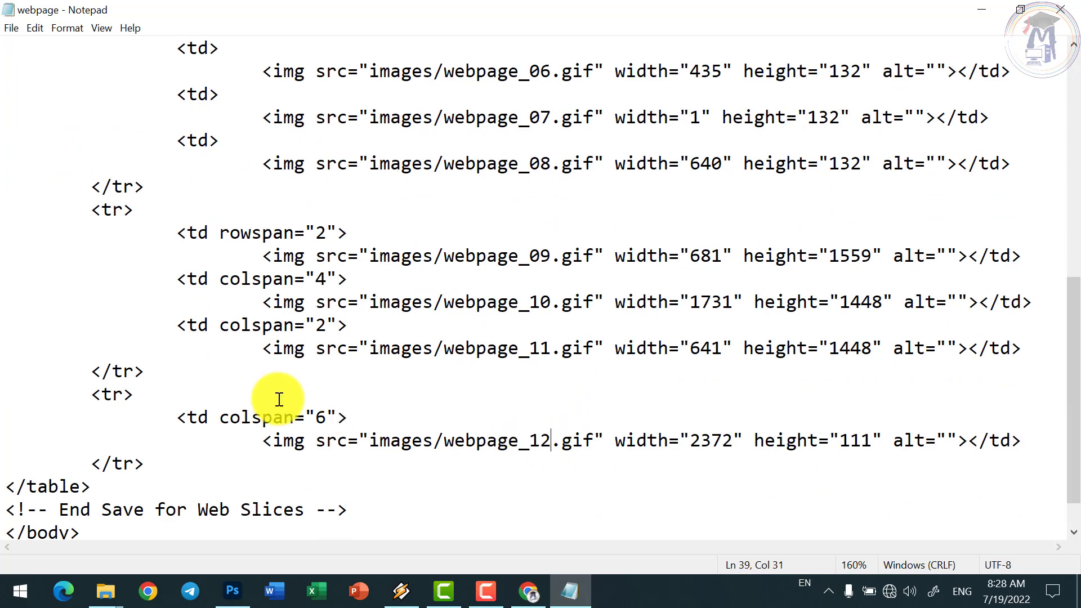
pyautogui.scroll(3, 154, 299)
pyautogui.scroll(4, 169, 282)
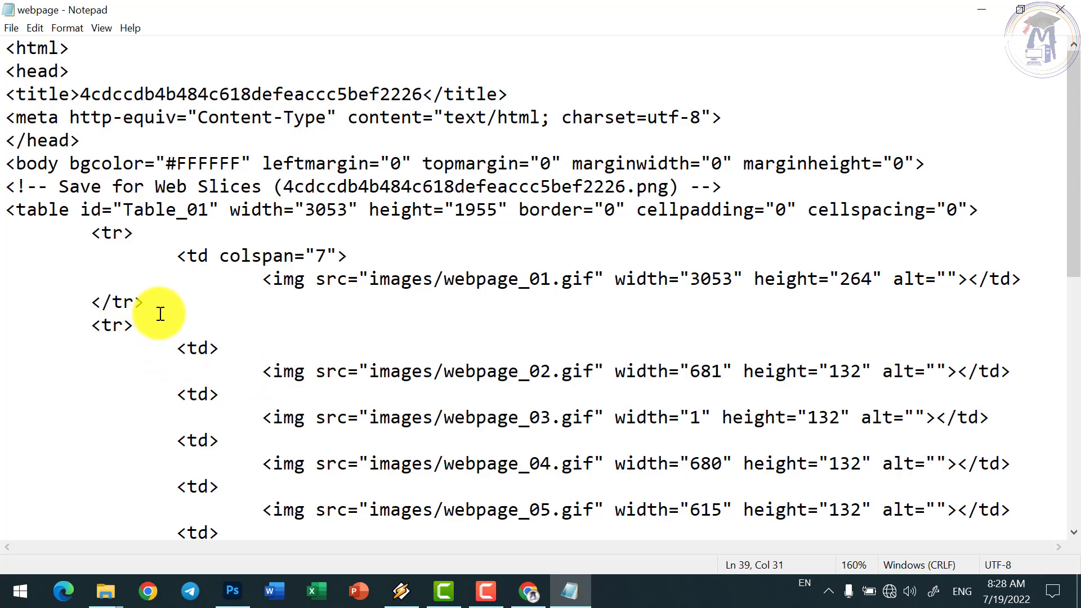
pyautogui.scroll(-8, 184, 261)
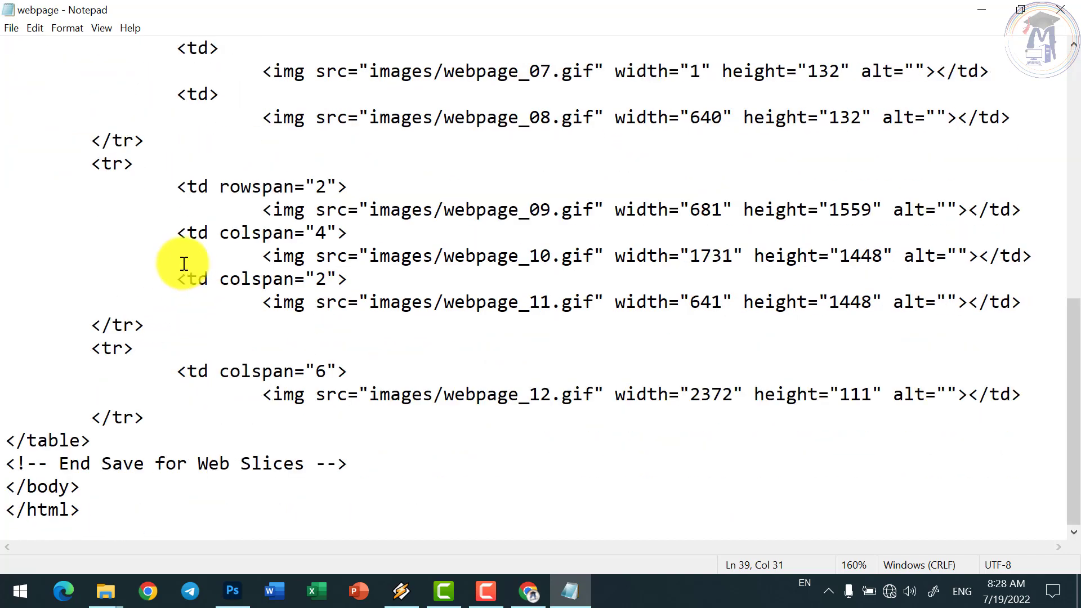
pyautogui.scroll(8, 184, 263)
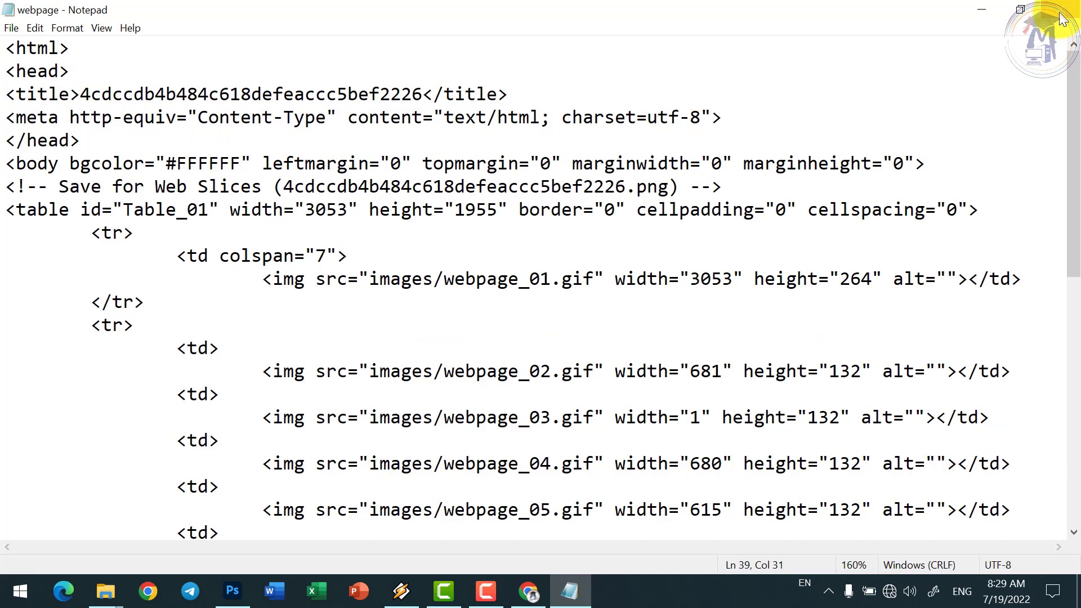
pyautogui.click(1060, 12)
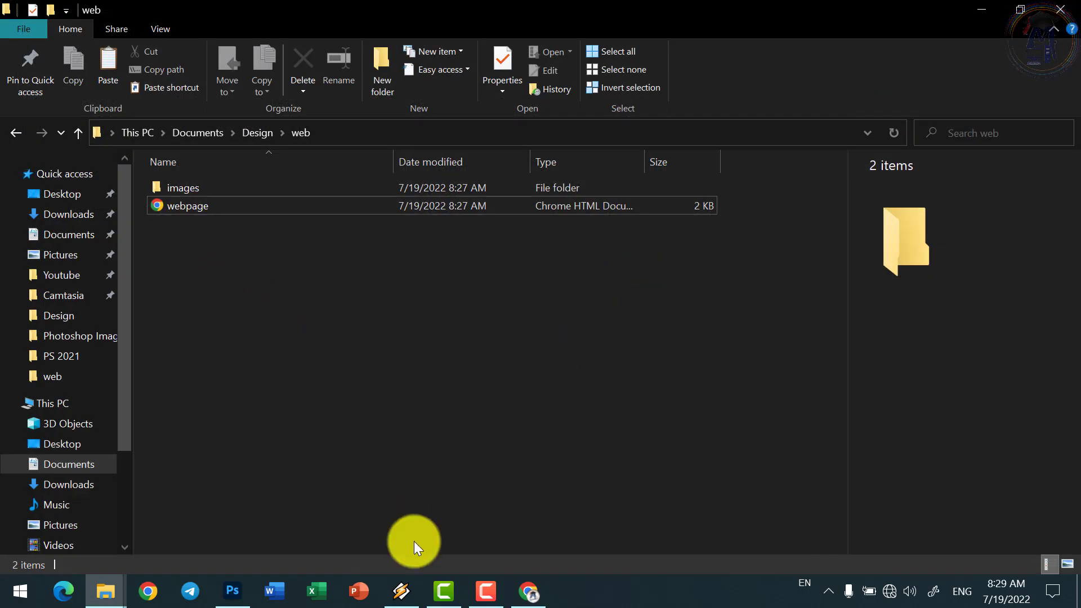
# Bring Photoshop forward and switch from the Crop tool group to the Slice Select Tool.
pyautogui.click(232, 590)
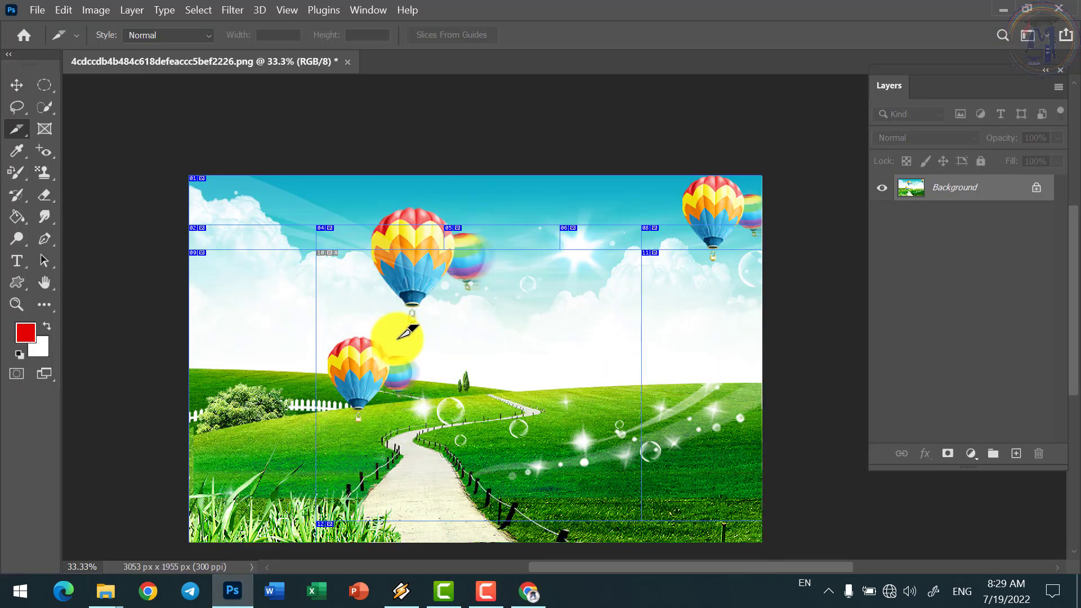
pyautogui.click(37, 11)
pyautogui.moveTo(55, 259)
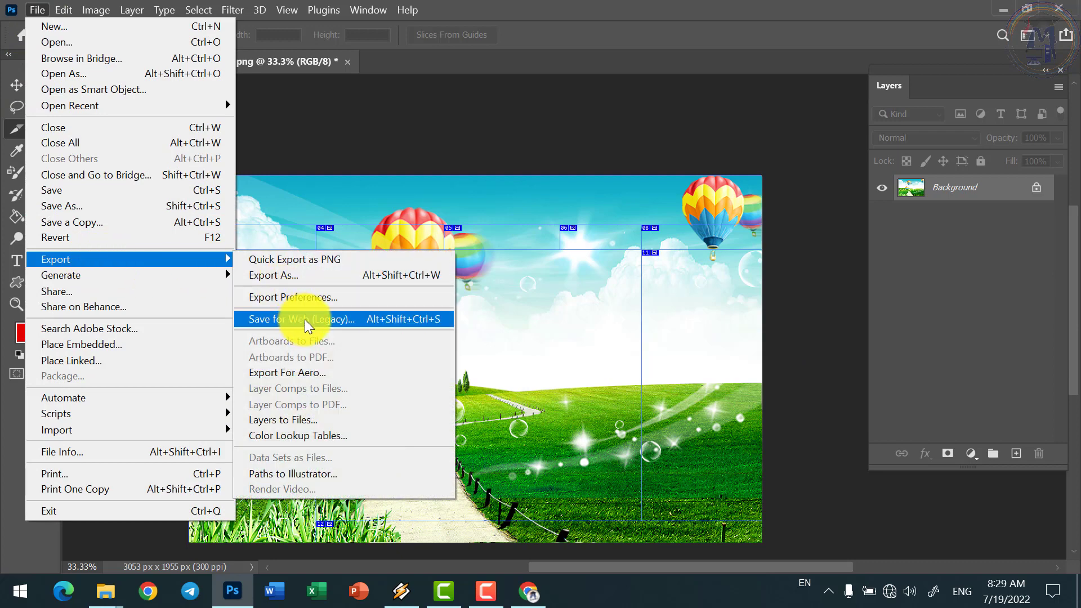
pyautogui.click(791, 493)
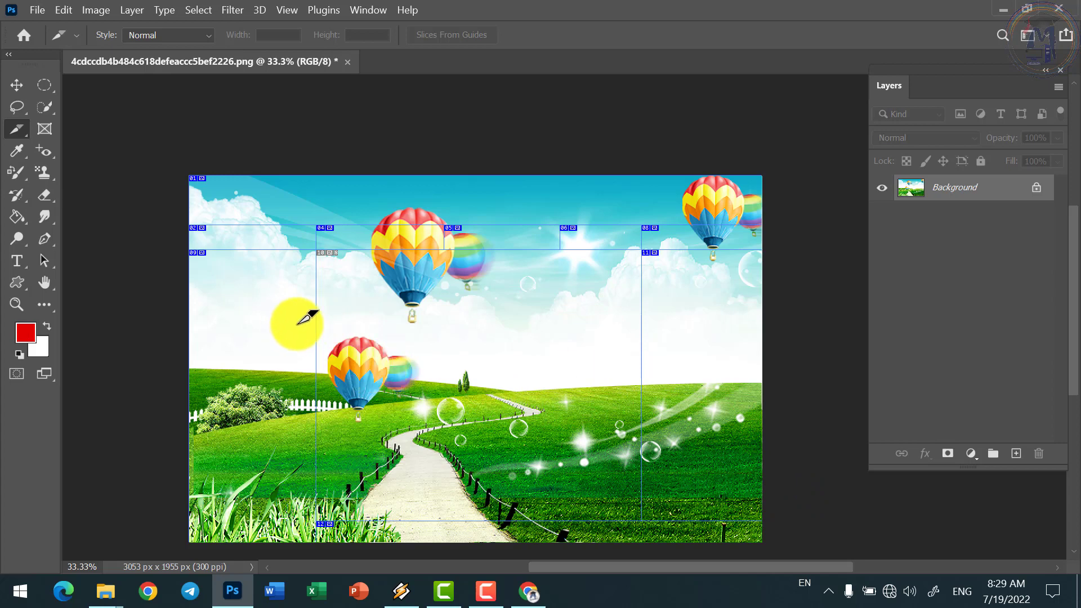
pyautogui.scroll(-2, 307, 318)
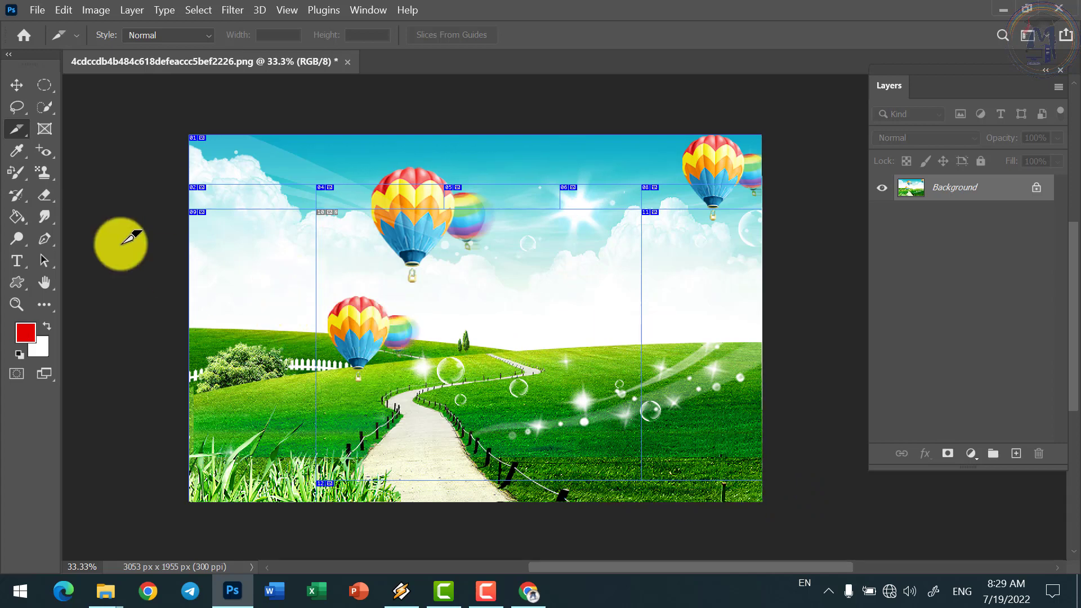
pyautogui.rightClick(17, 127)
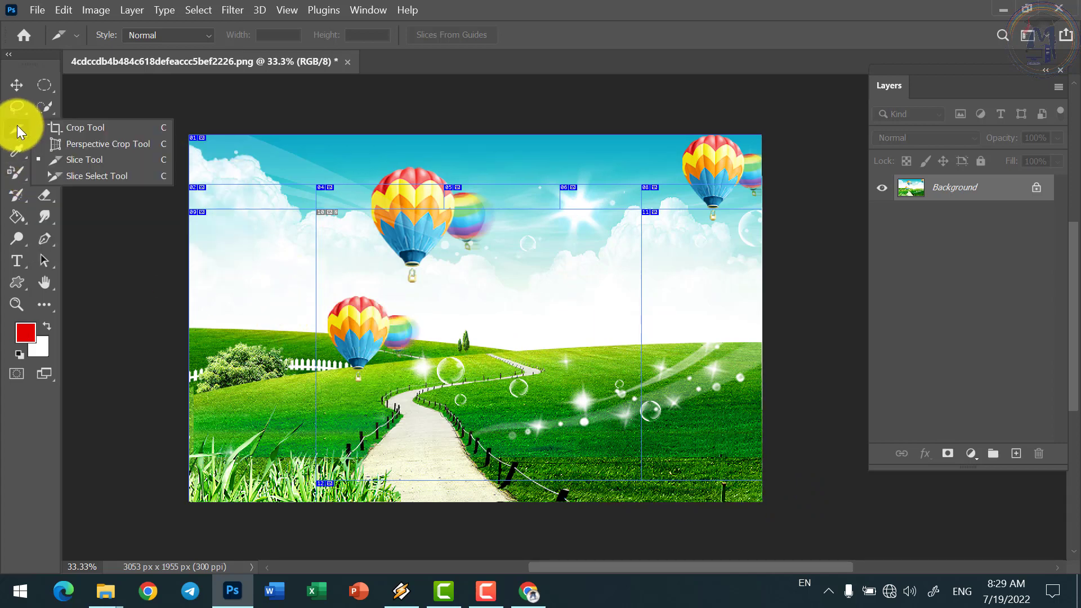
pyautogui.click(103, 174)
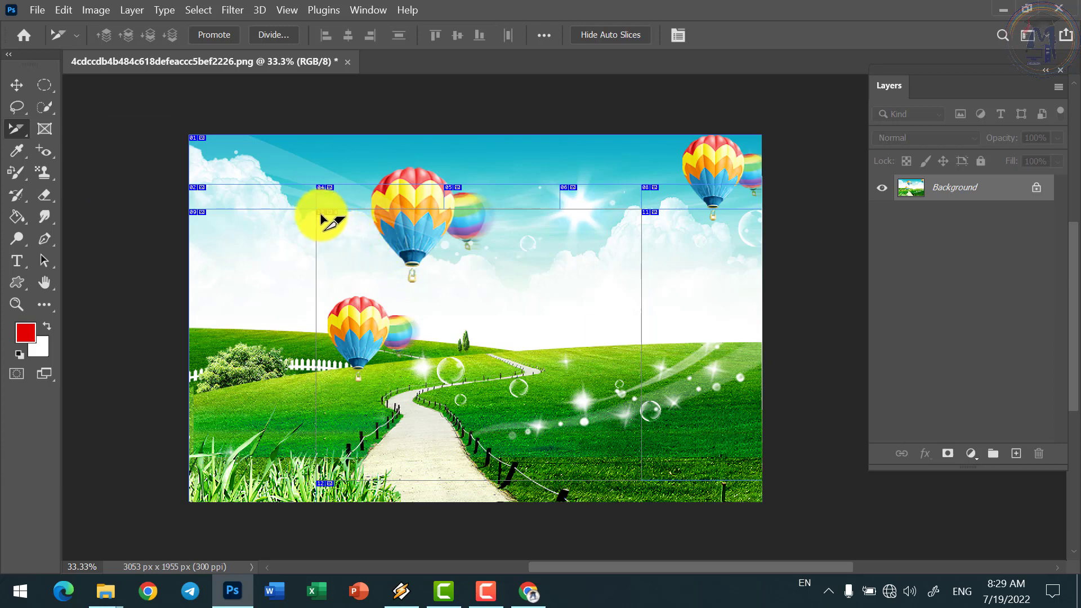
# Nudge slice 05 up-left over the sky, then select top slice 01 for Divide Slice.
pyautogui.click(455, 184)
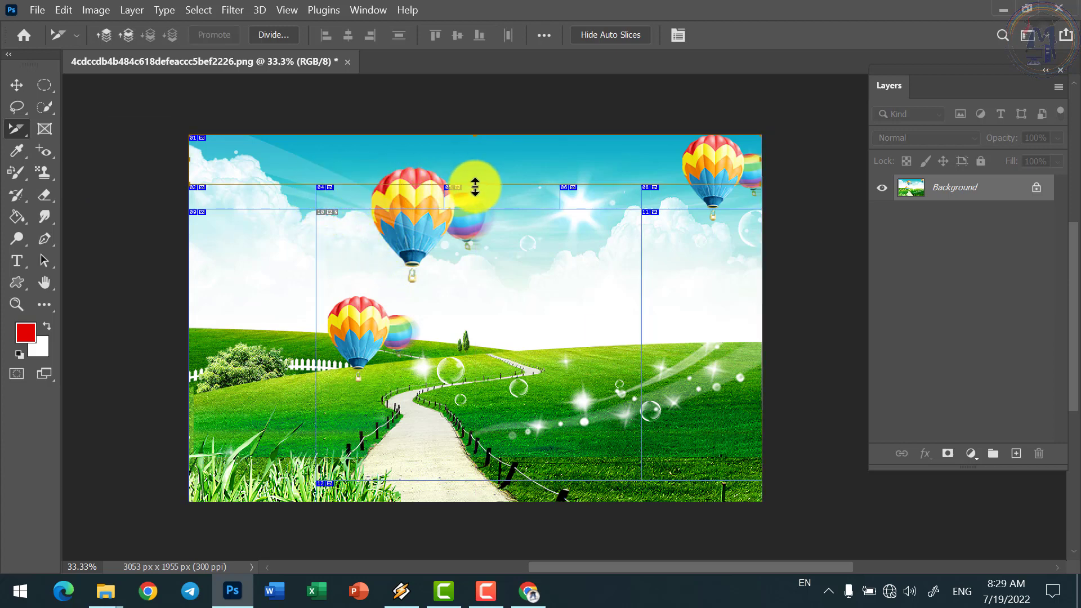
pyautogui.moveTo(496, 196)
pyautogui.mouseDown()
pyautogui.moveTo(449, 157)
pyautogui.moveTo(505, 211)
pyautogui.moveTo(500, 196)
pyautogui.mouseUp()
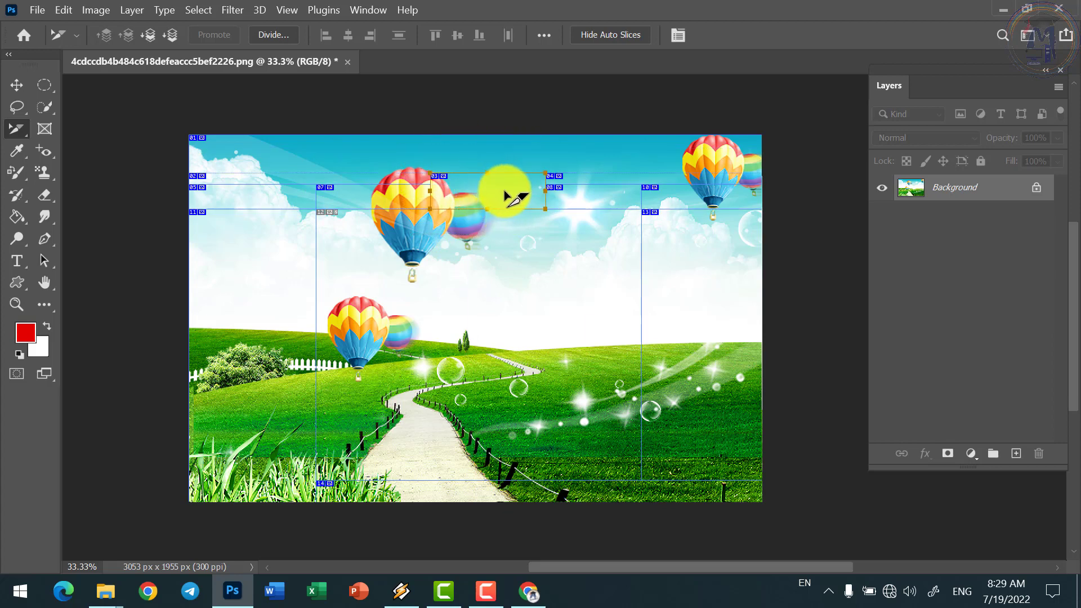
pyautogui.click(484, 162)
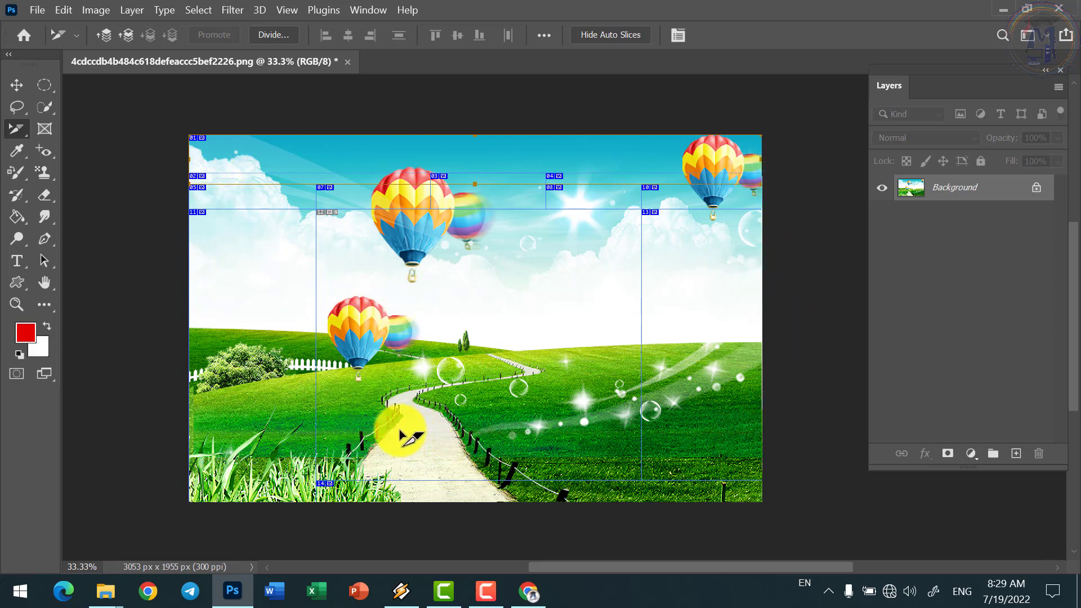
pyautogui.click(270, 35)
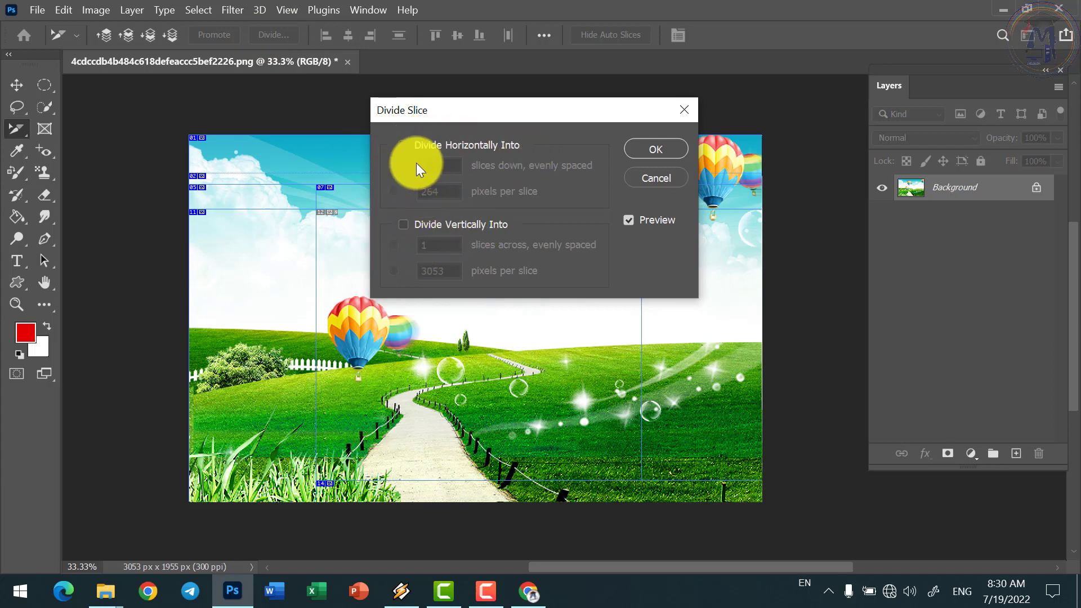
# Try a 10 × 10 Divide Slice setting, cancel it, and undo twice to remove extra slices.
pyautogui.click(406, 144)
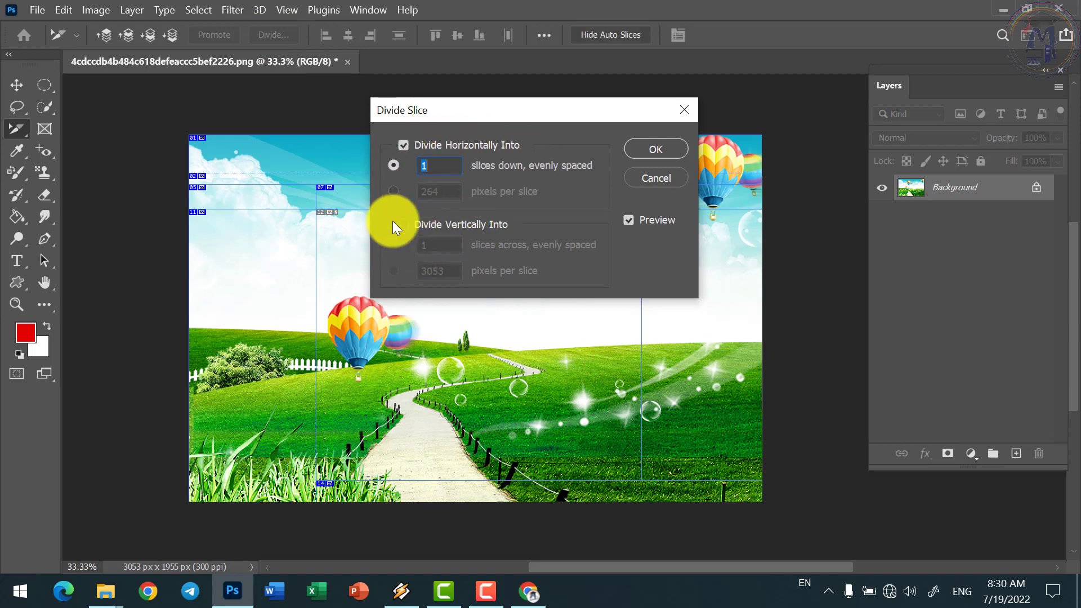
pyautogui.click(437, 169)
pyautogui.write('10')
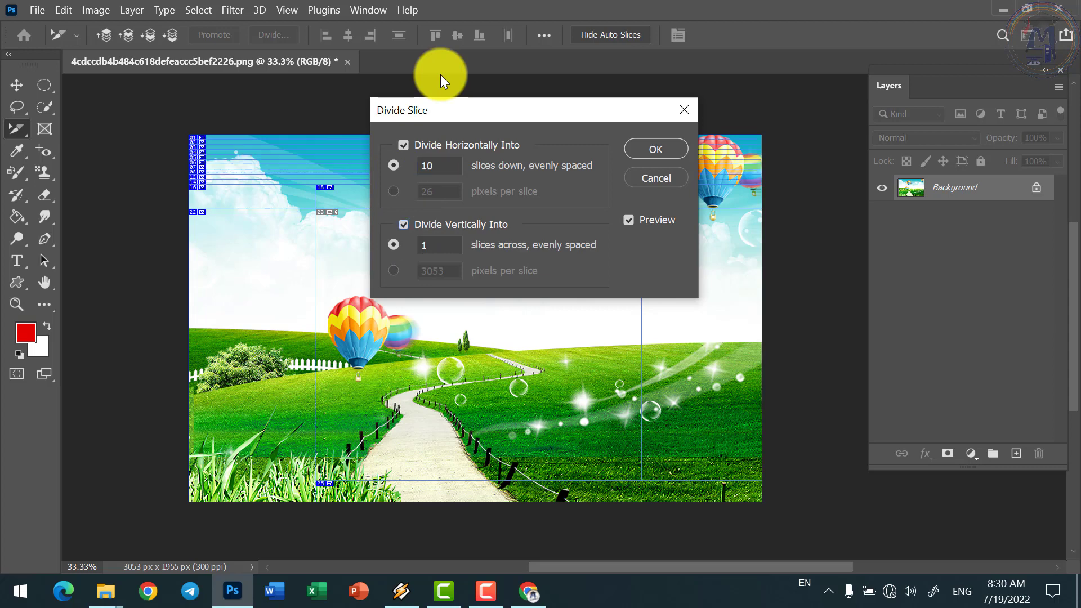
pyautogui.press('Tab')
pyautogui.write('10')
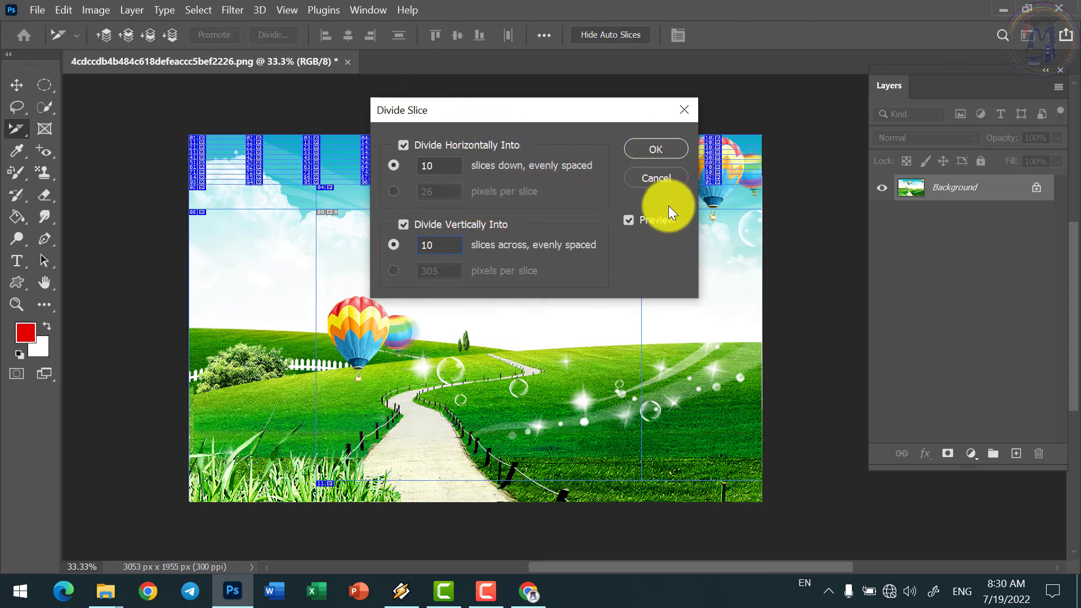
pyautogui.click(665, 178)
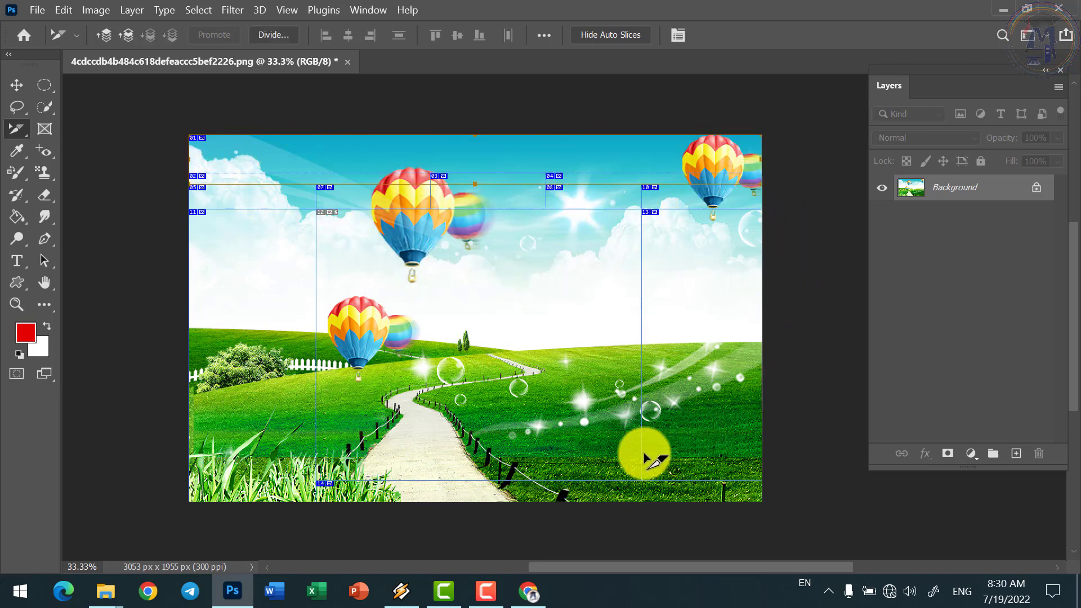
pyautogui.hotkey('ctrl', 'z')
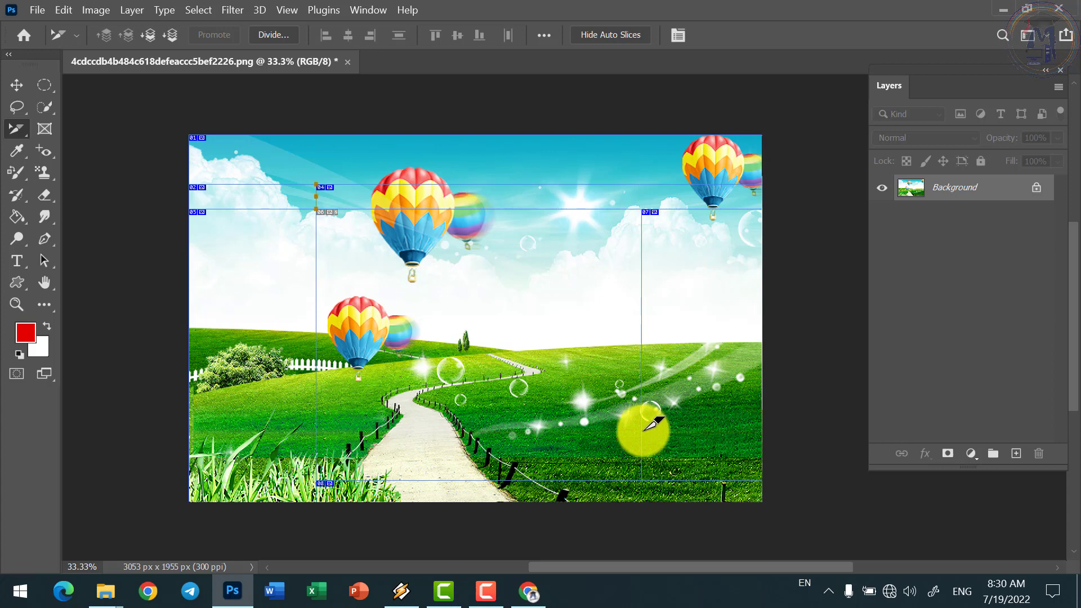
pyautogui.hotkey('ctrl', 'z')
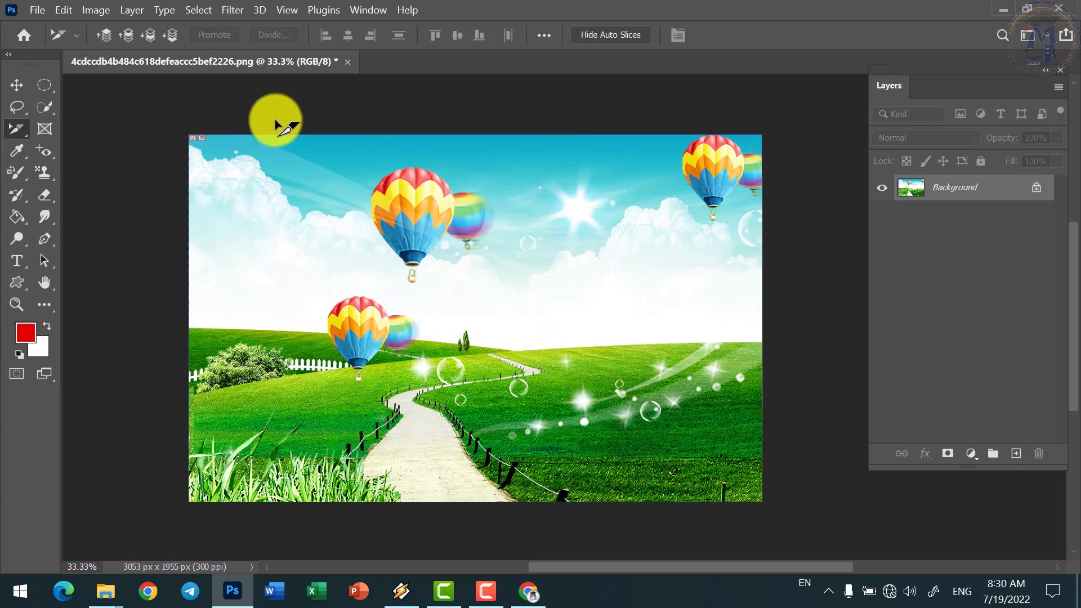
# Select the single full-image slice and divide it into 10 horizontal by 10 vertical slices.
pyautogui.rightClick(20, 128)
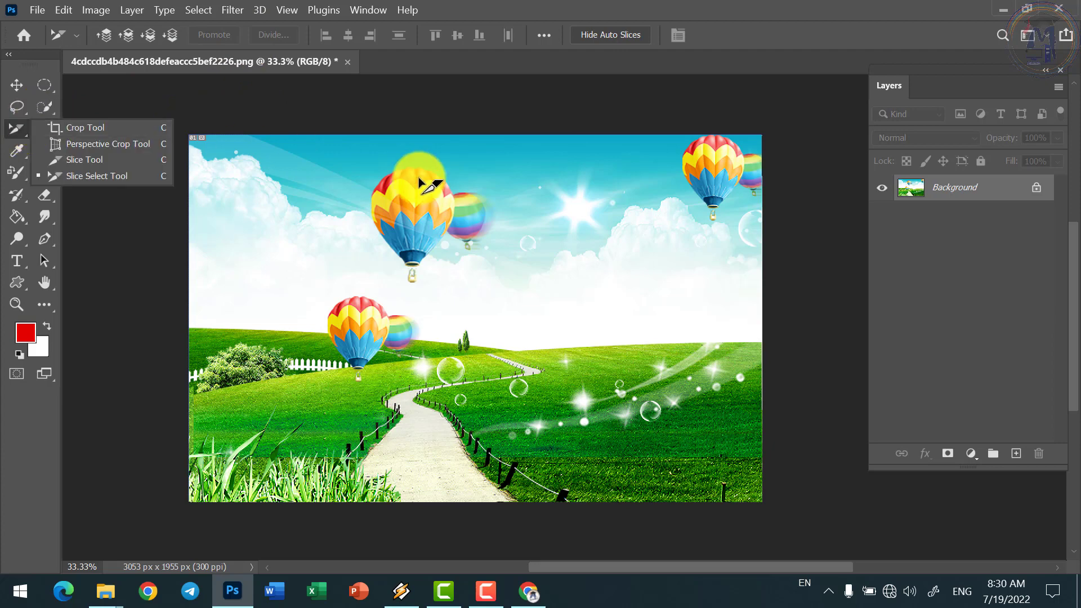
pyautogui.click(423, 181)
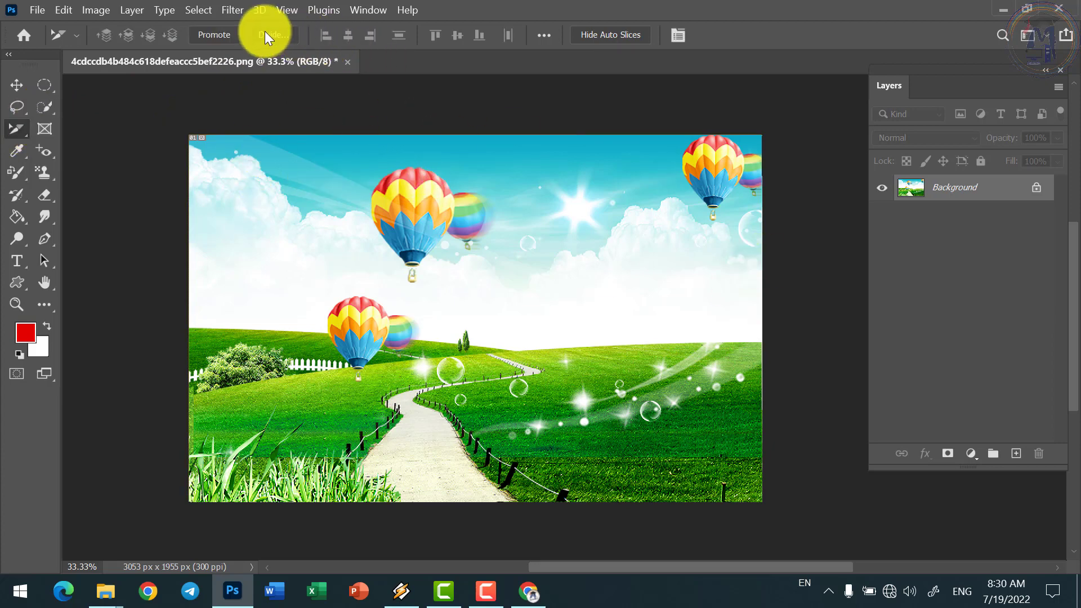
pyautogui.click(265, 35)
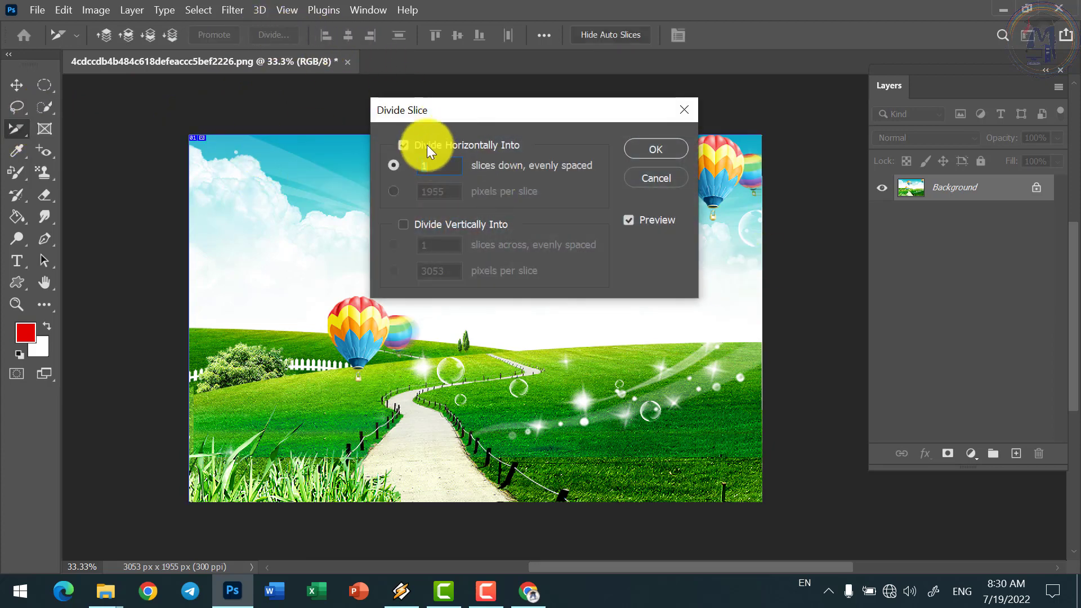
pyautogui.write('10')
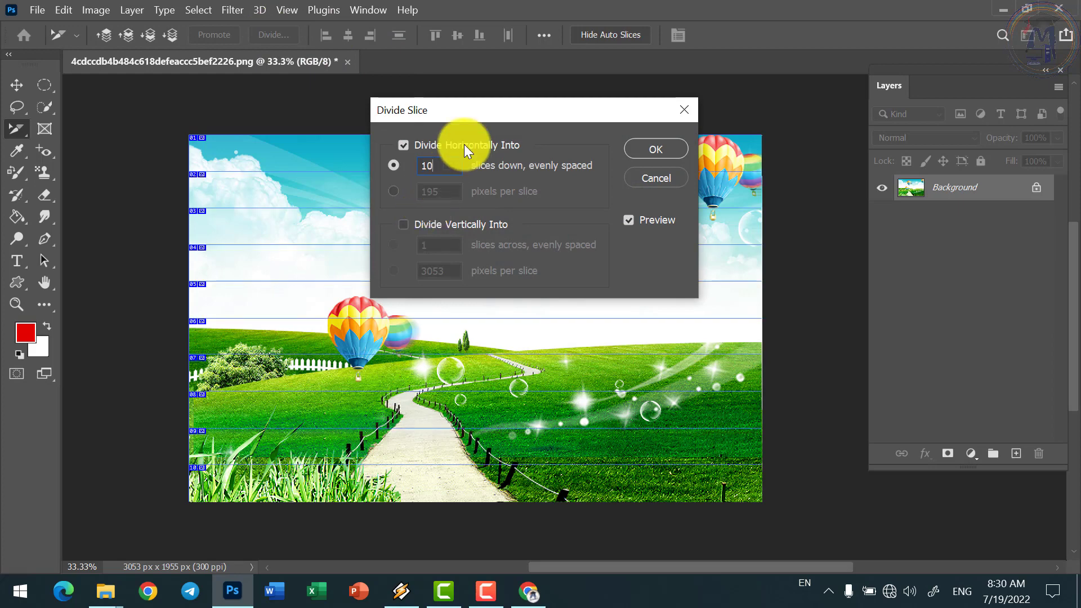
pyautogui.click(403, 224)
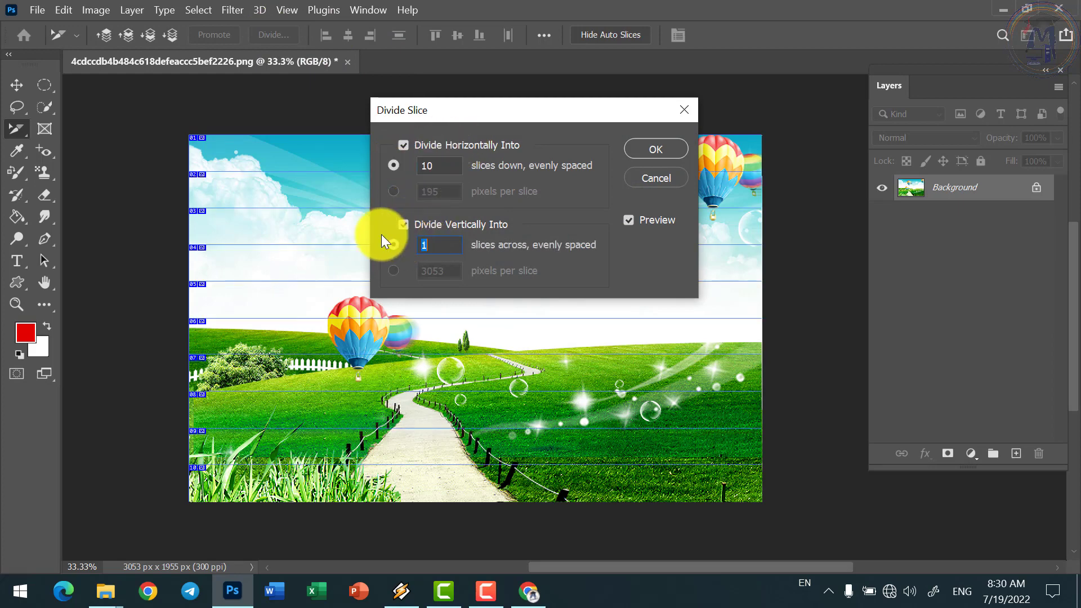
pyautogui.write('10')
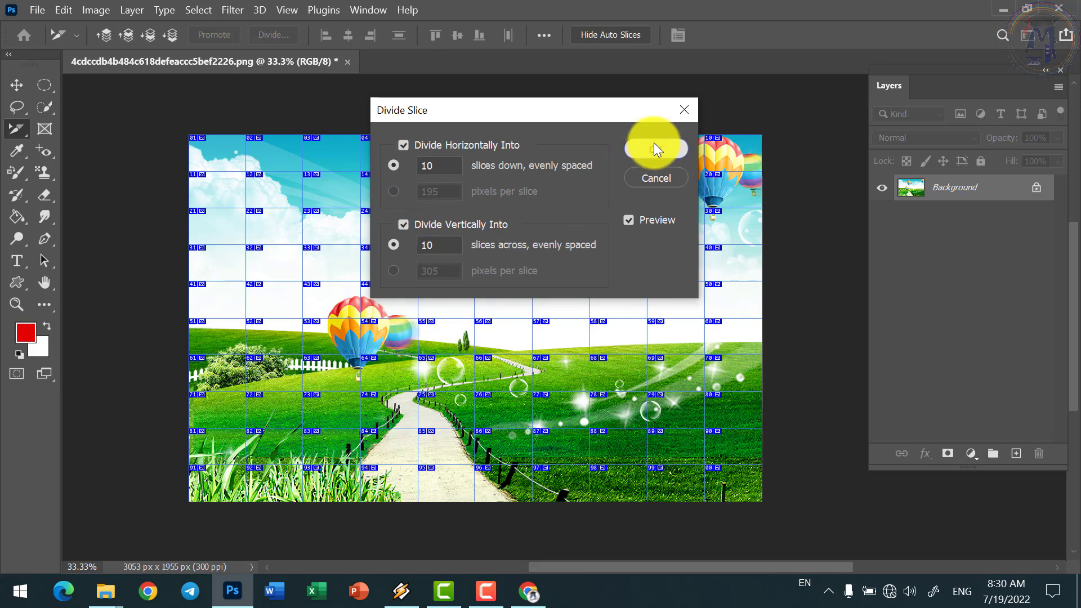
pyautogui.click(655, 149)
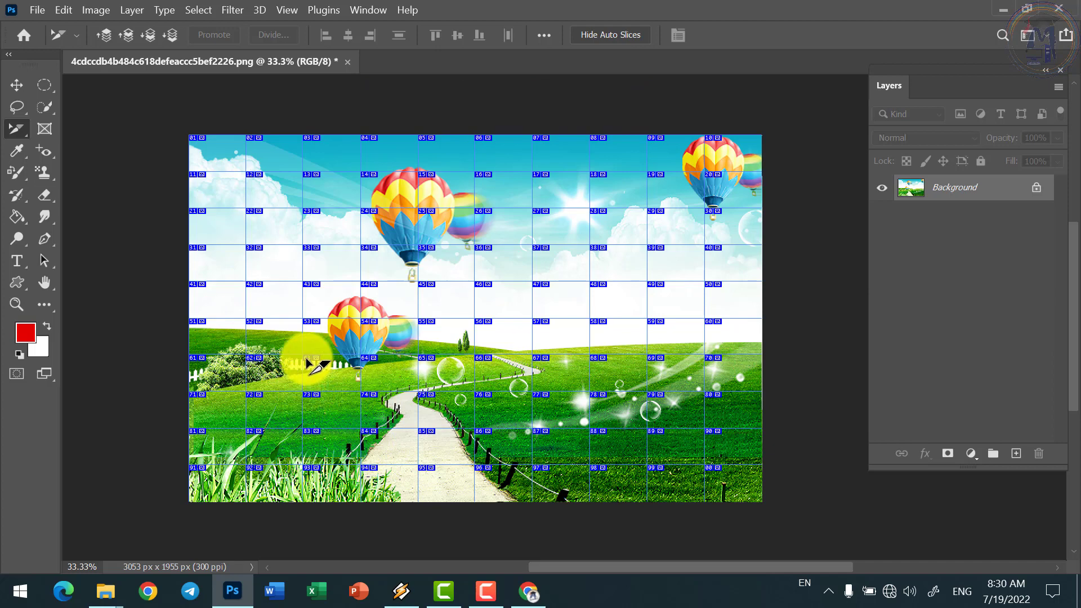
# Export the sliced image via Save for Web as webpage1 with its slice images.
pyautogui.click(38, 10)
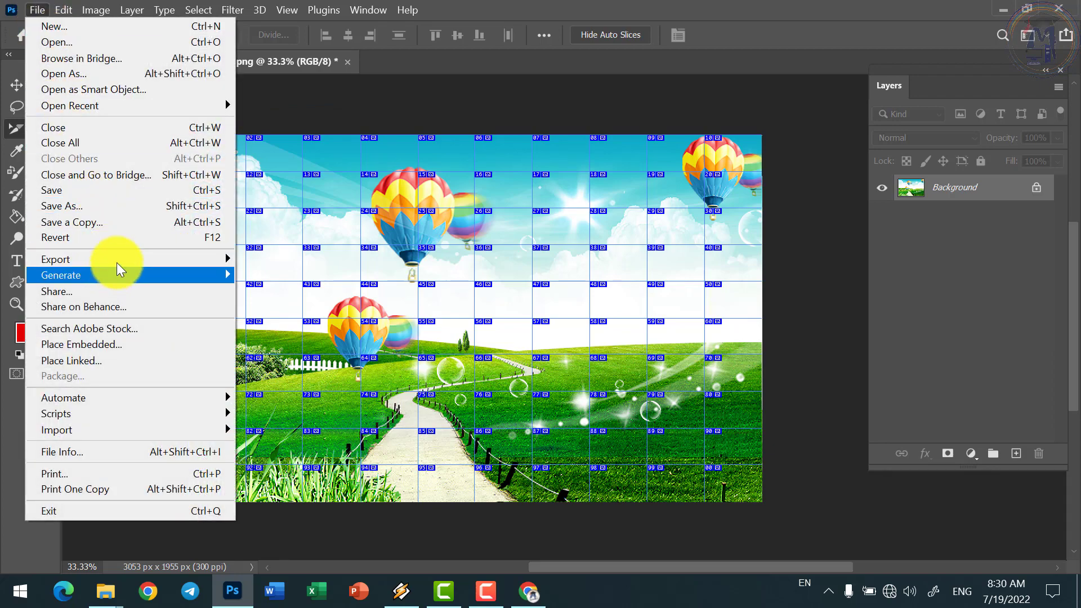
pyautogui.moveTo(55, 259)
pyautogui.click(303, 319)
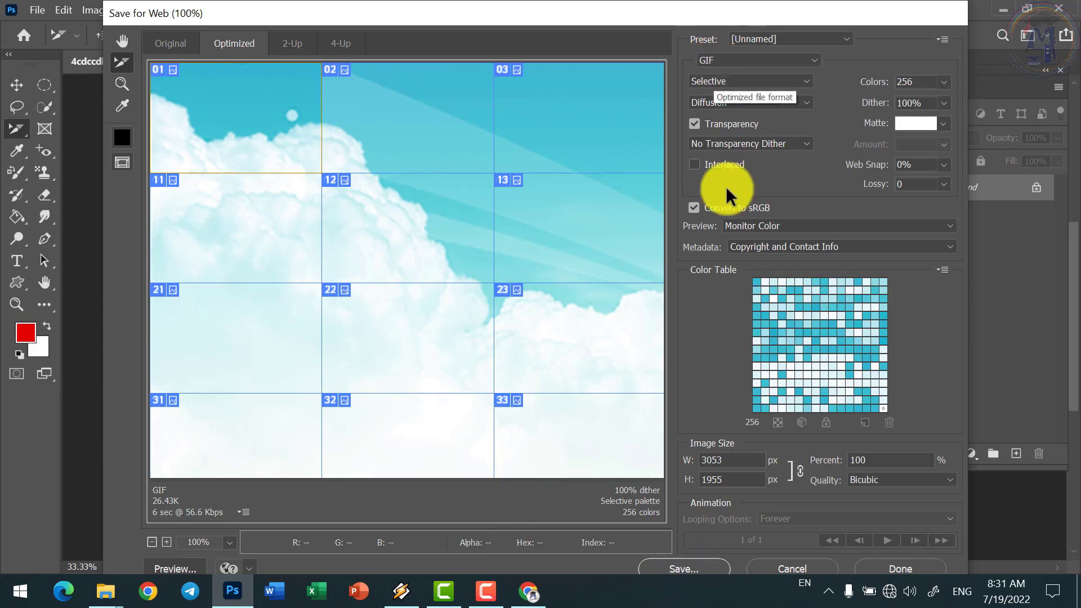
pyautogui.click(701, 567)
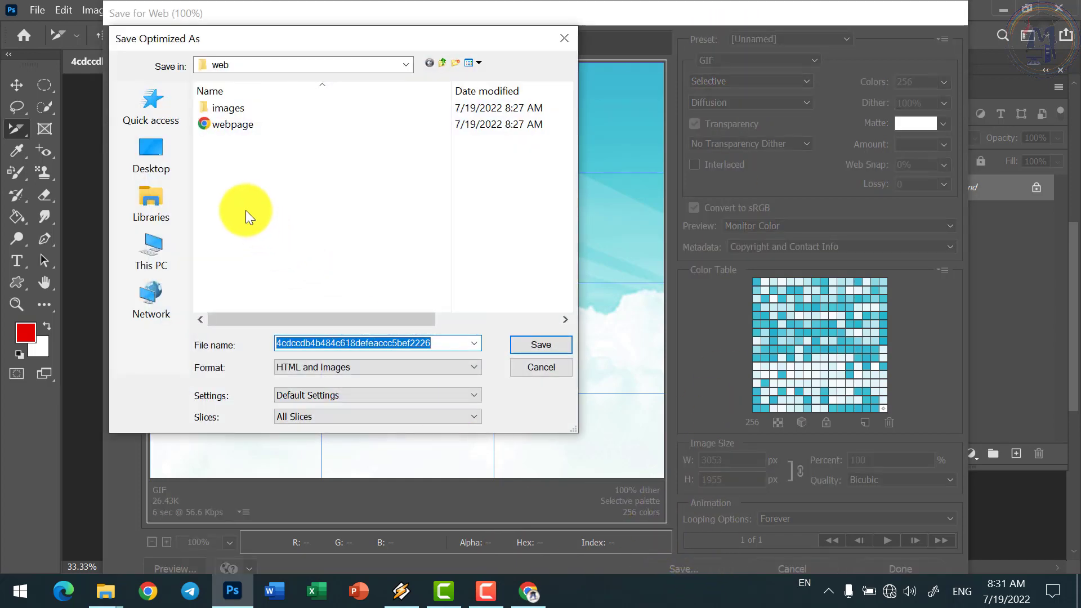
pyautogui.click(245, 126)
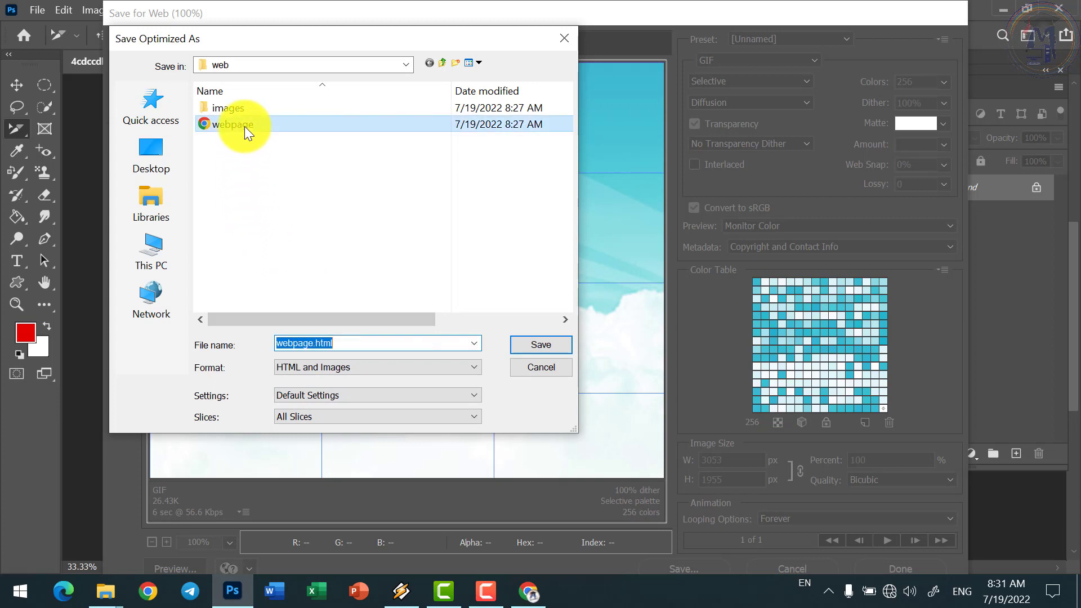
pyautogui.doubleClick(340, 343)
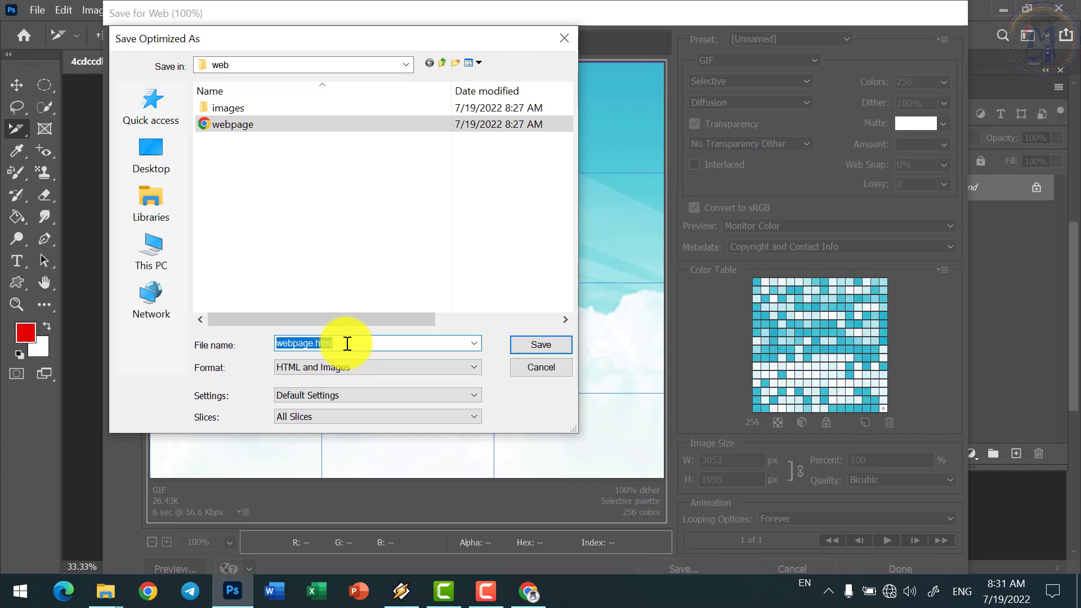
pyautogui.write('webpage')
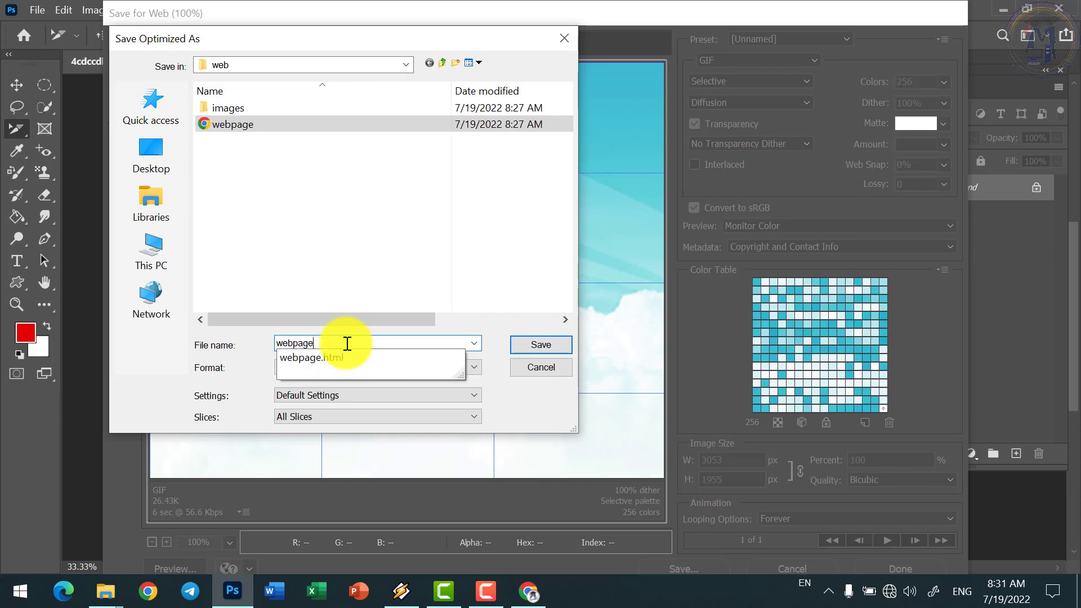
pyautogui.write('1')
pyautogui.click(556, 347)
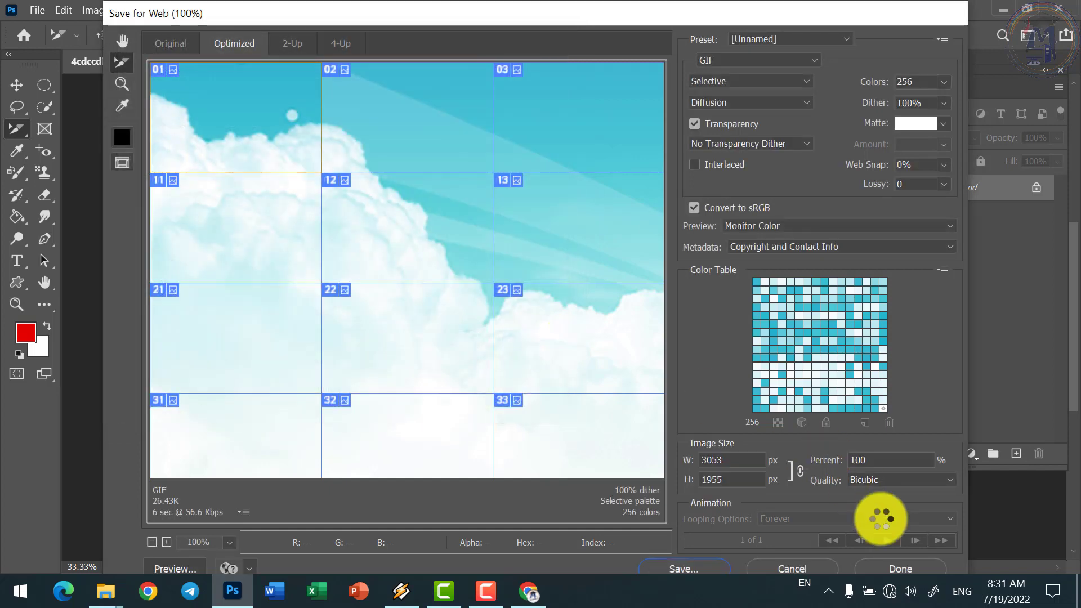
pyautogui.click(899, 570)
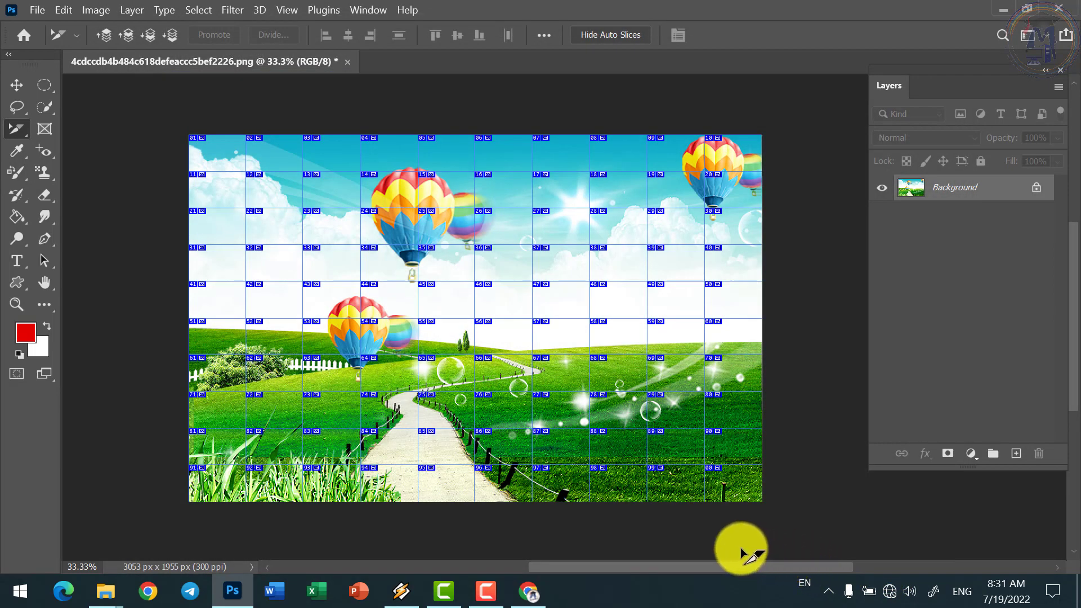
pyautogui.hotkey('alt', 'Tab')
# Open webpage1 in Internet Explorer, decline its setup, then close all its tabs.
pyautogui.doubleClick(202, 226)
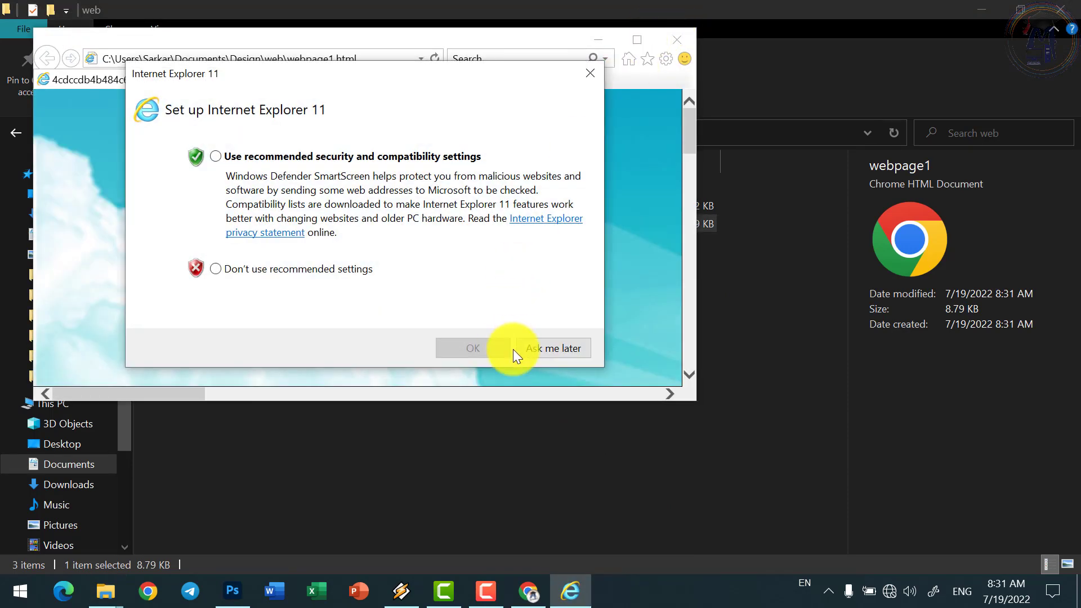
pyautogui.click(320, 266)
pyautogui.click(501, 350)
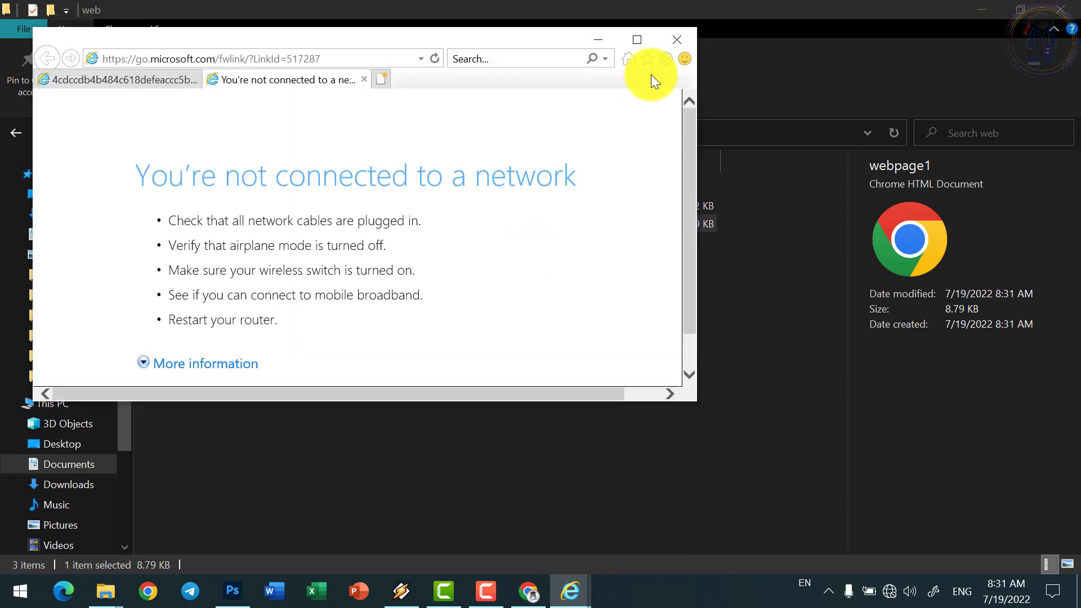
pyautogui.click(643, 39)
pyautogui.click(1059, 8)
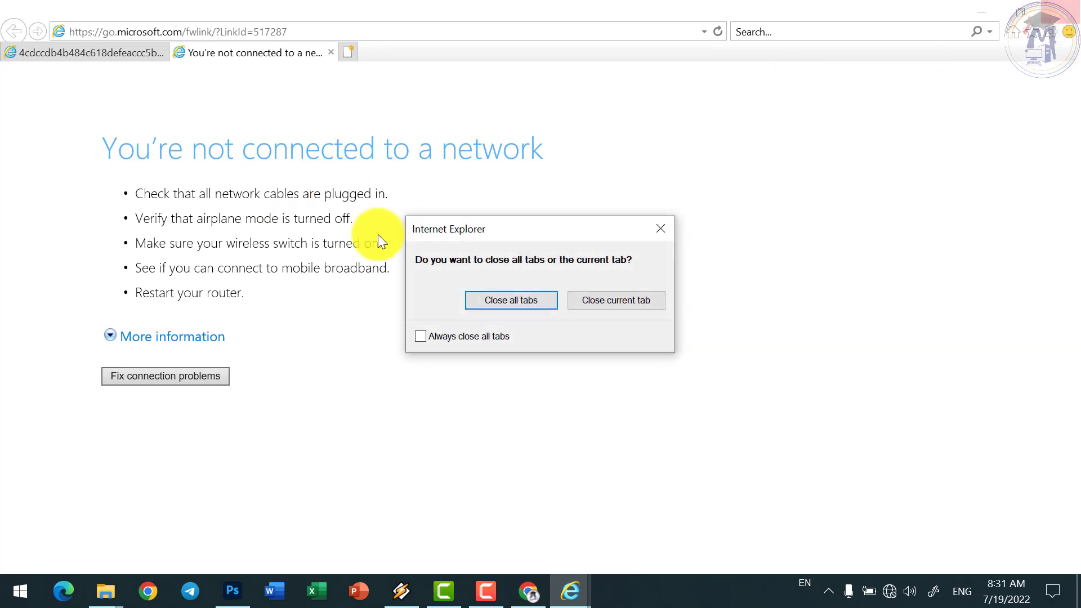
pyautogui.click(554, 298)
# Open webpage1 in Google Chrome and adjust the zoom to fit the picture.
pyautogui.rightClick(148, 226)
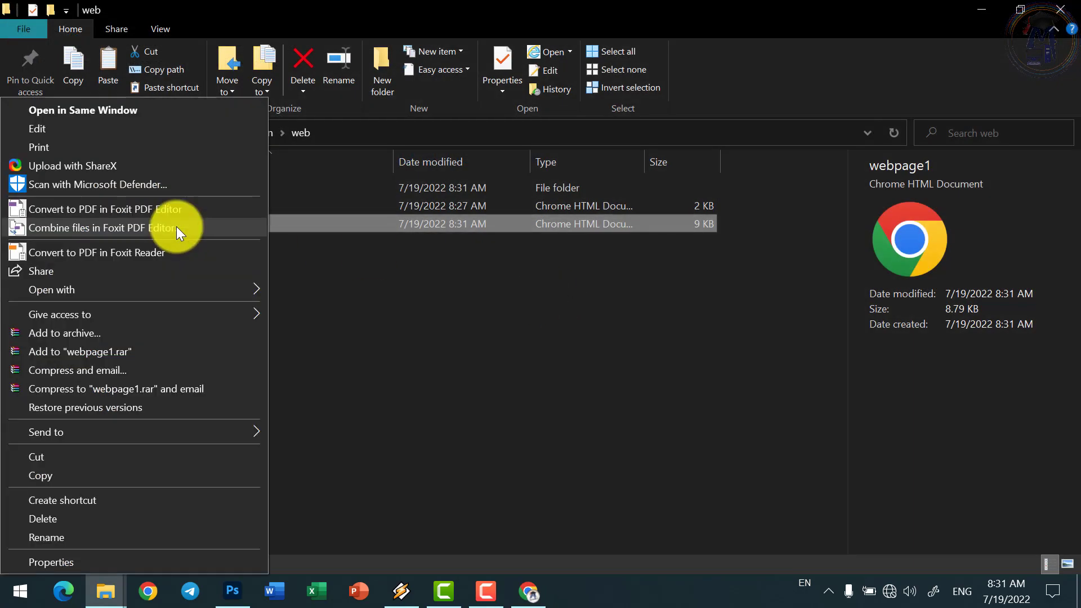
pyautogui.moveTo(52, 289)
pyautogui.click(320, 292)
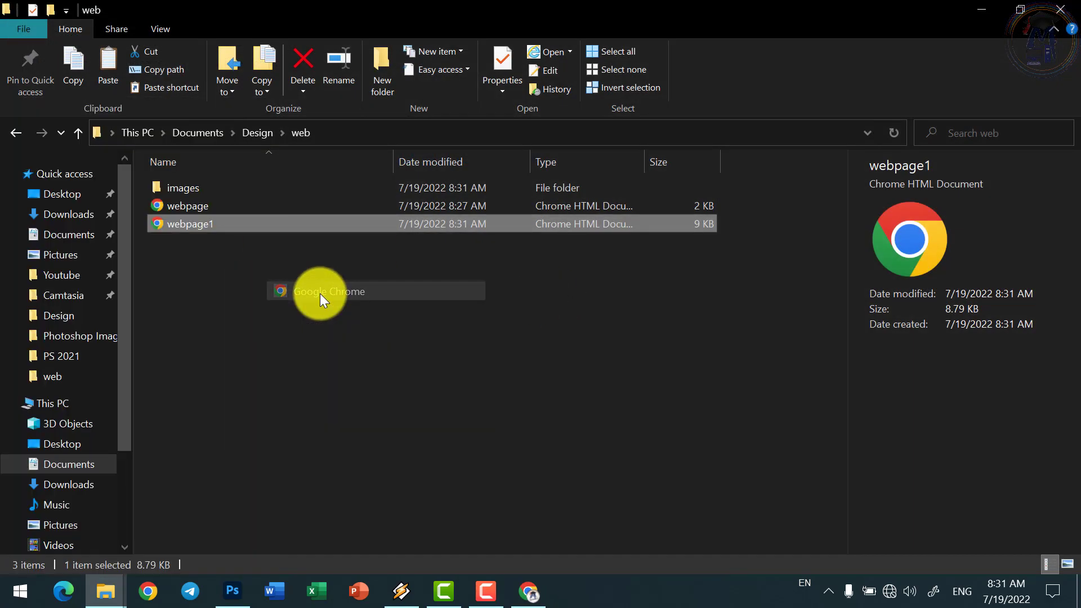
pyautogui.hotkey('ctrl', '-')
pyautogui.hotkey('ctrl', '-')
pyautogui.hotkey('ctrl', '-')
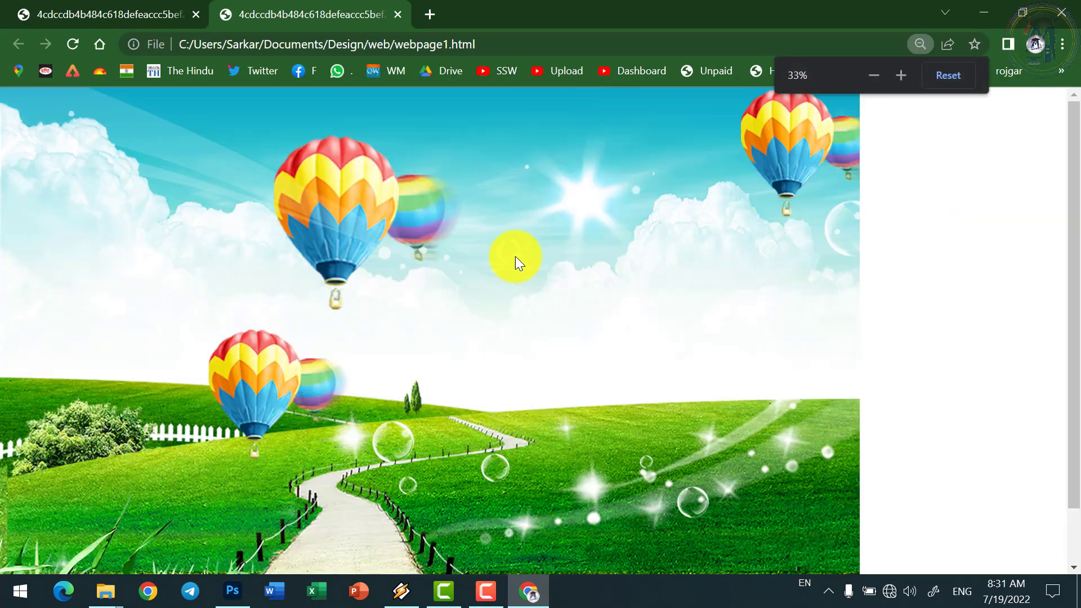
pyautogui.hotkey('ctrl', '+')
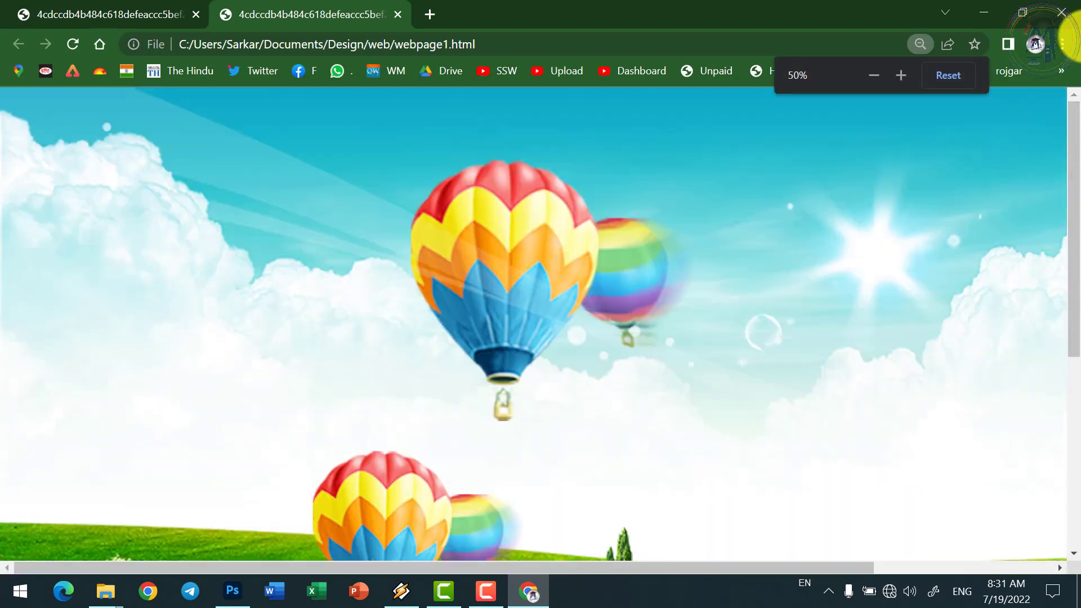
# Scroll through the images folder's slice GIFs to webpage1_100, then go back to web.
pyautogui.click(995, 12)
pyautogui.doubleClick(182, 188)
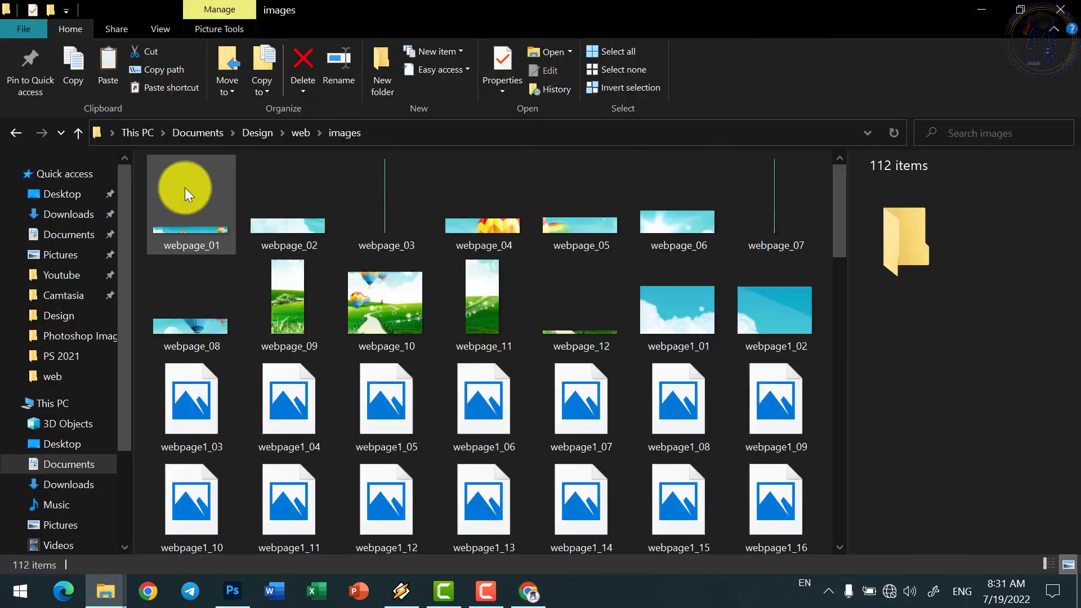
pyautogui.scroll(-3, 432, 277)
pyautogui.scroll(-10, 445, 280)
pyautogui.scroll(15, 451, 278)
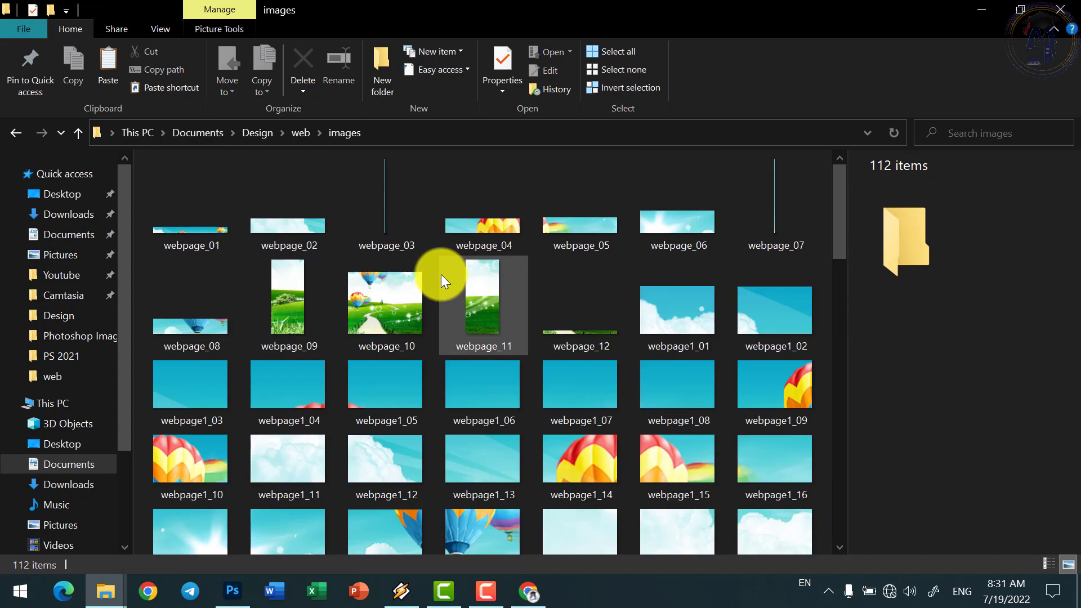
pyautogui.scroll(-8, 462, 266)
pyautogui.scroll(2, 433, 287)
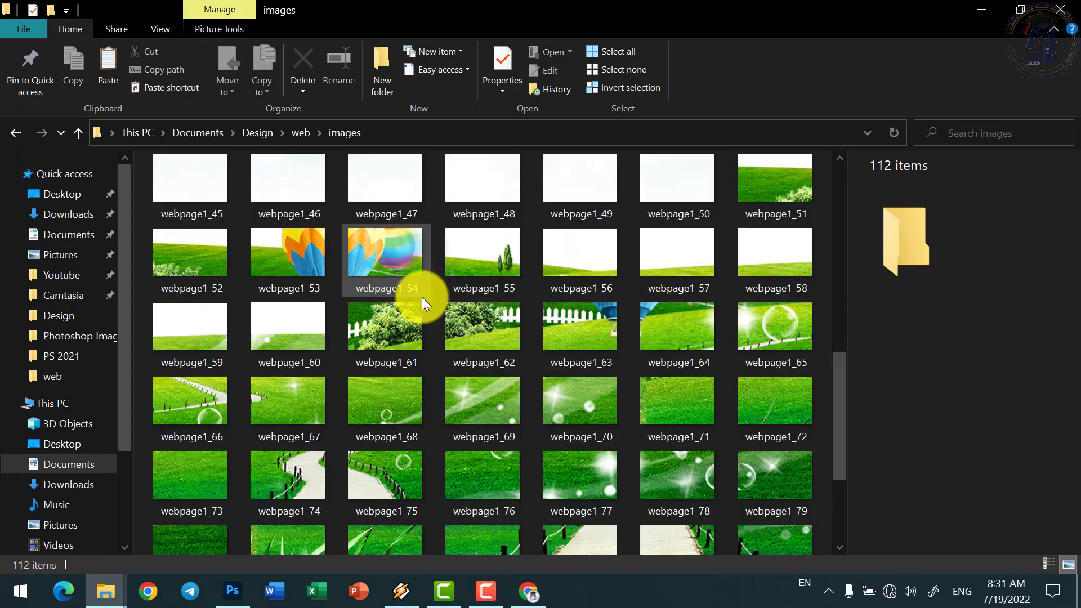
pyautogui.scroll(3, 421, 301)
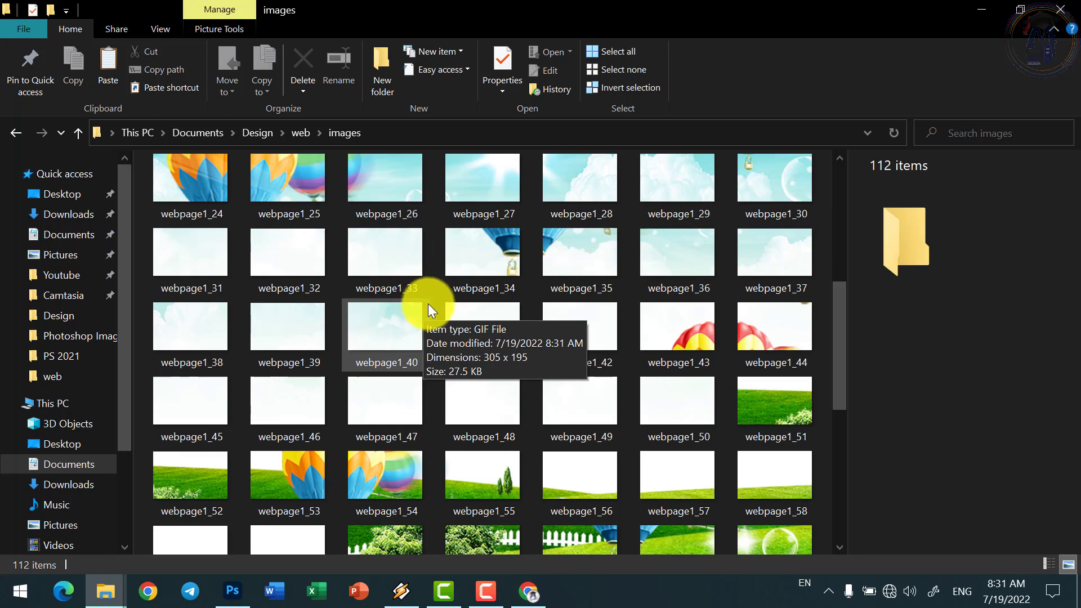
pyautogui.scroll(-5, 422, 307)
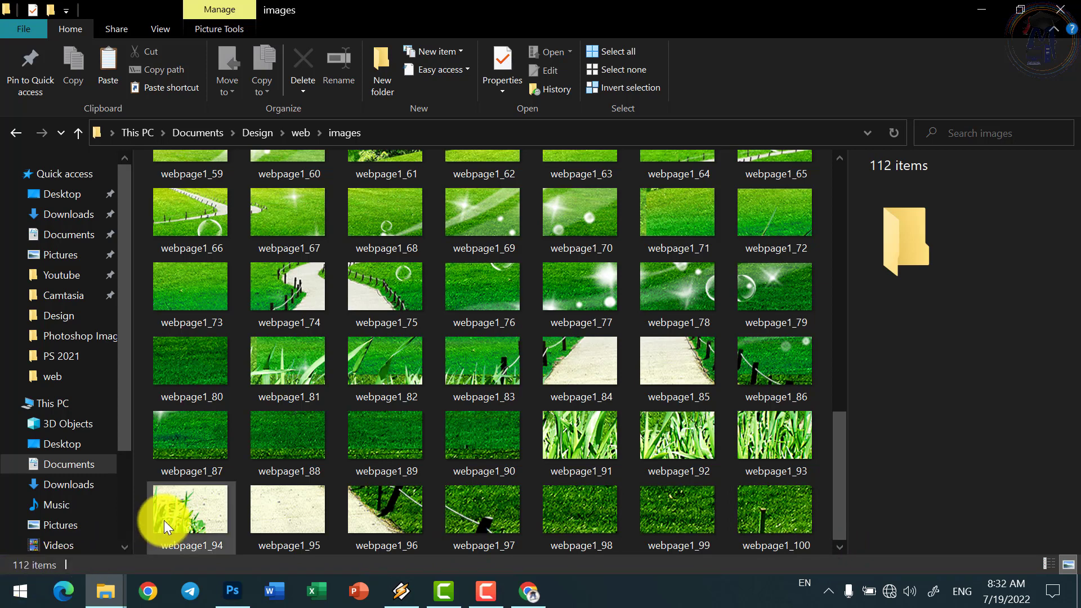
pyautogui.scroll(10, 287, 338)
pyautogui.click(301, 133)
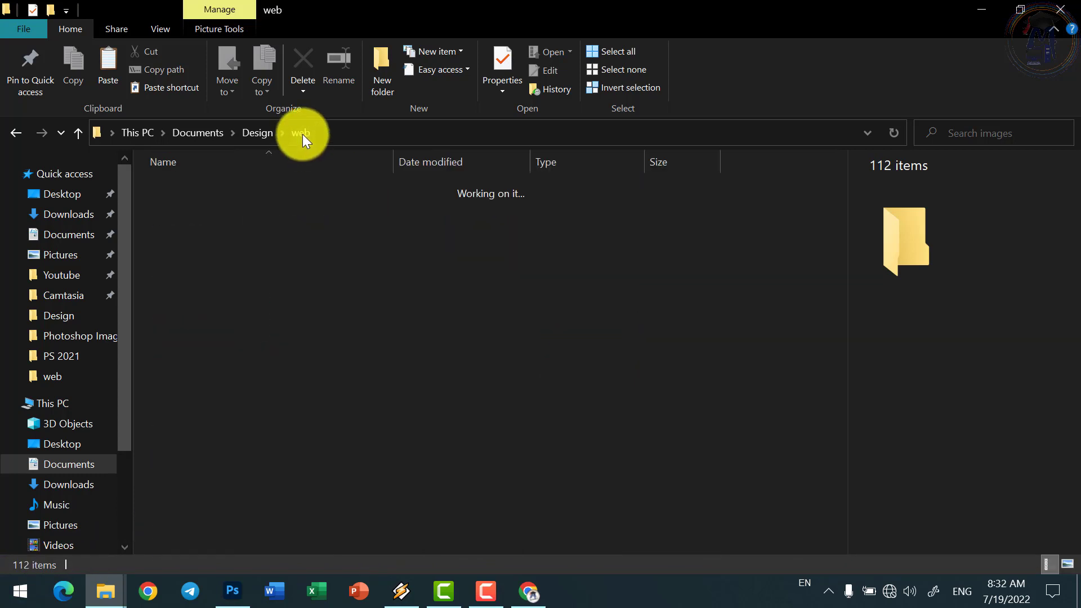
pyautogui.click(231, 591)
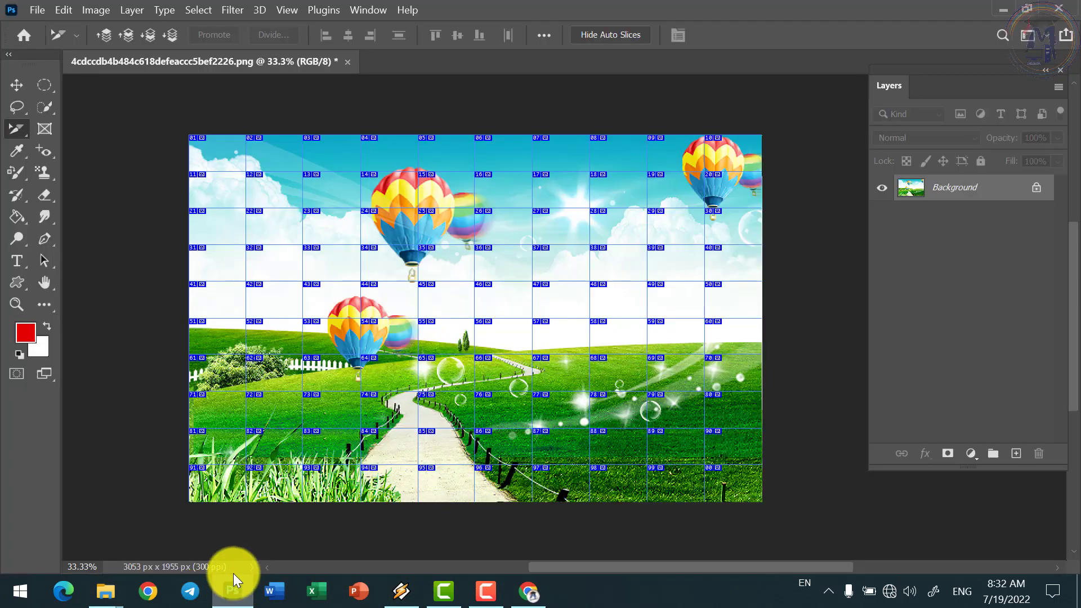
pyautogui.rightClick(19, 127)
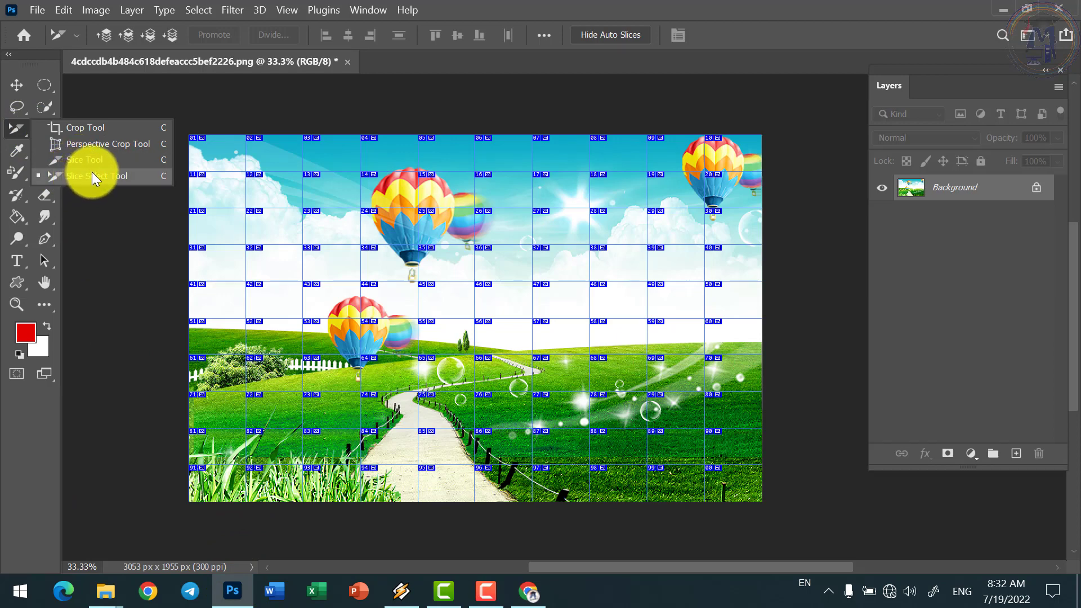
pyautogui.click(106, 591)
pyautogui.click(163, 544)
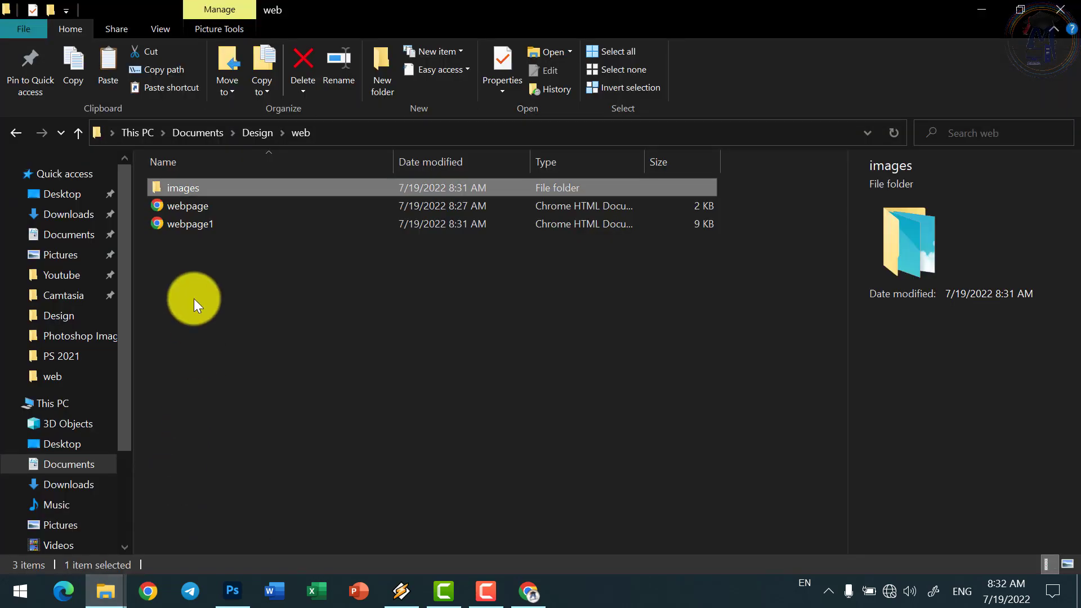
pyautogui.rightClick(186, 224)
pyautogui.moveTo(52, 289)
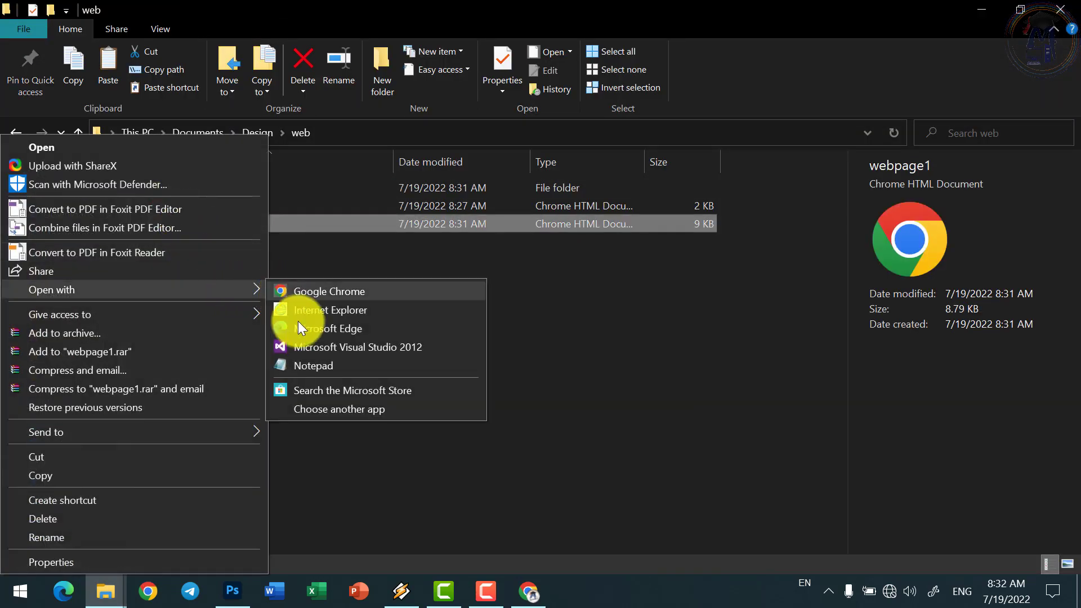
pyautogui.click(311, 368)
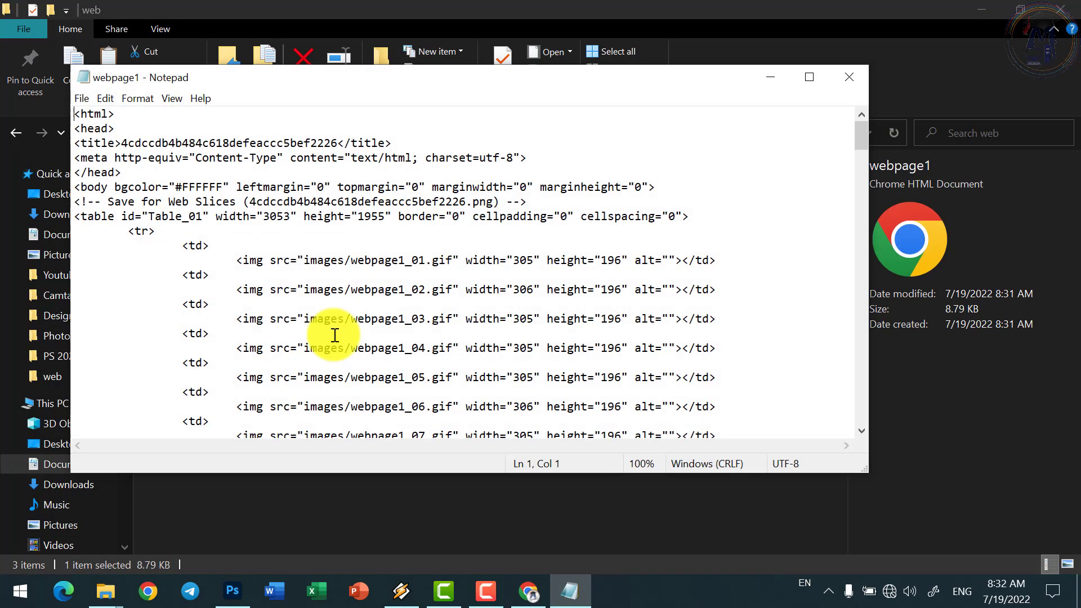
pyautogui.doubleClick(386, 76)
pyautogui.scroll(-9, 483, 400)
pyautogui.scroll(-9, 483, 400)
pyautogui.scroll(-17, 491, 394)
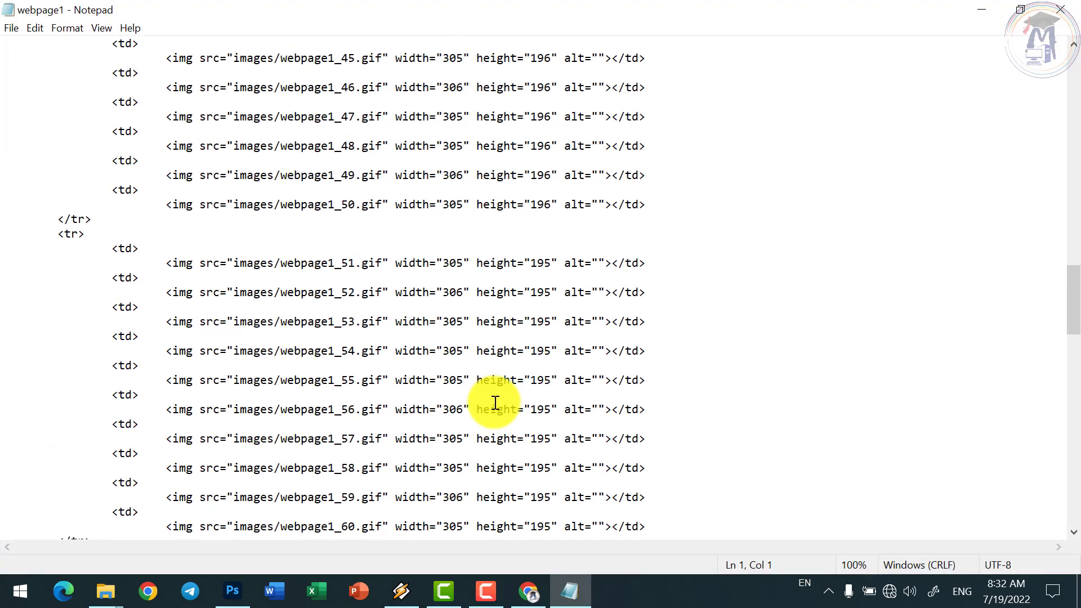
pyautogui.scroll(-7, 490, 394)
pyautogui.scroll(-9, 490, 395)
pyautogui.scroll(-15, 491, 417)
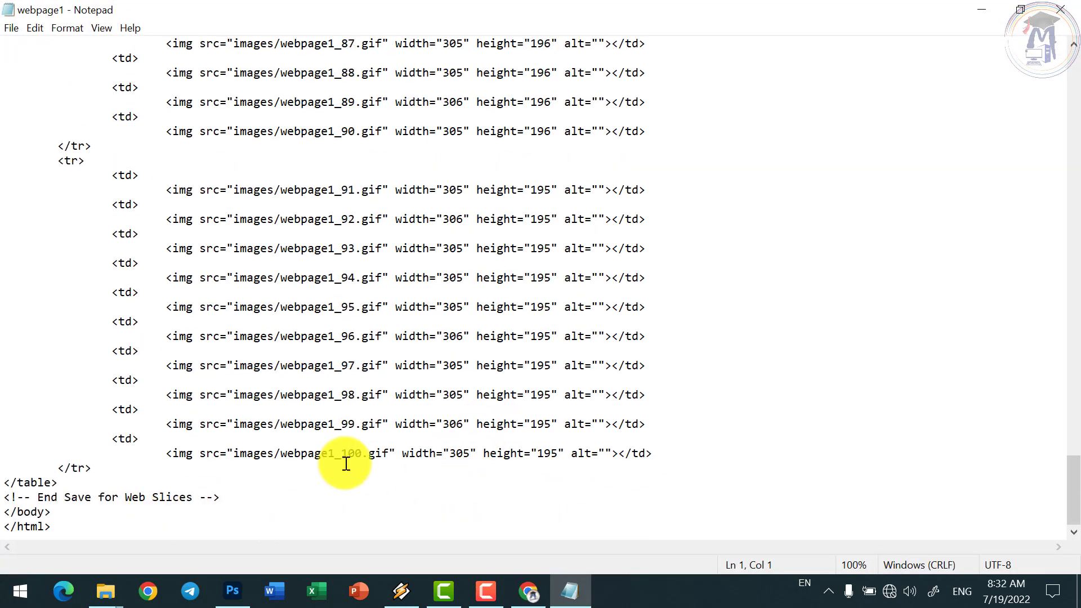
pyautogui.moveTo(342, 455); pyautogui.dragTo(363, 457)
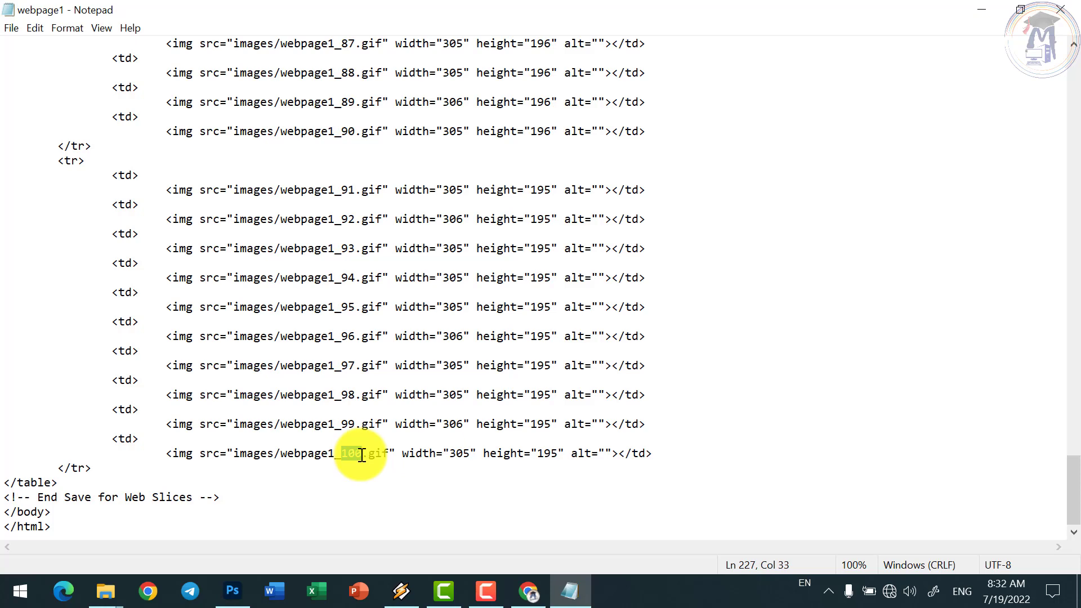
# Close the HTML text file, clear the selection, and switch back to the Photoshop document.
pyautogui.click(1061, 9)
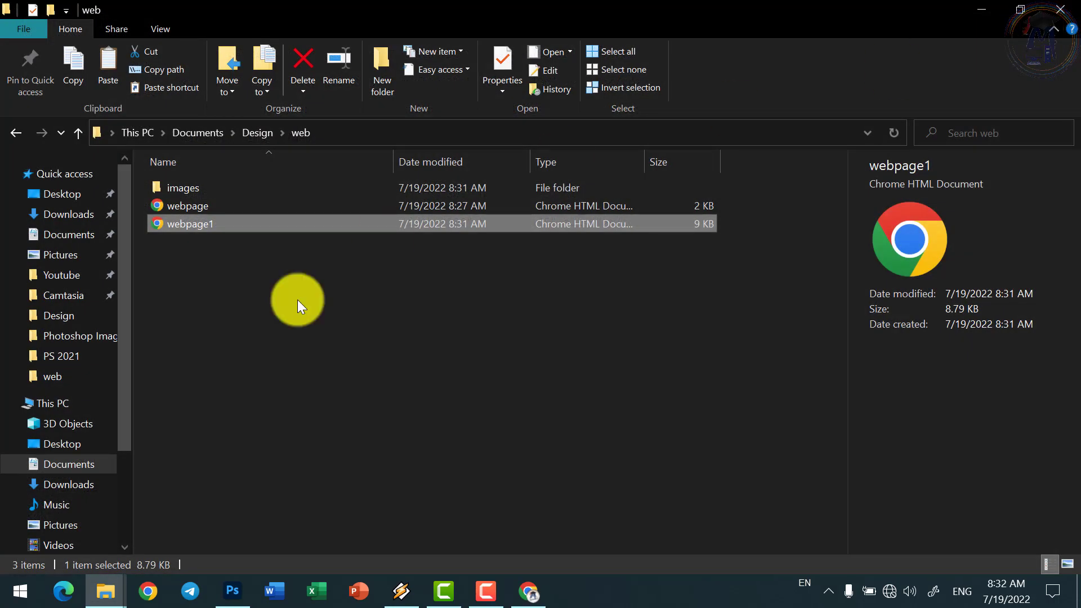
pyautogui.click(297, 299)
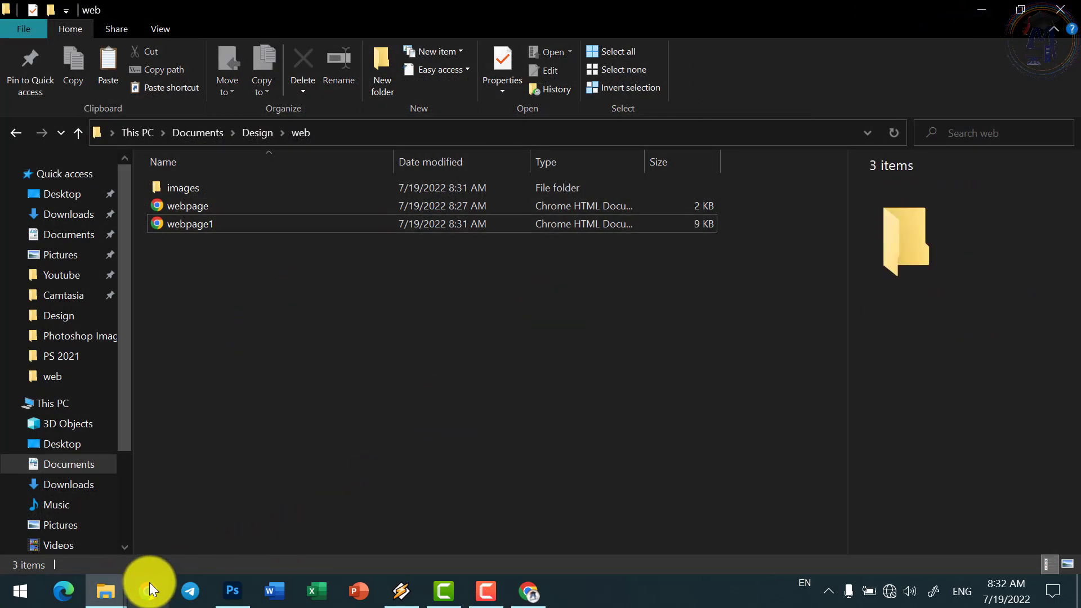
pyautogui.click(232, 594)
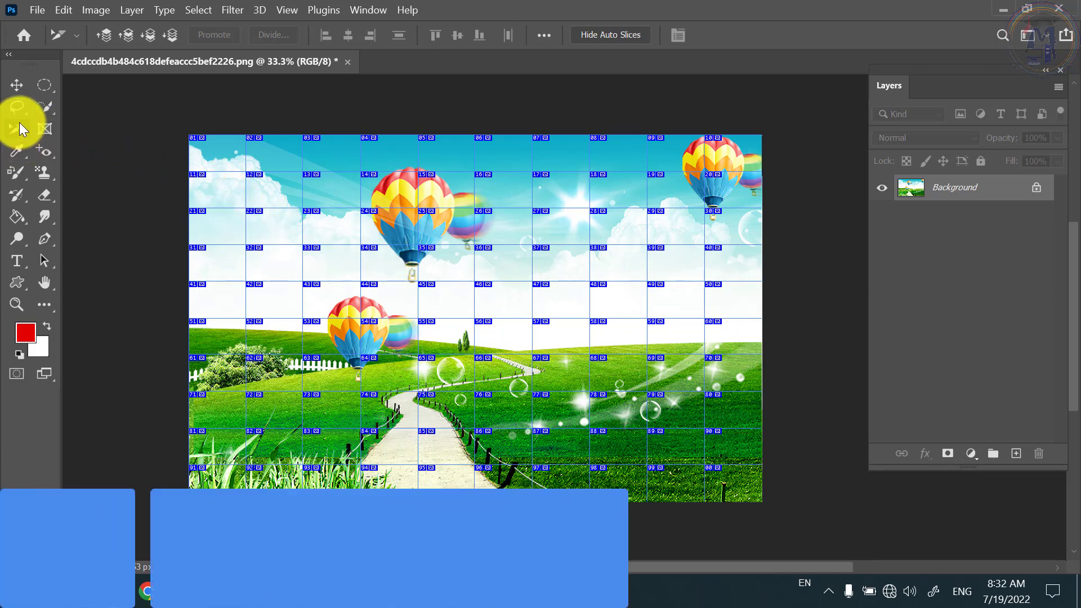
# Show the Crop, Perspective Crop, Slice and Slice Select tool flyout beside the balloon photo.
pyautogui.rightClick(19, 125)
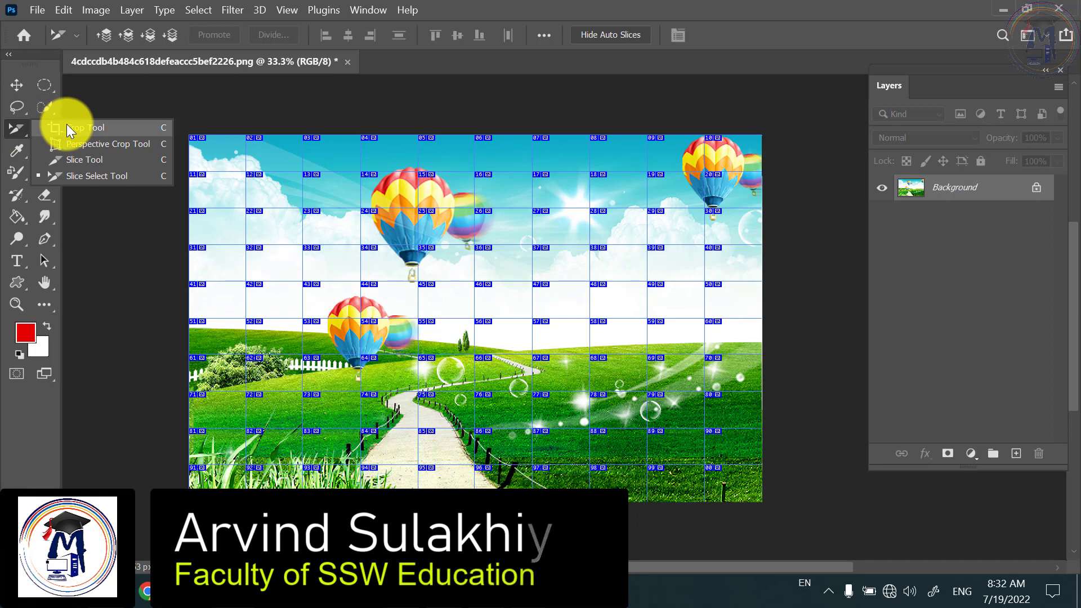